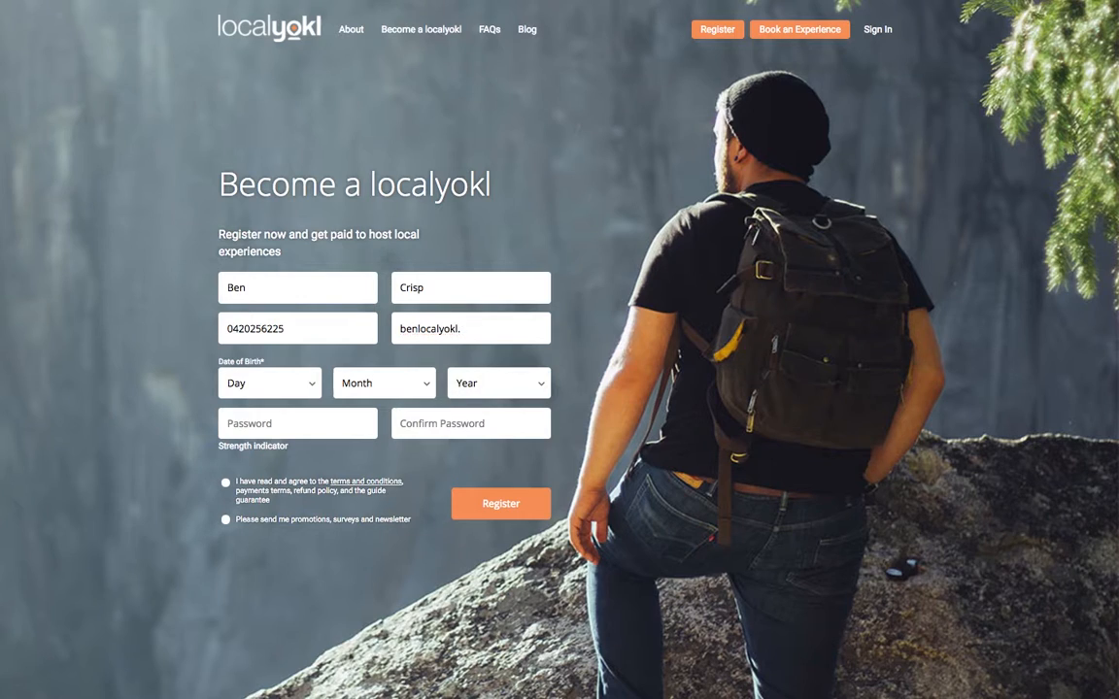
click(296, 393)
scroll(270, 464, down, 3)
click(262, 464)
click(383, 384)
click(350, 526)
click(518, 385)
text(1990)
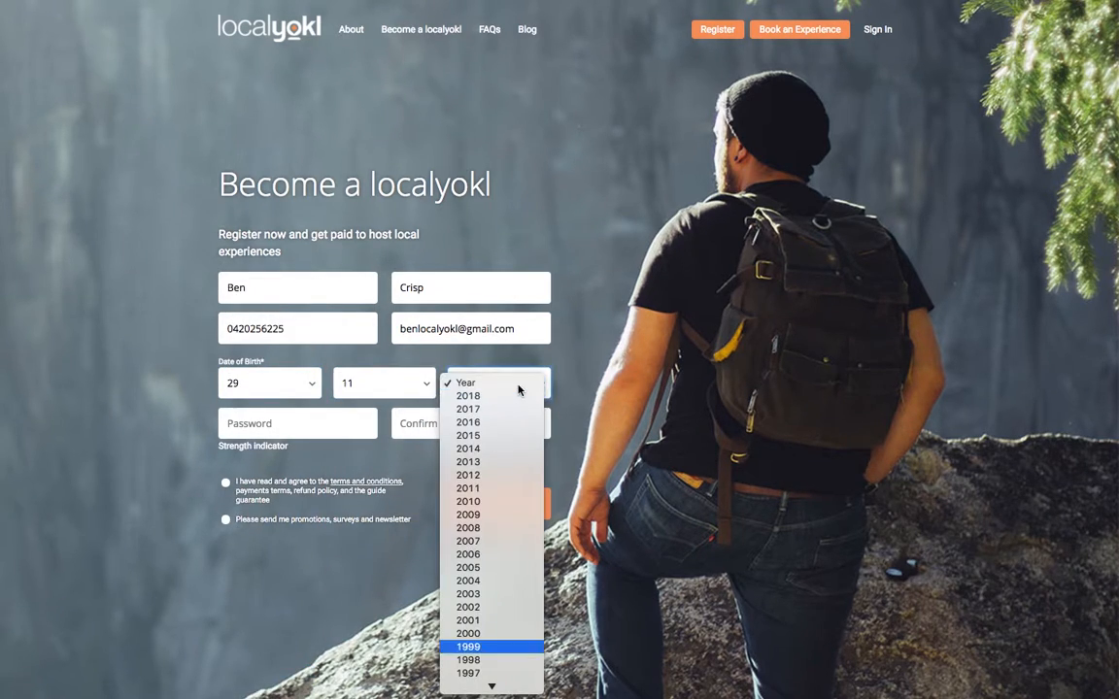
key(Return)
- Enter and confirm the account password, accept the terms and submit the registration
click(265, 427)
text(************)
key(Tab)
text(************)
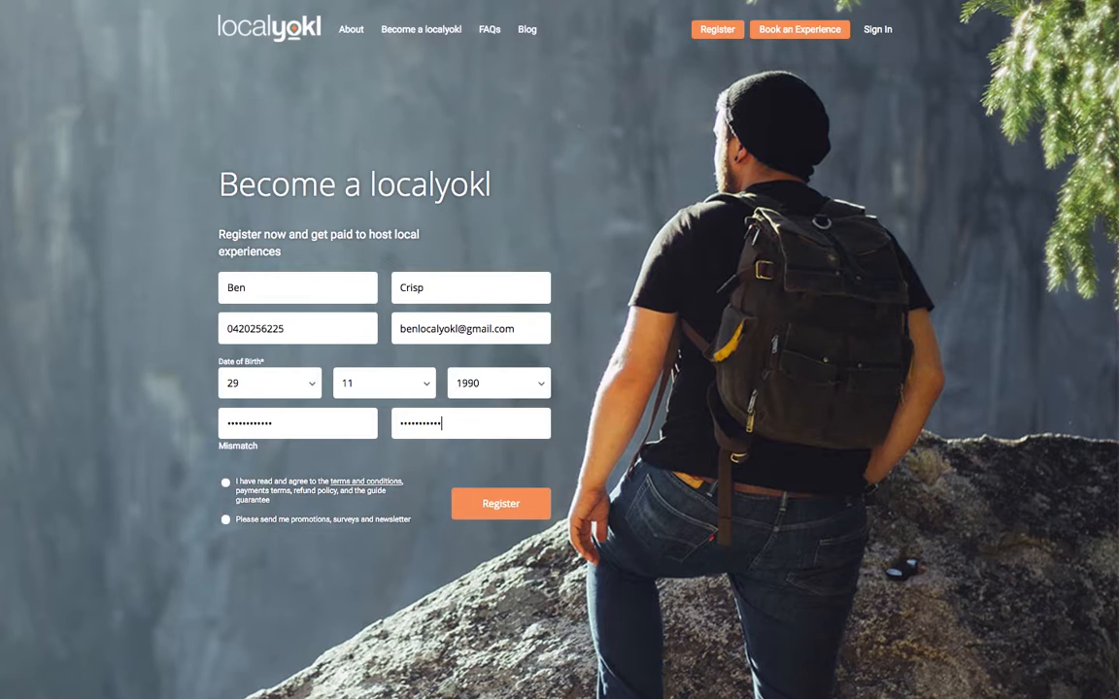
drag(222, 442, 252, 445)
click(500, 505)
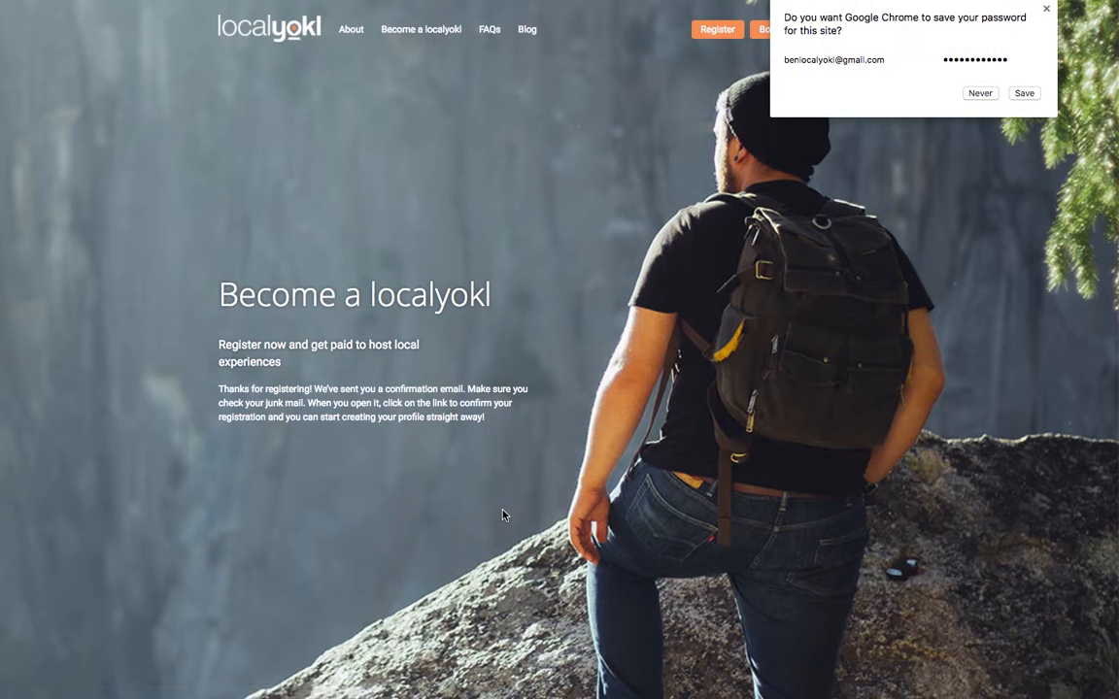
click(980, 93)
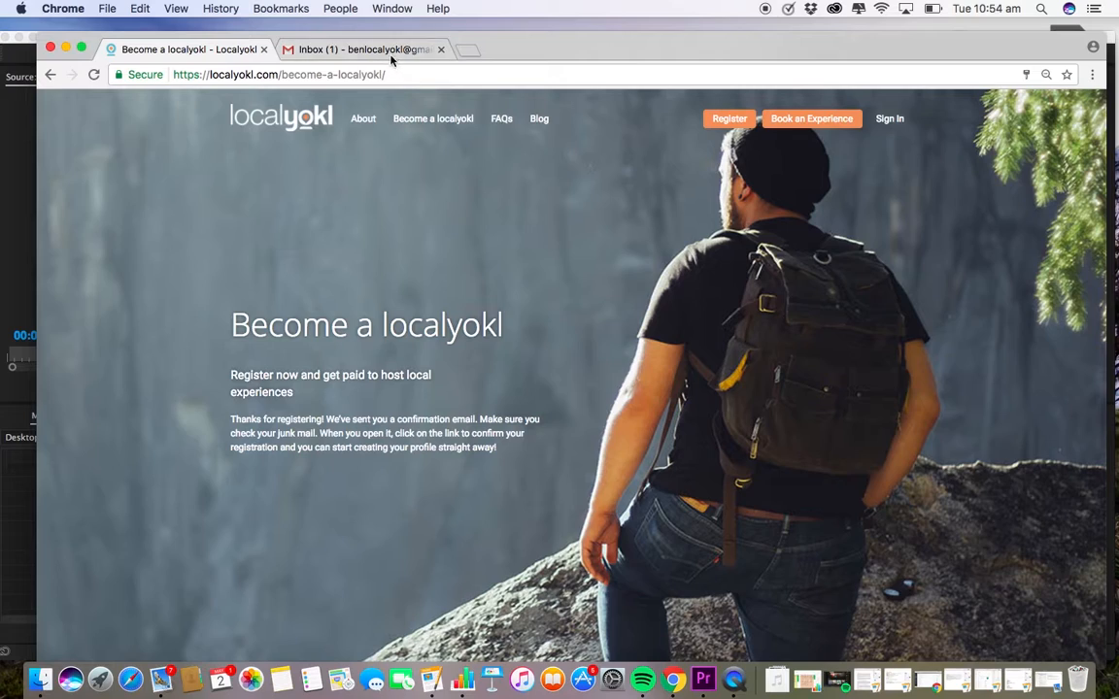
- Open the LocalYokl Registration email in Gmail and follow its Activate your account link
click(336, 43)
click(505, 238)
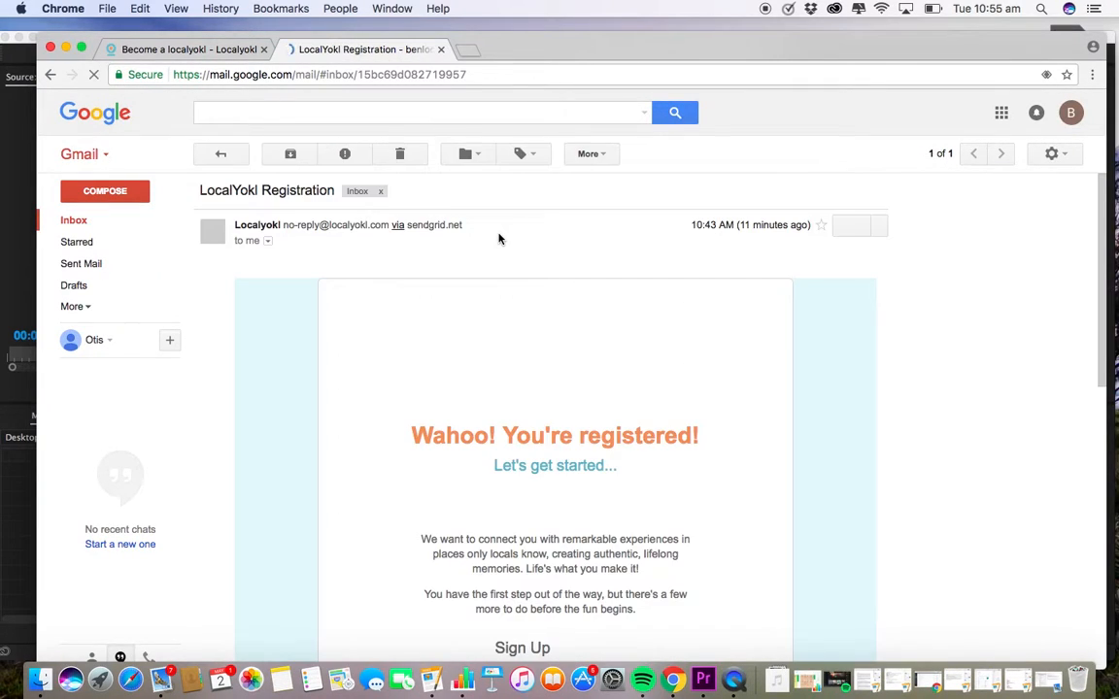
scroll(537, 270, down, 3)
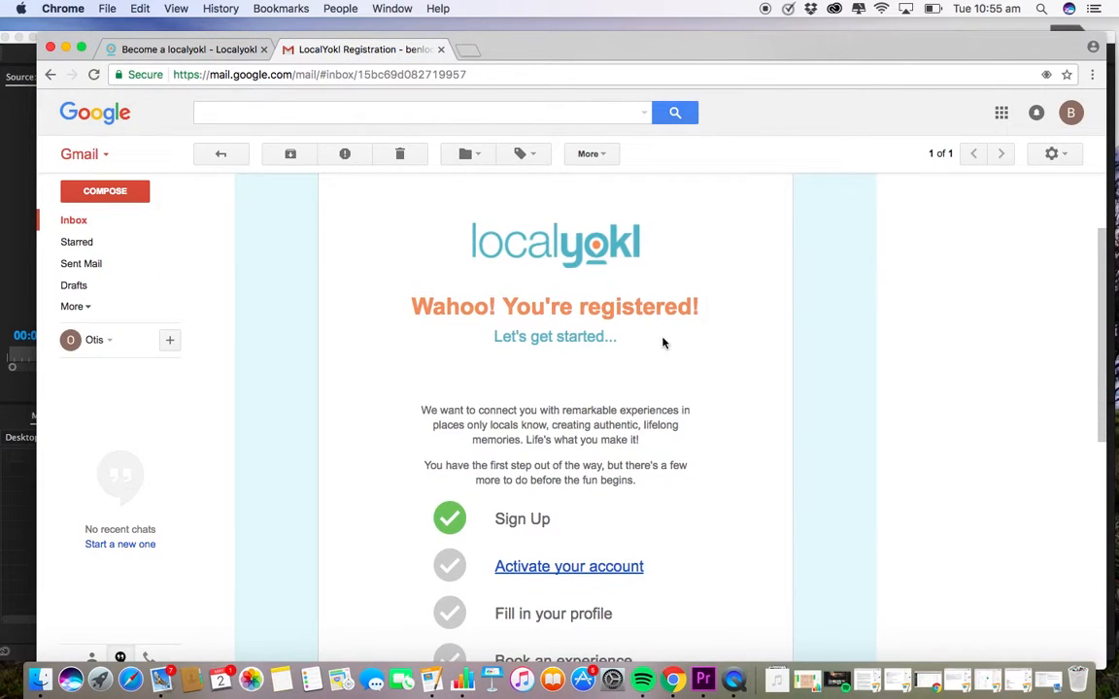
scroll(616, 456, down, 2)
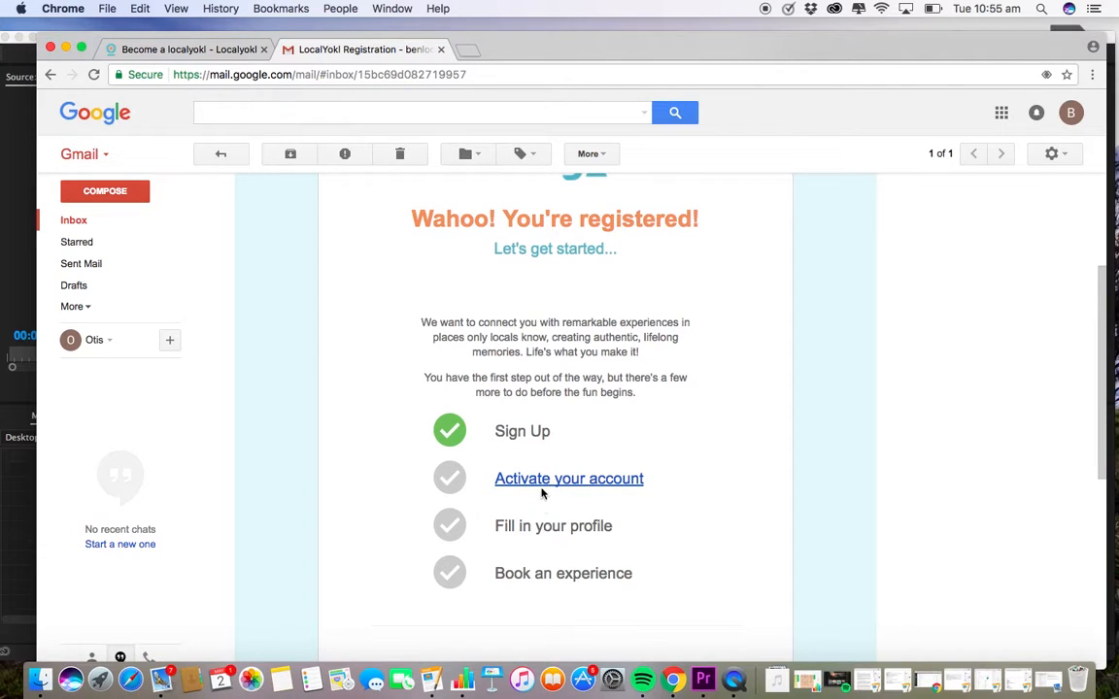
click(547, 486)
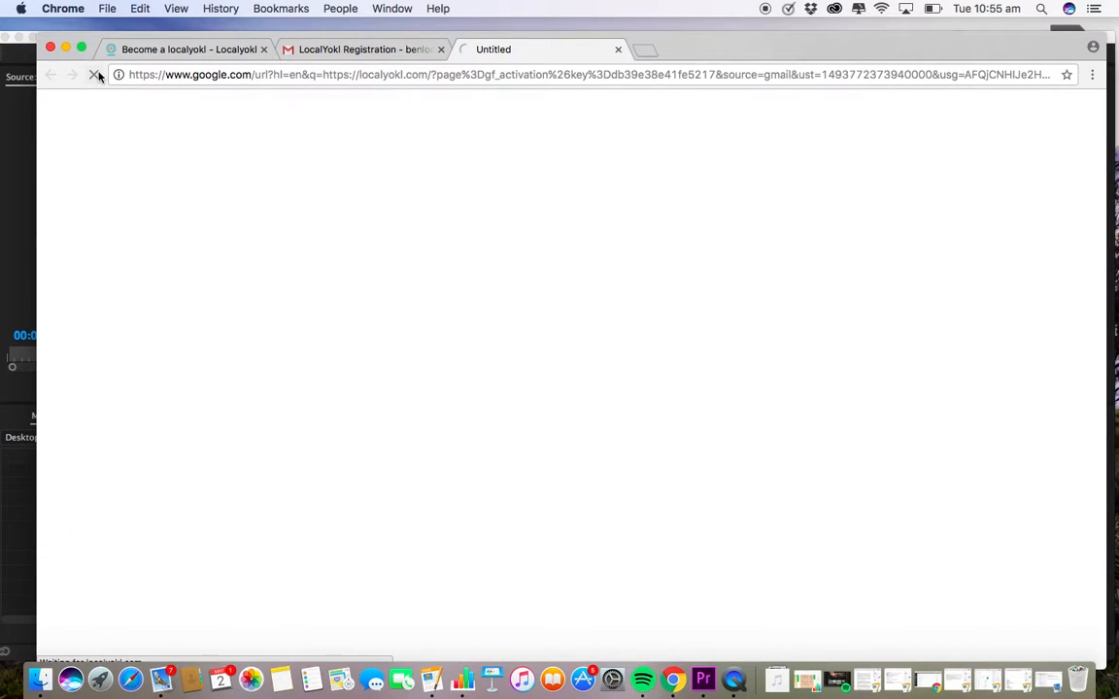
click(81, 47)
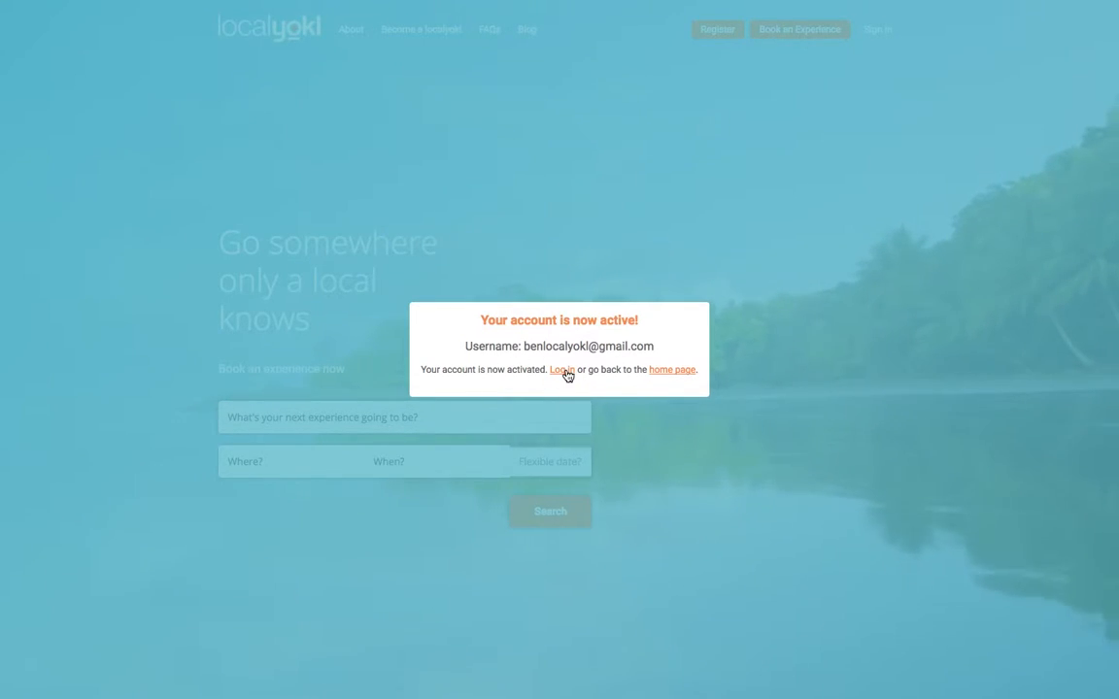
- Log in with the account e-mail and password, declining Chrome's save-password offer
click(563, 370)
click(546, 319)
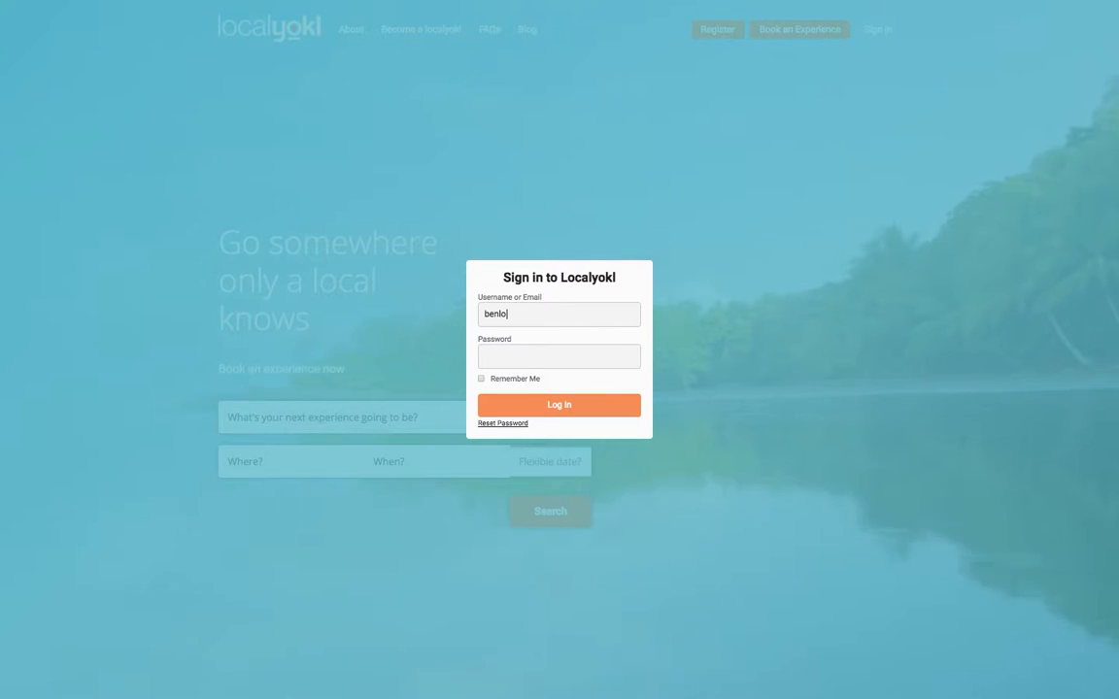
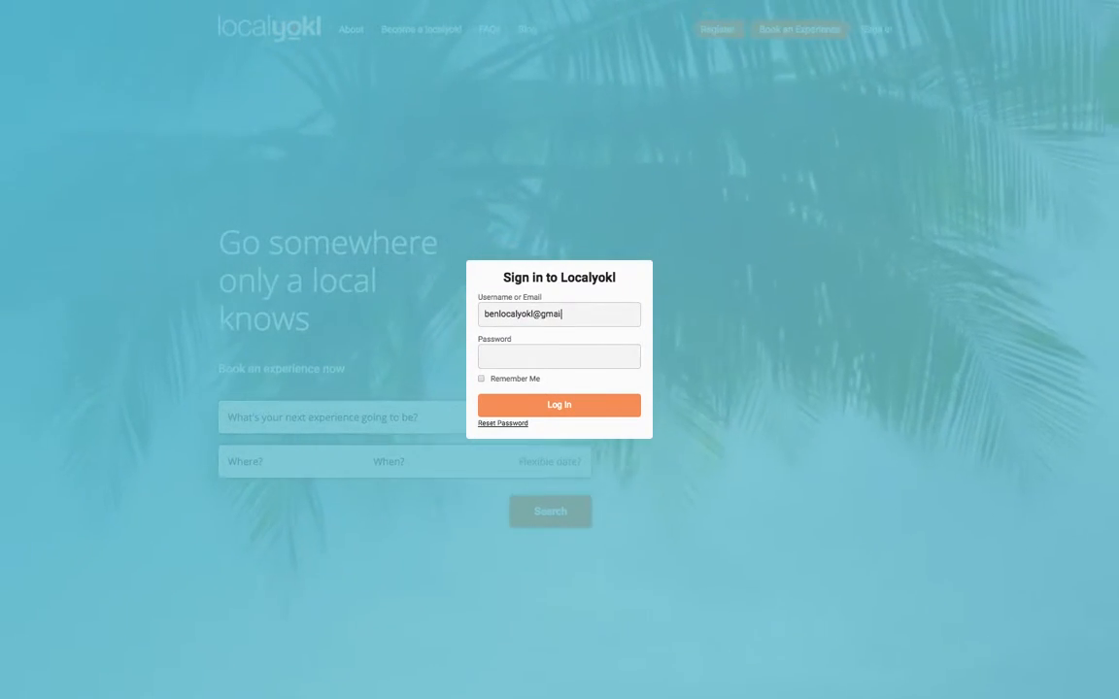
key(Tab)
text(••••••••••••)
key(Return)
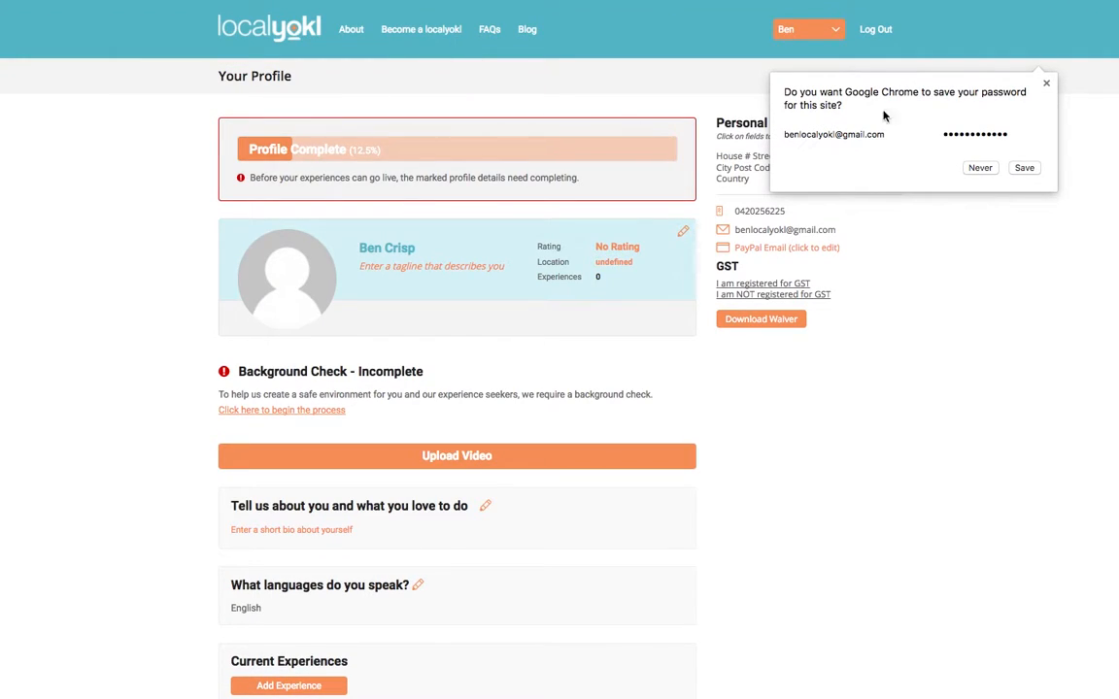
click(1046, 85)
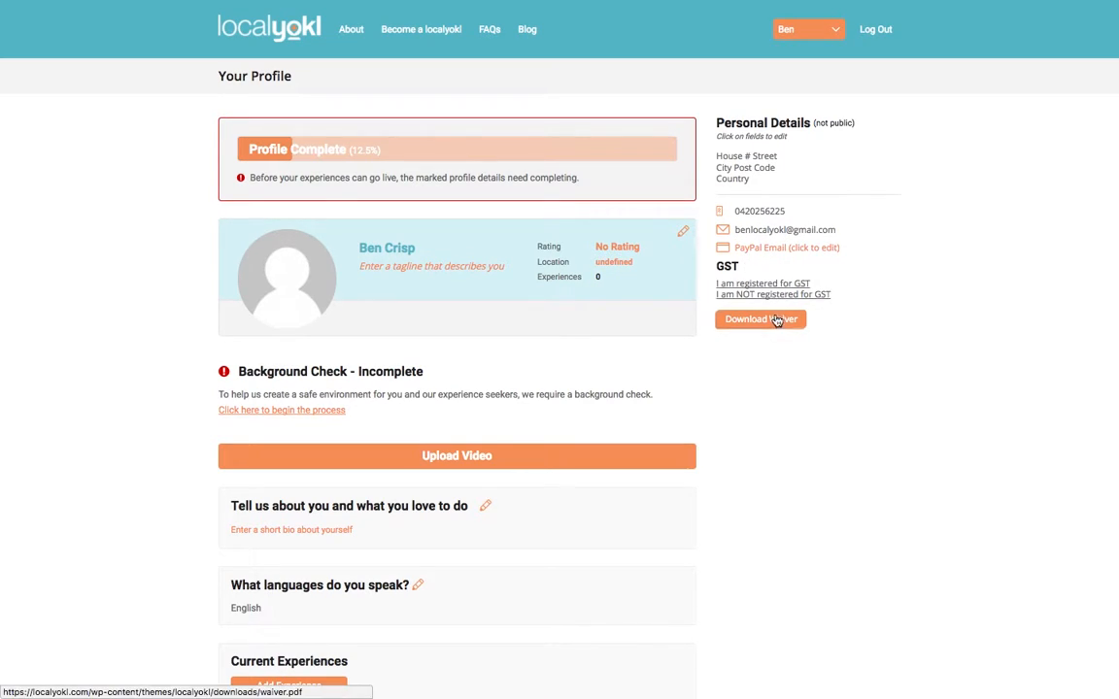
- Set the profile tagline to 'Forever exploring' and the location to Gold Coast
scroll(631, 228, down, 1)
click(684, 215)
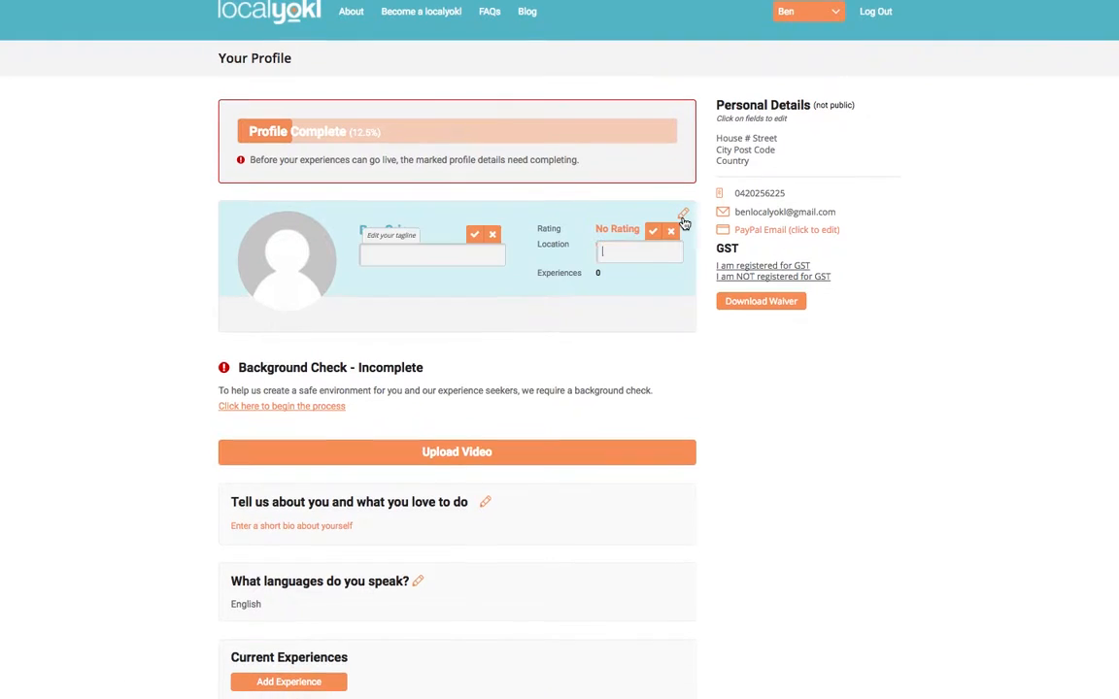
click(406, 247)
text(Fo)
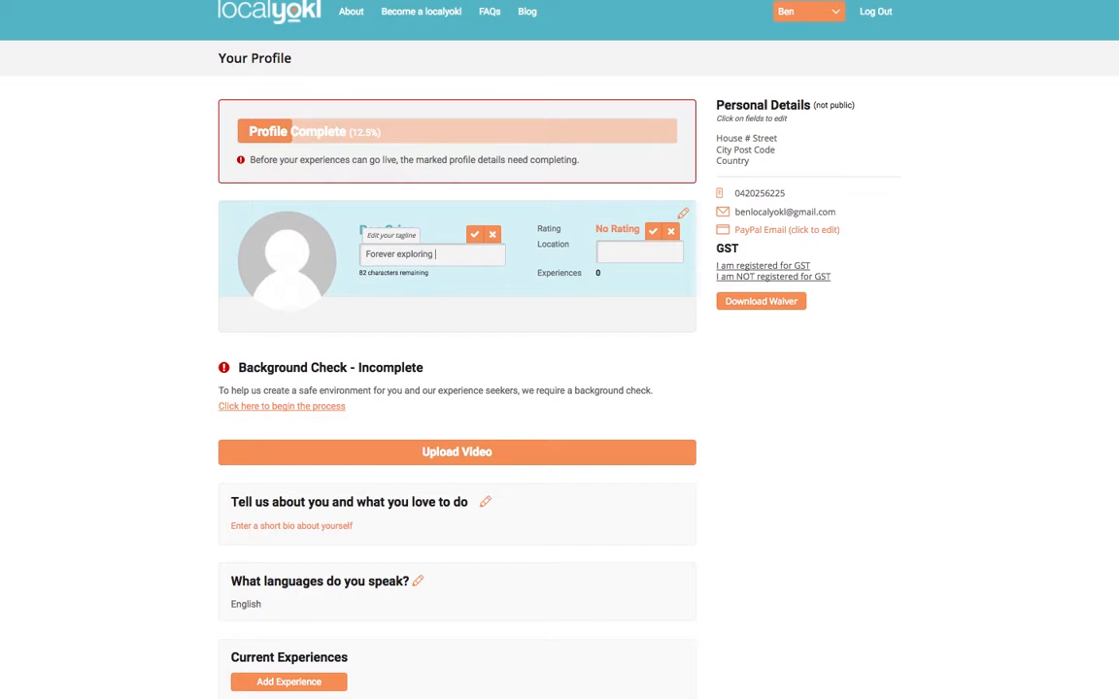
text(rever exploring)
click(474, 235)
click(630, 255)
text(Gold Coast)
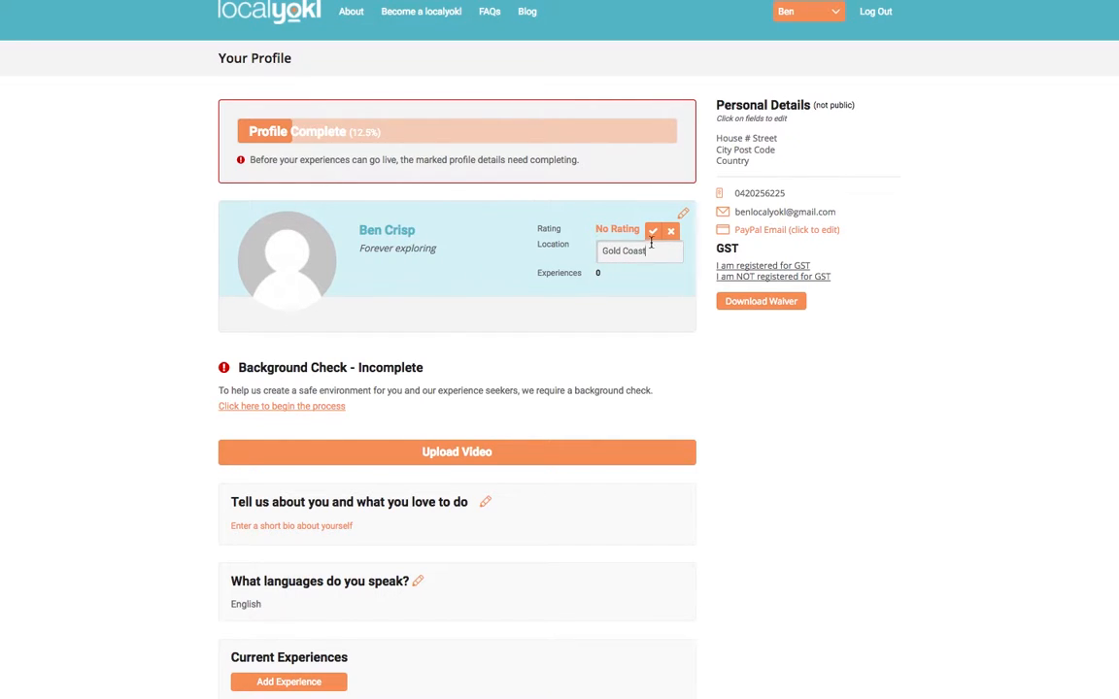
key(Return)
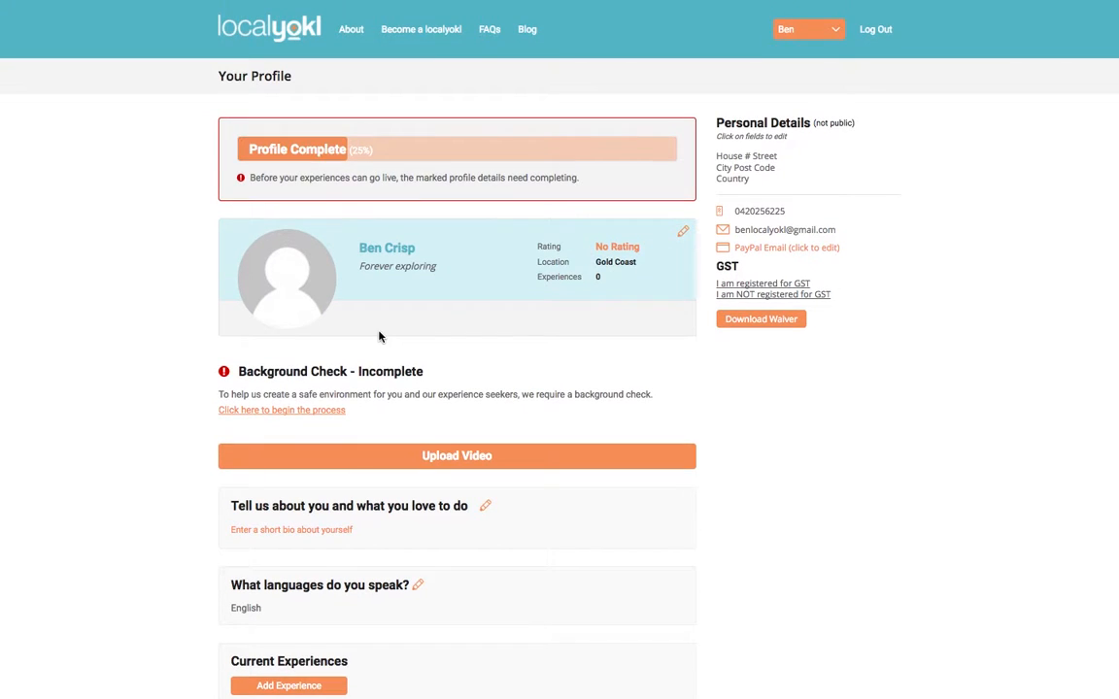
- Upload DSC_0430-2.jpg as the profile picture and update the profile
click(286, 281)
click(469, 229)
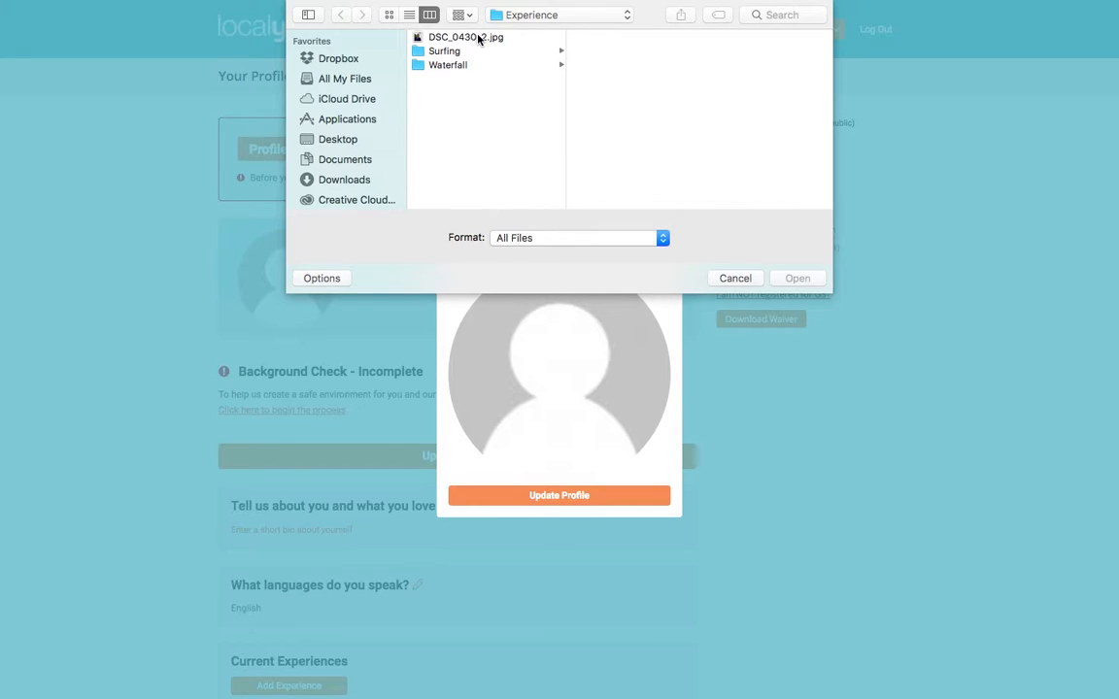
click(477, 39)
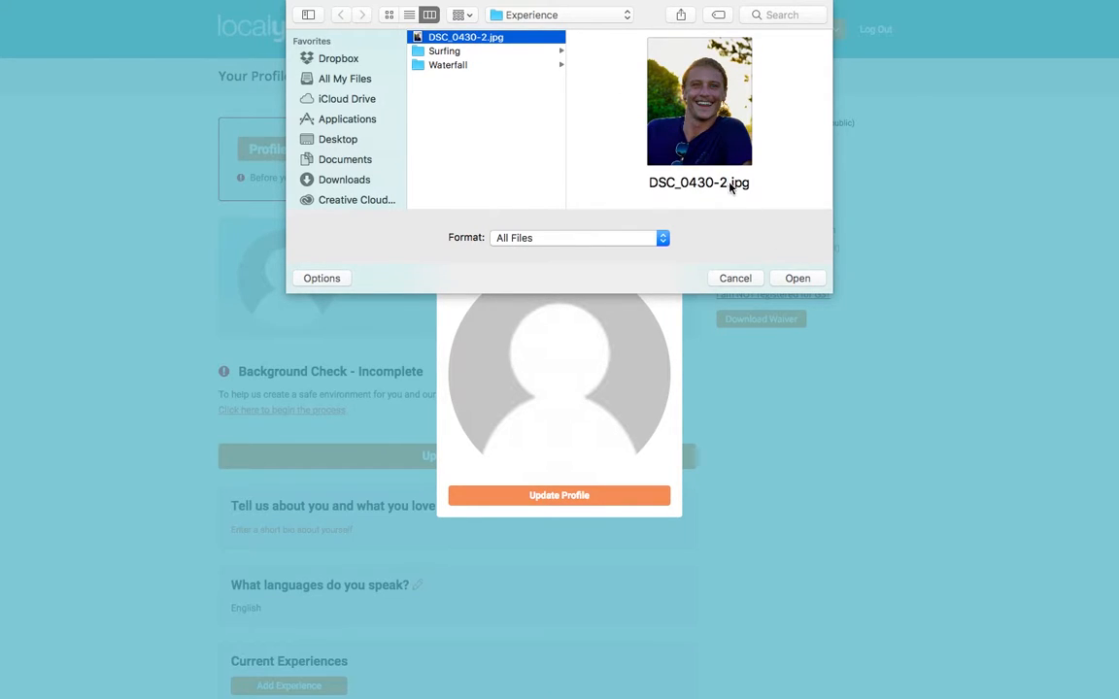
click(798, 279)
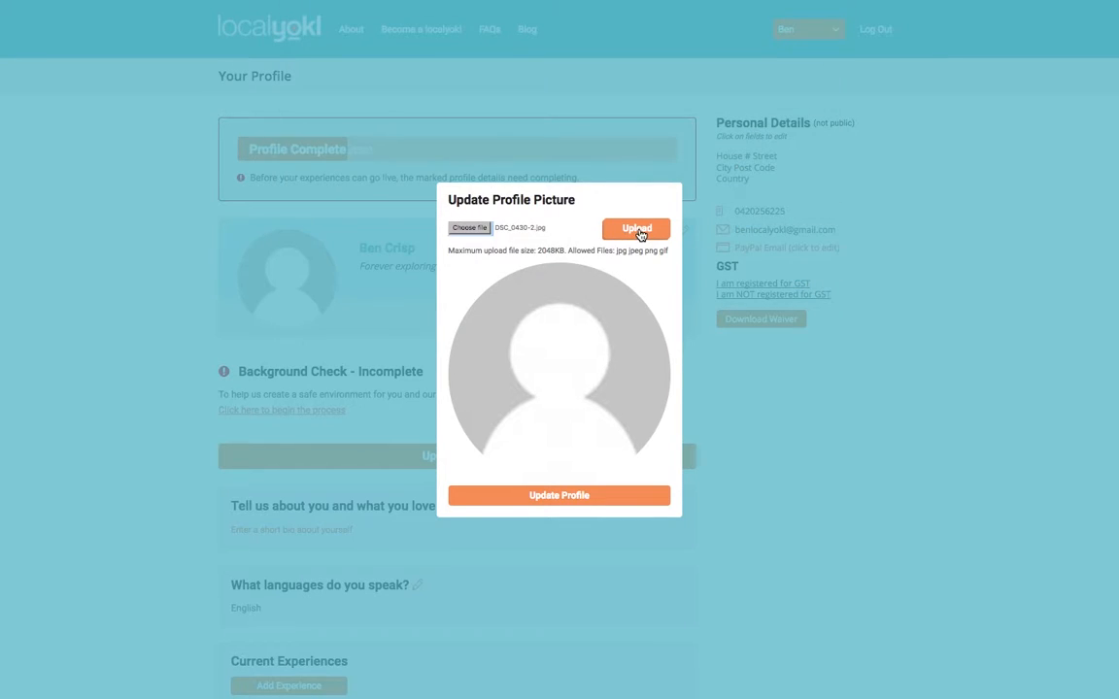
click(640, 235)
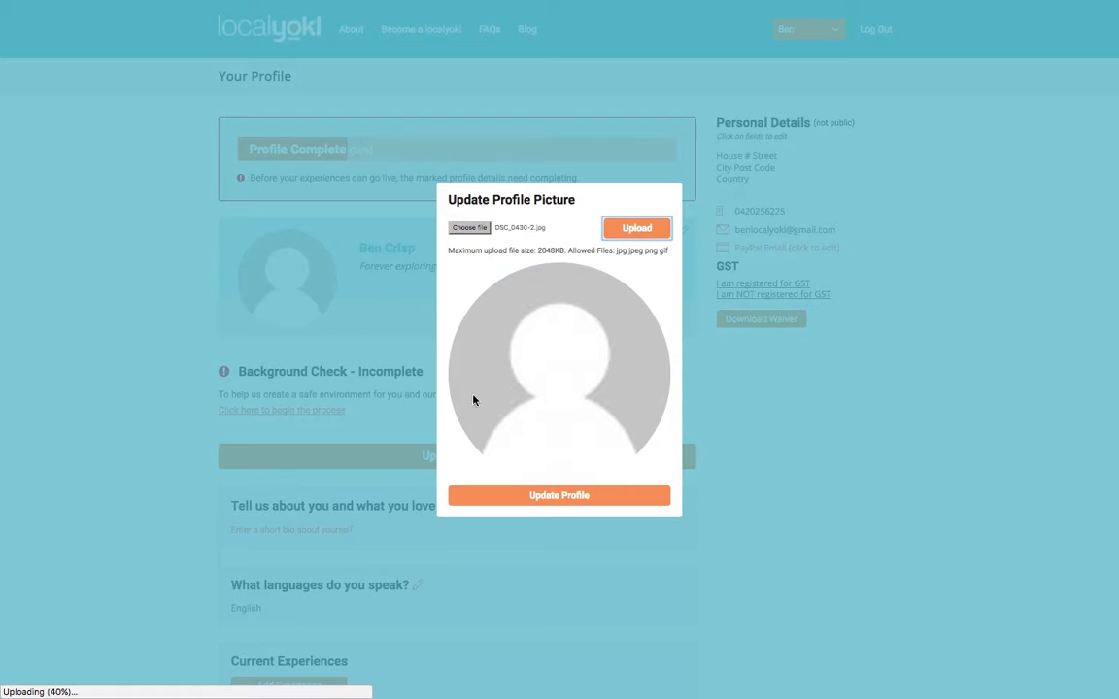
click(523, 505)
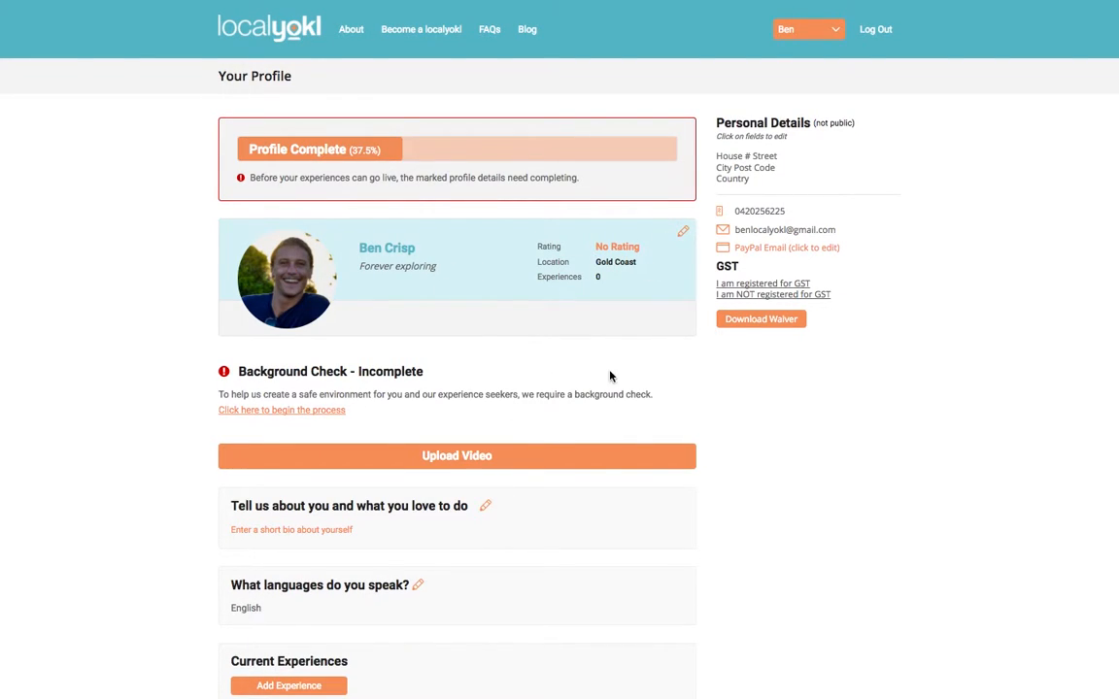
scroll(597, 375, down, 2)
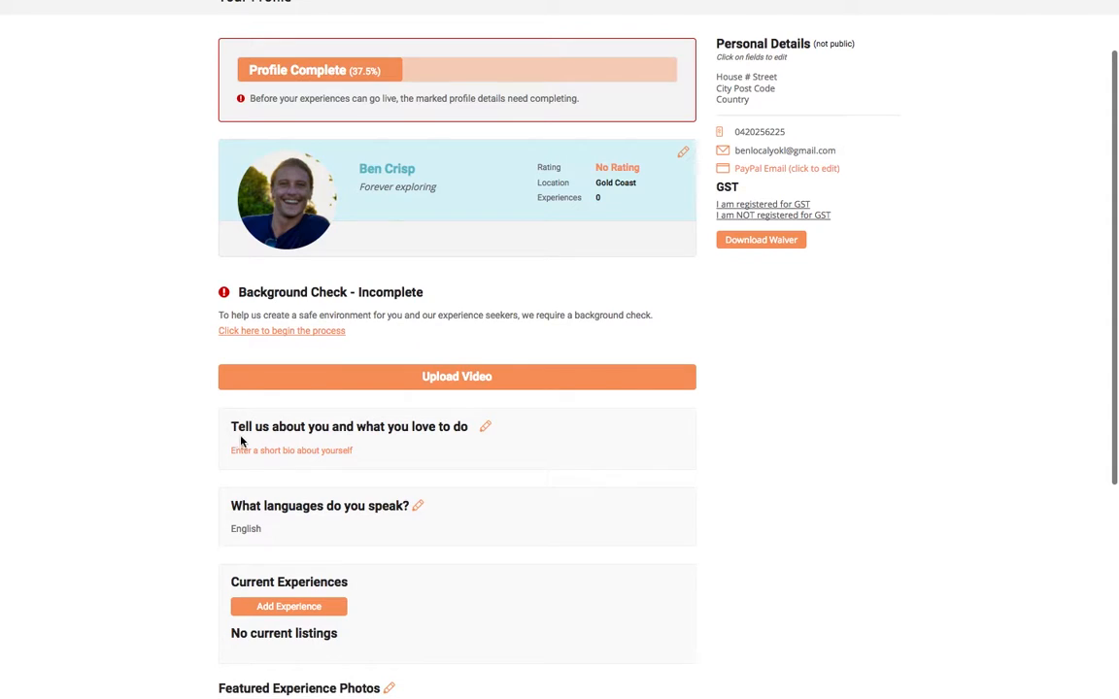
- Paste the prepared about-you bio and save it
click(486, 429)
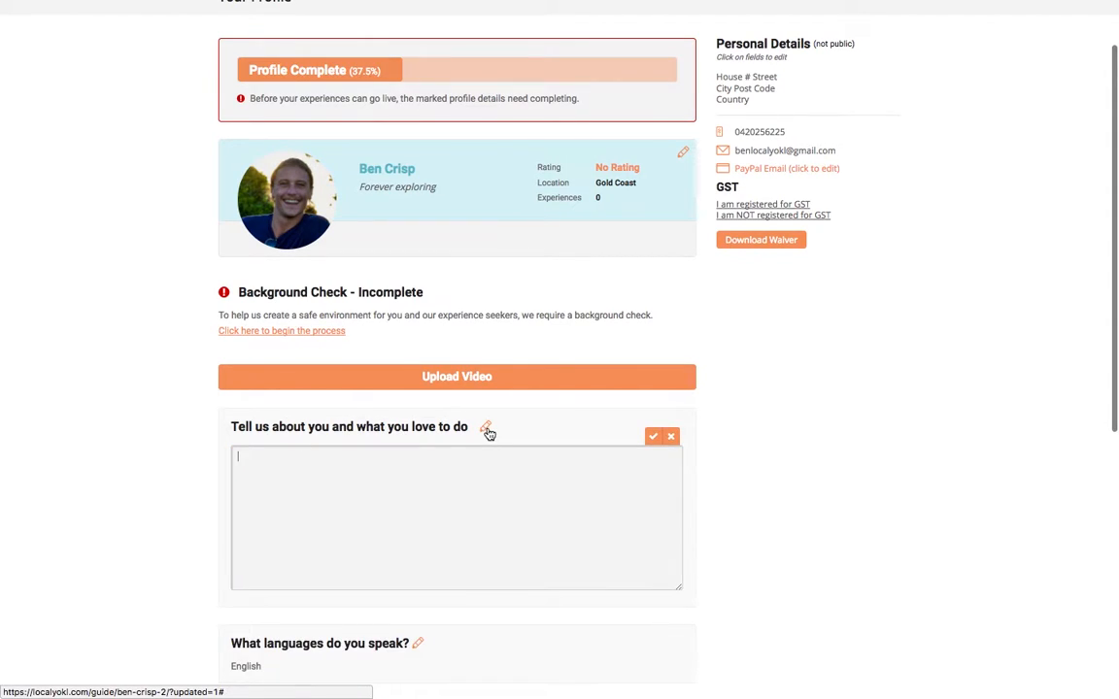
right_click(473, 474)
click(421, 472)
text(Born and bred on the mid north coast of NSW, world traveller, life enthusiast having called the Gold Coast home for the last 7 years. That results in local knowledge money can't buy, having tried my best to experience it all, I know some hidden local gems I want to share with travellers looking to get off the beaten trail.  Avid surfer, hiker, photographer, nature enthusiast, waterfall chaser. You name it, if there is adventure involved sign me up.  "Live every day like it's your last, it very well may be" has been my life philosophy for as long as I can remember. As a guide I'm committed to you enjoying yourself as much as humanly possible and can cater to all walks of life and fitness levels, to ensure you'll fall asleep with a smile on your face.  I absolutely love it here, let me show you the best the coast has to offer.)
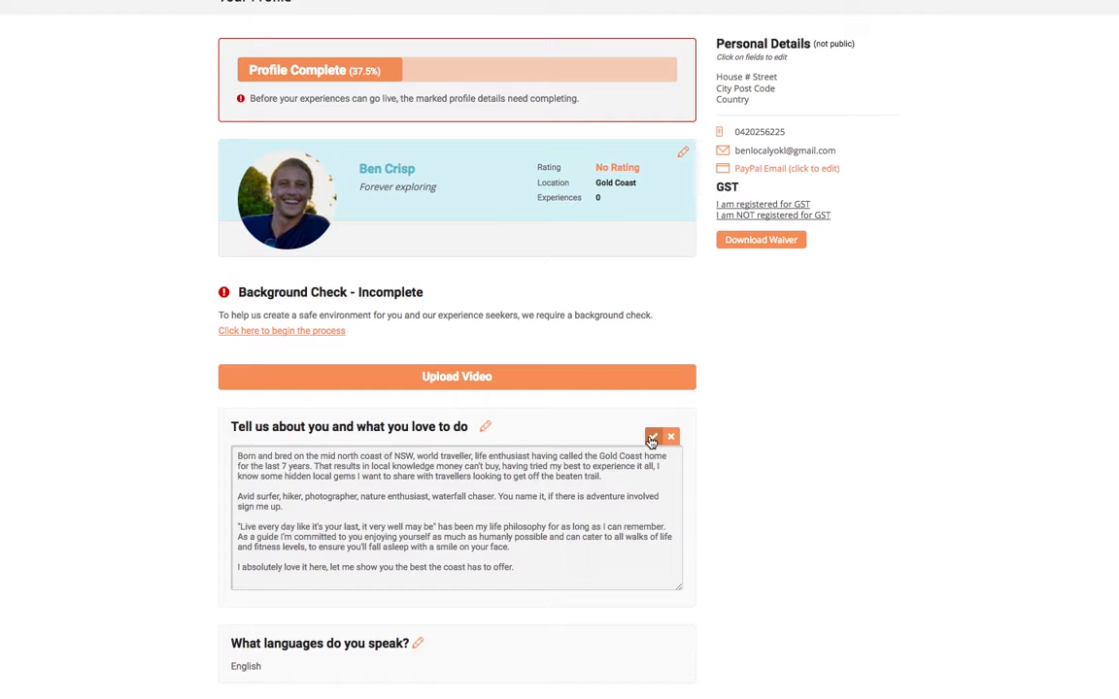
scroll(651, 440, down, 1)
click(650, 404)
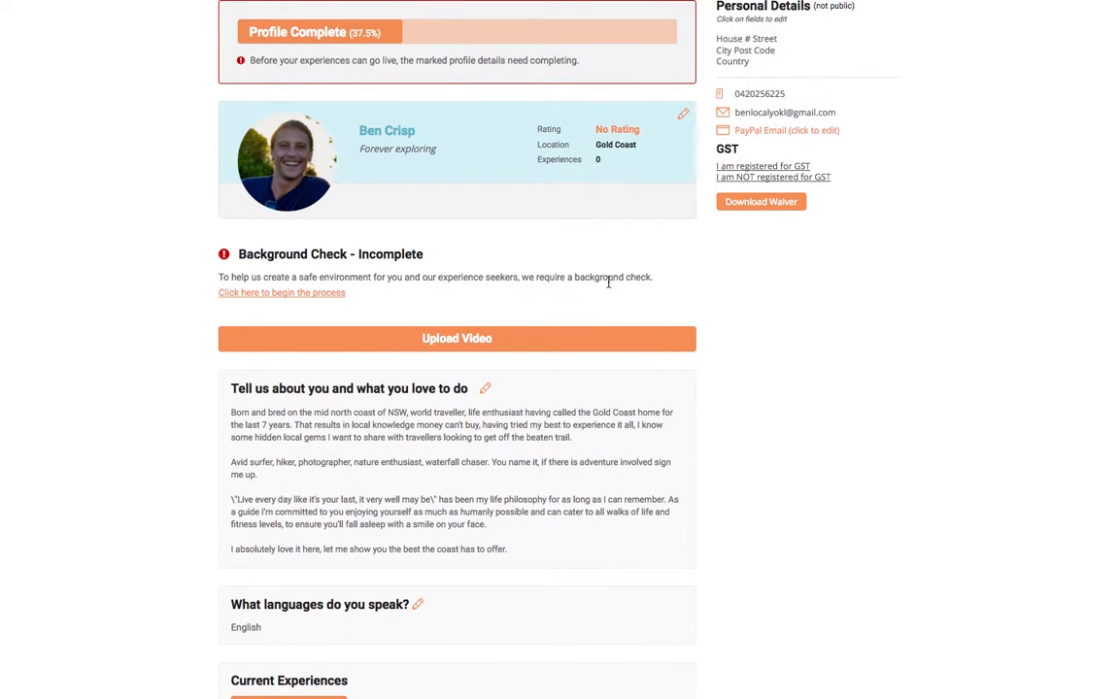
scroll(610, 283, up, 3)
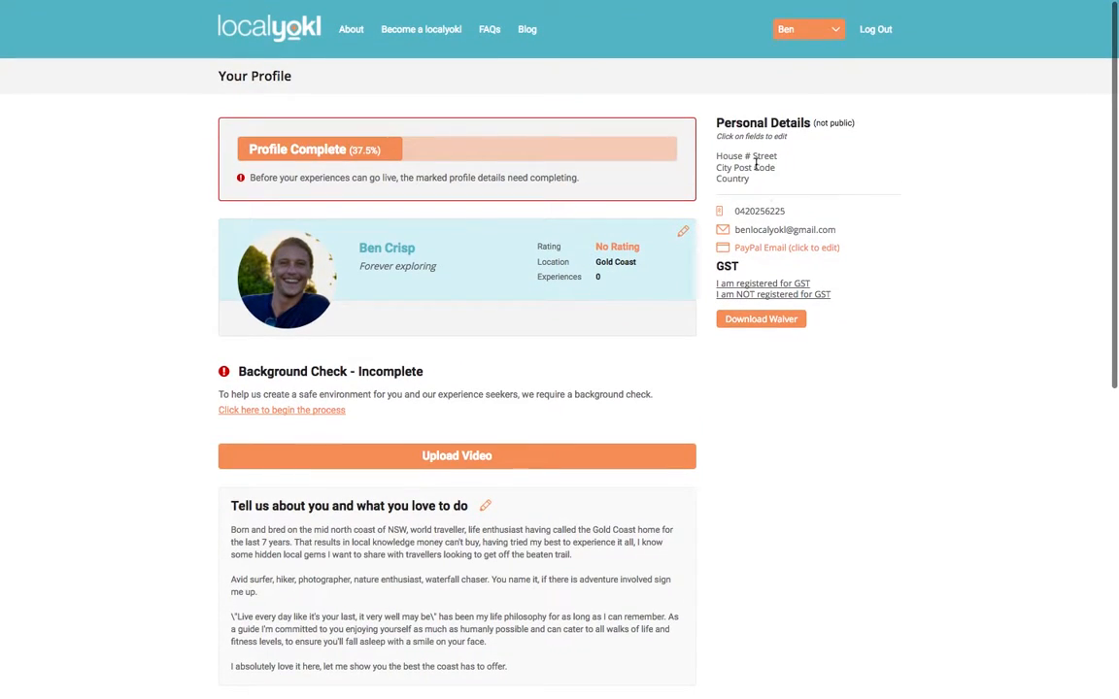
- Update the street address from the Google suggestions and save it
click(746, 156)
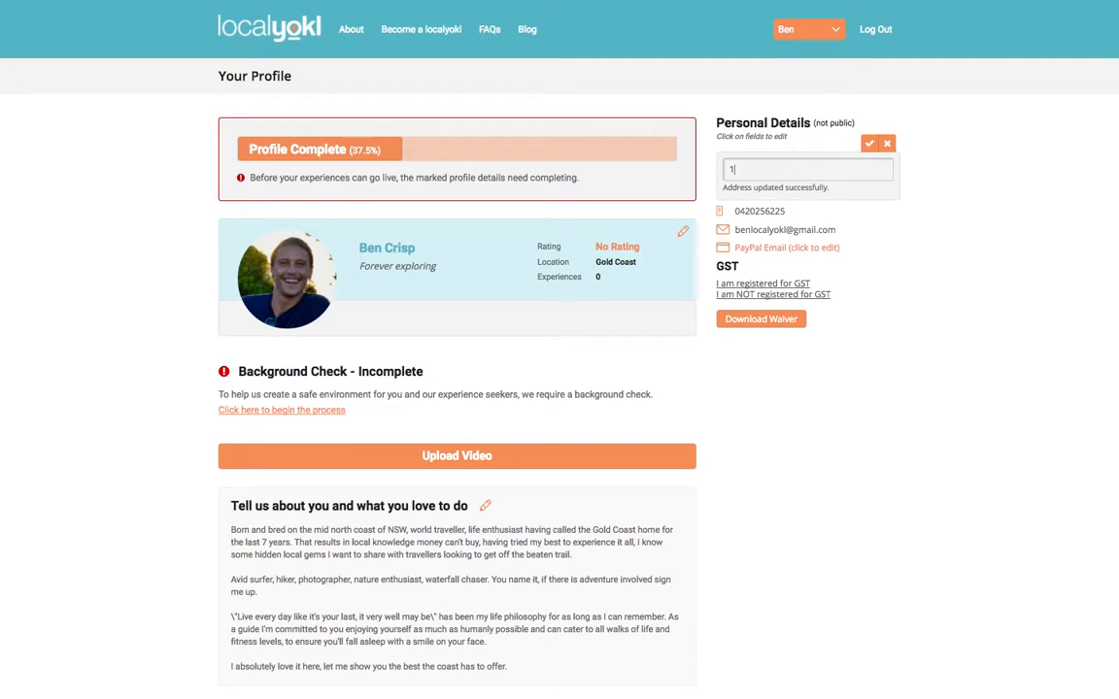
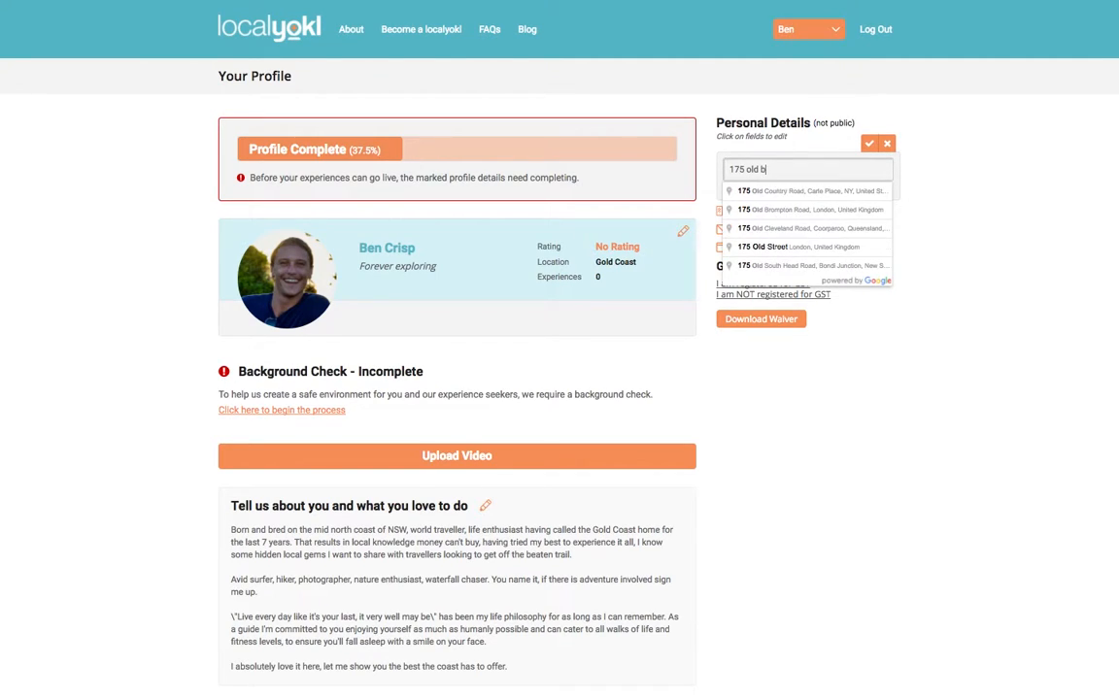
click(841, 211)
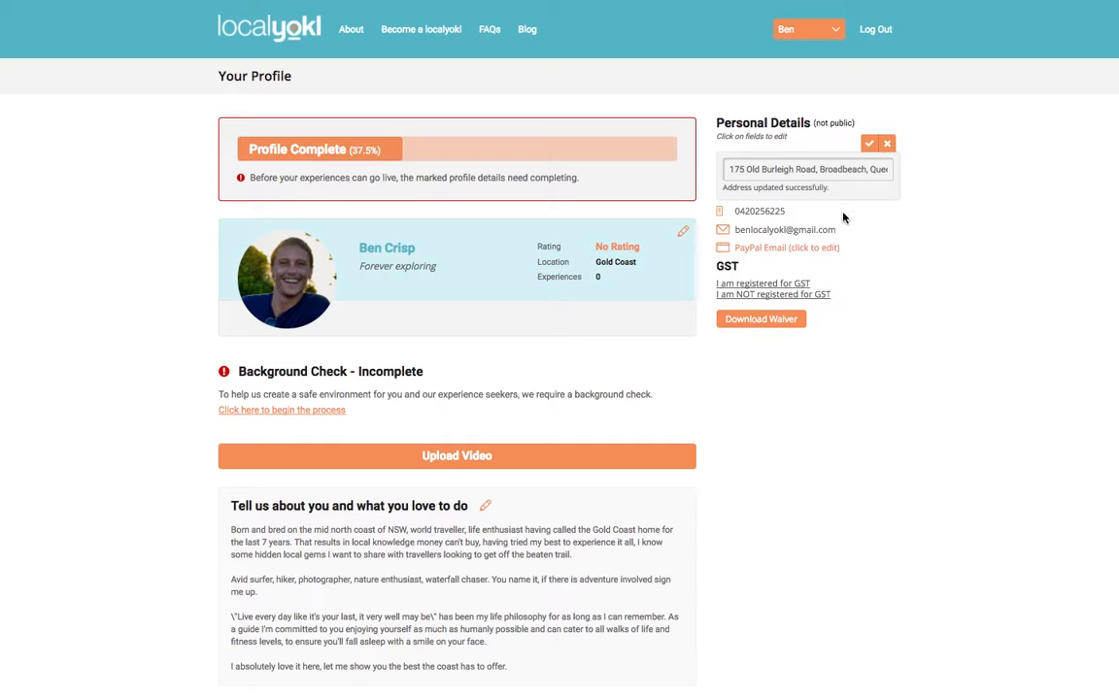
click(870, 152)
scroll(616, 305, down, 5)
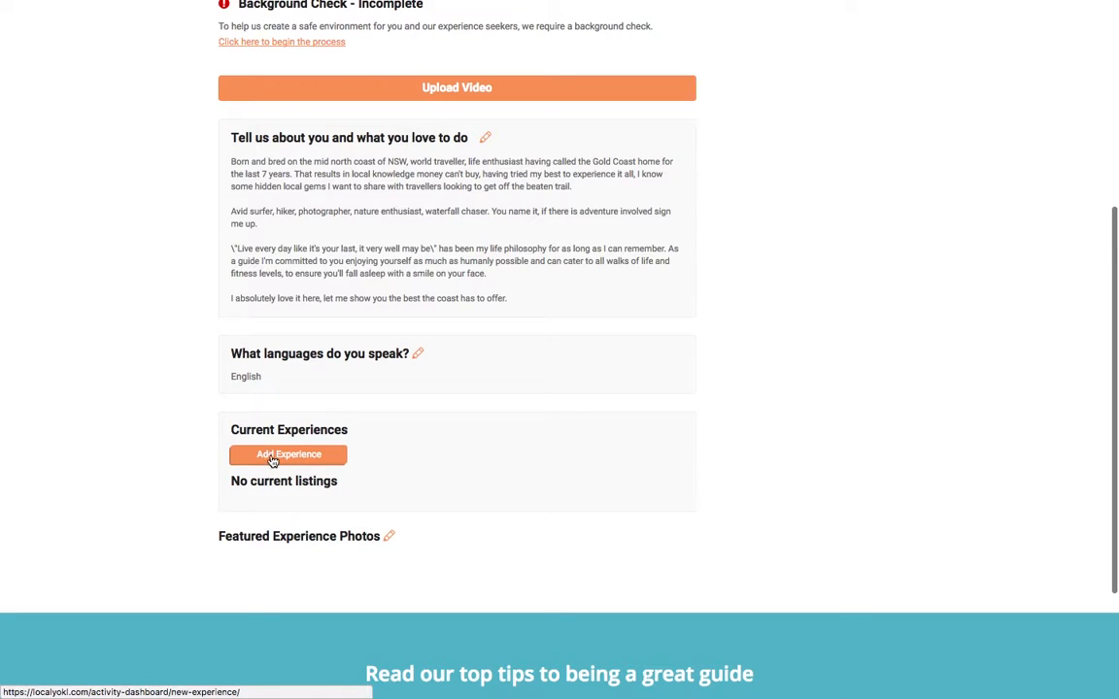
- Start a new experience titled 'Waterfall adventure' located in Beechmont
click(336, 463)
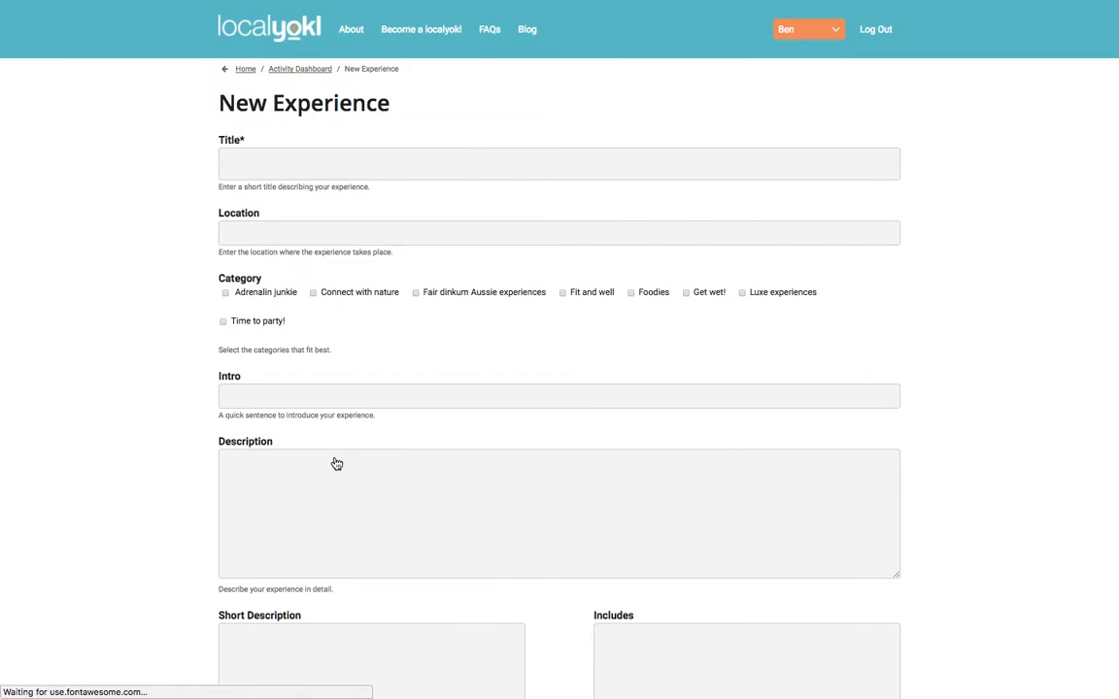
click(344, 163)
text(Waterfall adventure)
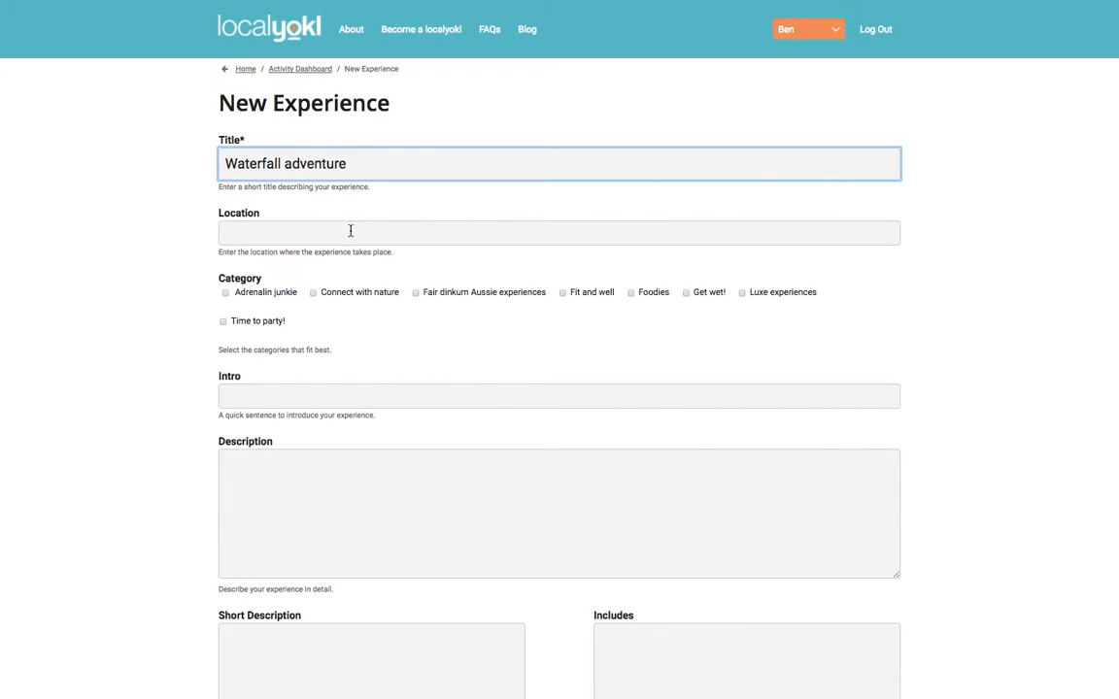
right_click(351, 231)
click(281, 234)
text(nt)
click(282, 256)
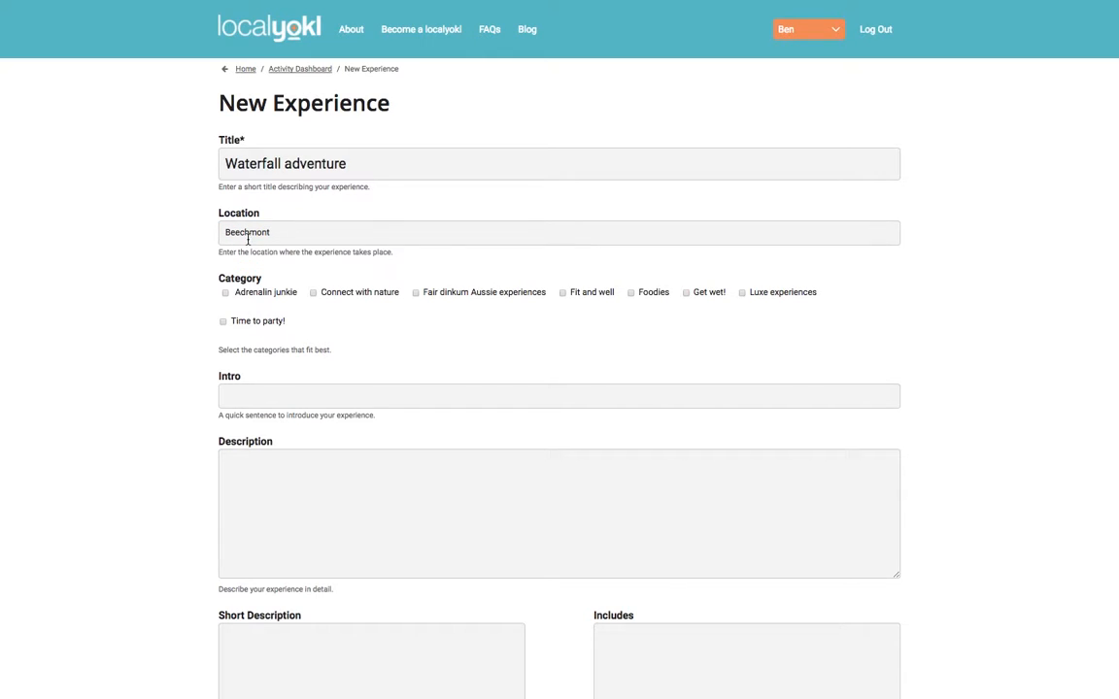
- Tag the experience Connect with nature and Fit and well, and begin the intro with 'All'
click(313, 293)
click(563, 296)
scroll(534, 357, down, 2)
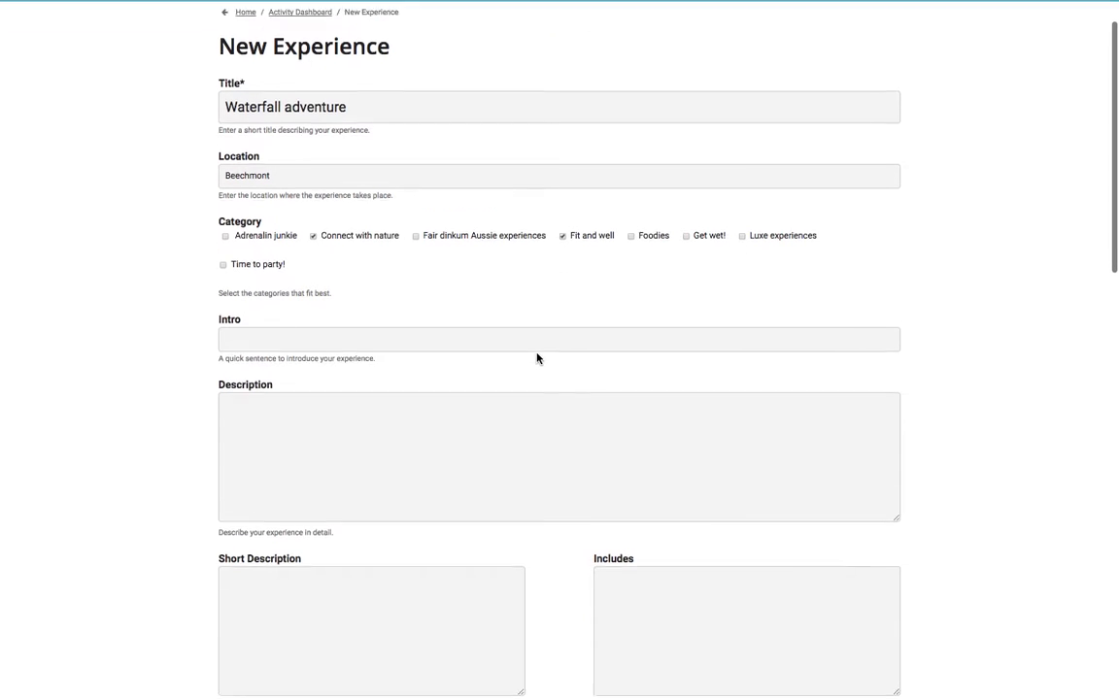
click(485, 306)
text(All day Waterfall expedition)
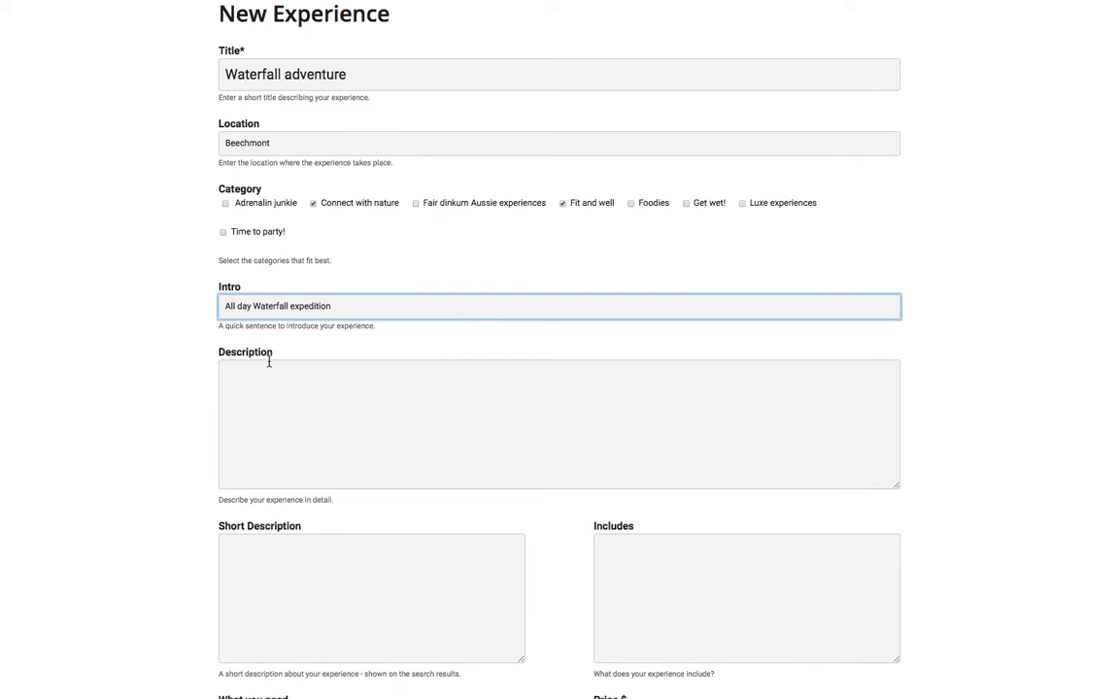
- Paste the prepared multi-paragraph description into the Description field
click(457, 427)
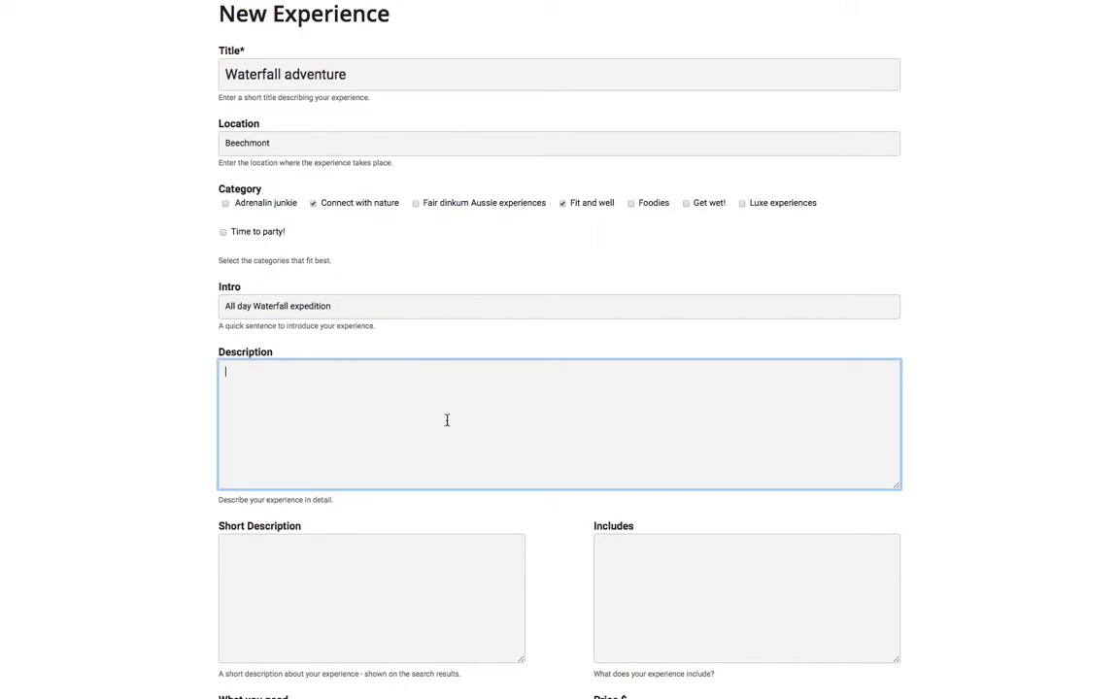
key(ctrl+v)
scroll(334, 443, up, 5)
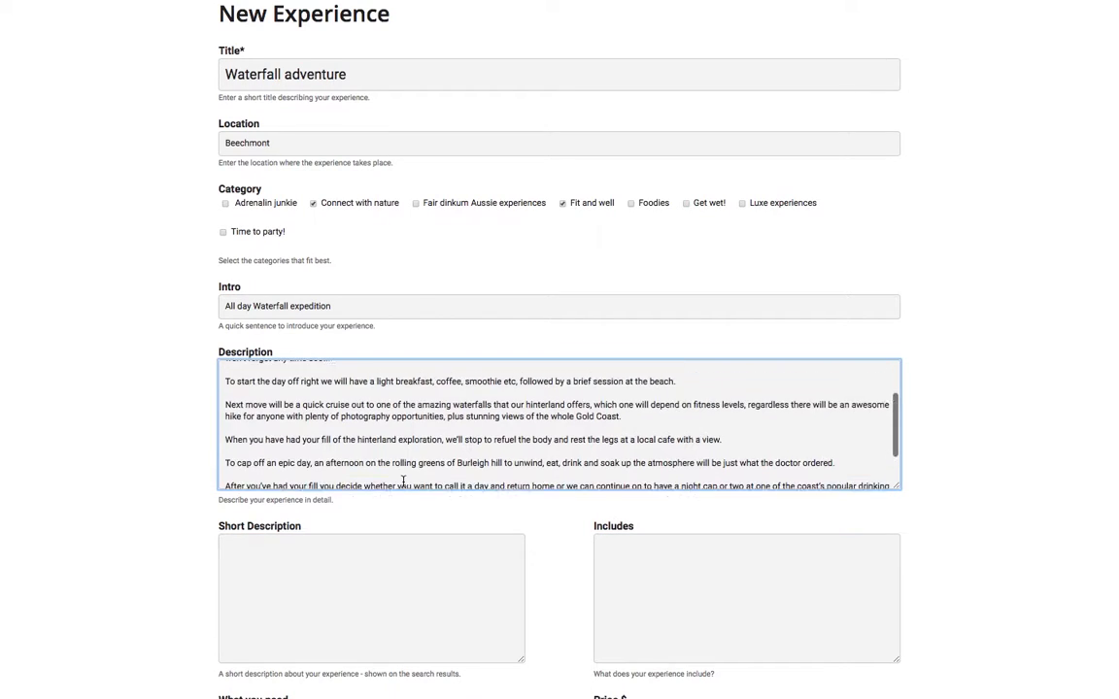
scroll(334, 442, down, 6)
scroll(403, 482, down, 2)
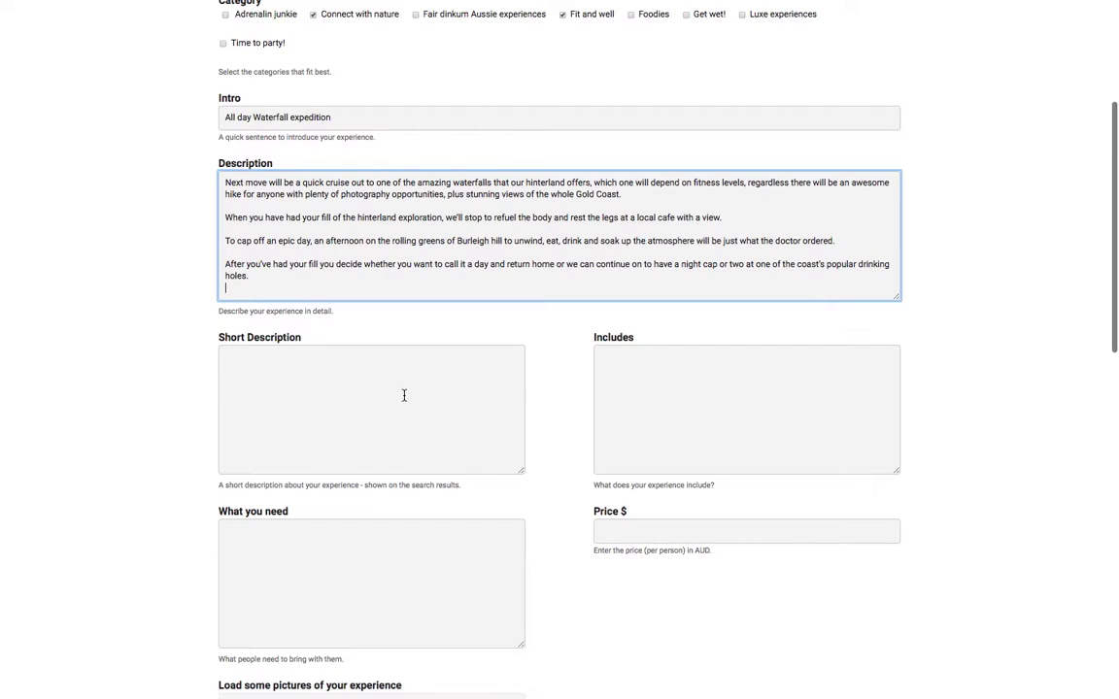
scroll(423, 276, up, 5)
scroll(423, 277, down, 2)
scroll(424, 277, down, 3)
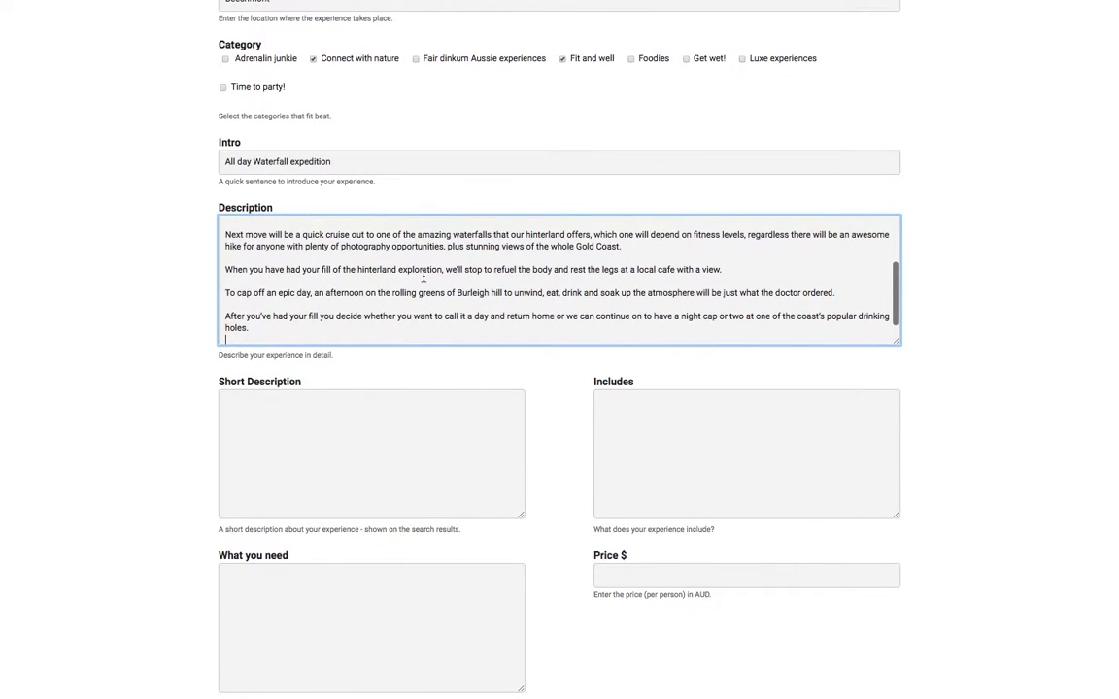
scroll(423, 277, down, 2)
- Write a two-line short description ending 'watching the sunset on Burleigh Headland.'
click(374, 367)
text(All day waterfall)
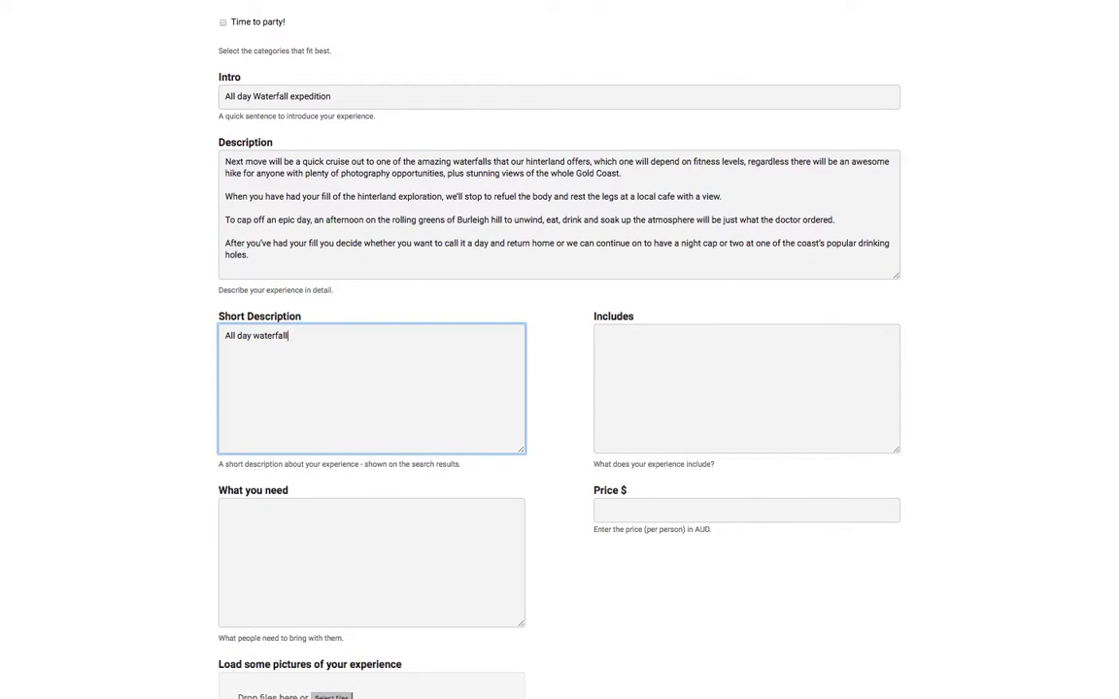
text( adventure, packing in the best the coast has to offer.)
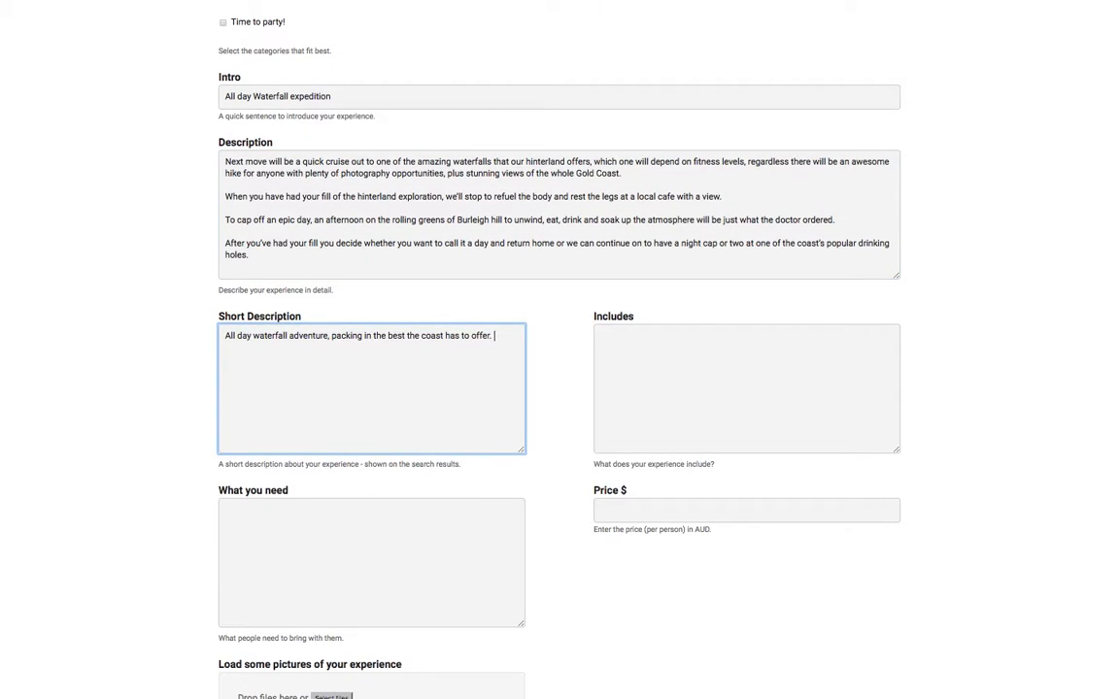
key(Return)
text(Beach, waterfalls, hiking, photography all topped off watching the sunset on burleigh he)
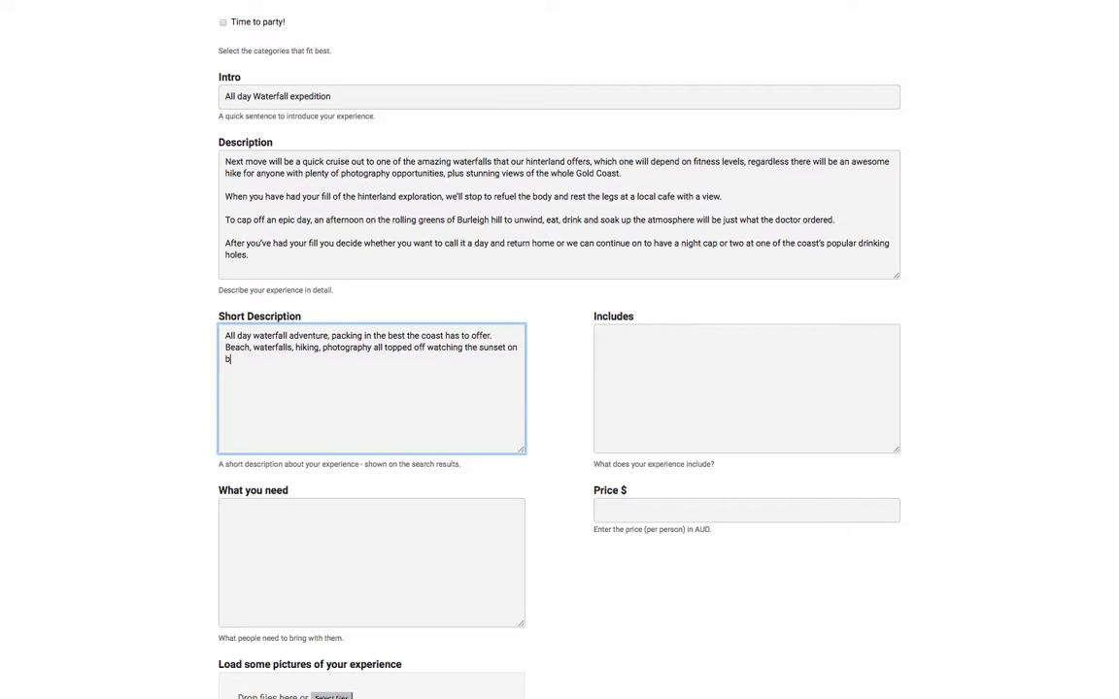
key(BackSpace)
key(BackSpace)
key(BackSpace)
key(BackSpace)
key(BackSpace)
key(BackSpace)
key(BackSpace)
key(BackSpace)
key(BackSpace)
key(BackSpace)
key(BackSpace)
text(Burleigh Headland.)
- Paste the prepared Includes and What you need lists
key(Tab)
text(Light breakfast. Waterfall exploration. Beach adventure. Rainforest hike. Lunch. Afternoon on the hill at Burleigh. Light snacks and refreshments throughout the day. Transport. Photography.)
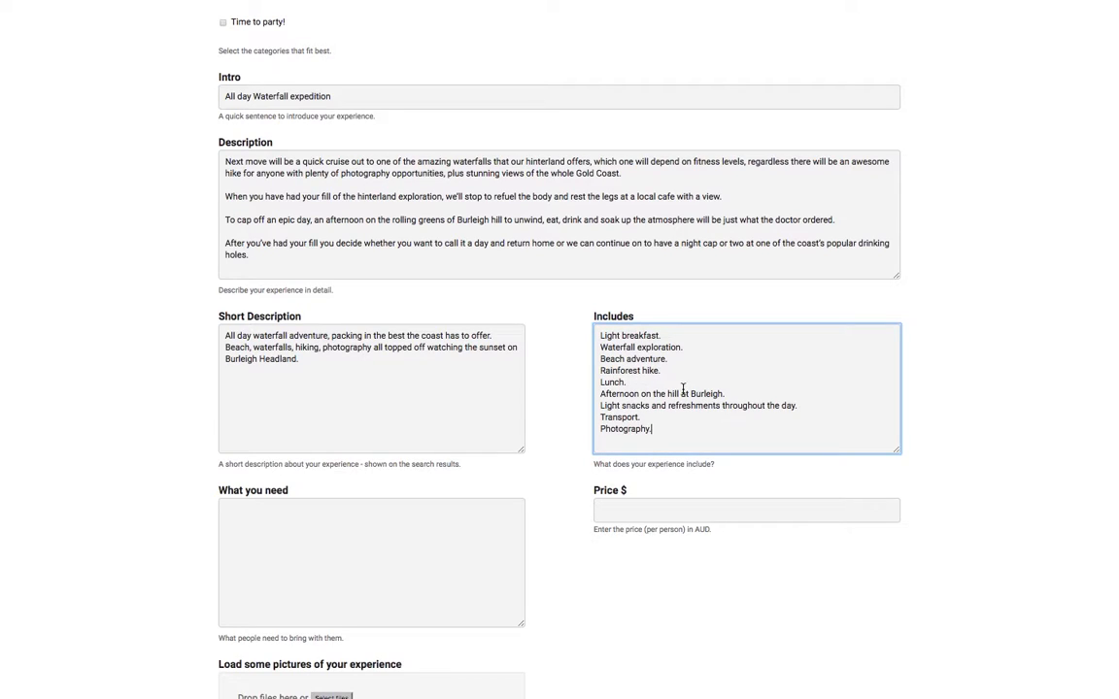
click(391, 545)
text(Positive attitude. Sun-safe clothing. Change of clothing. Towel. Your own camera (optional). Money for additional dinner/drinks.)
- Set the experience price to 80
scroll(390, 544, down, 3)
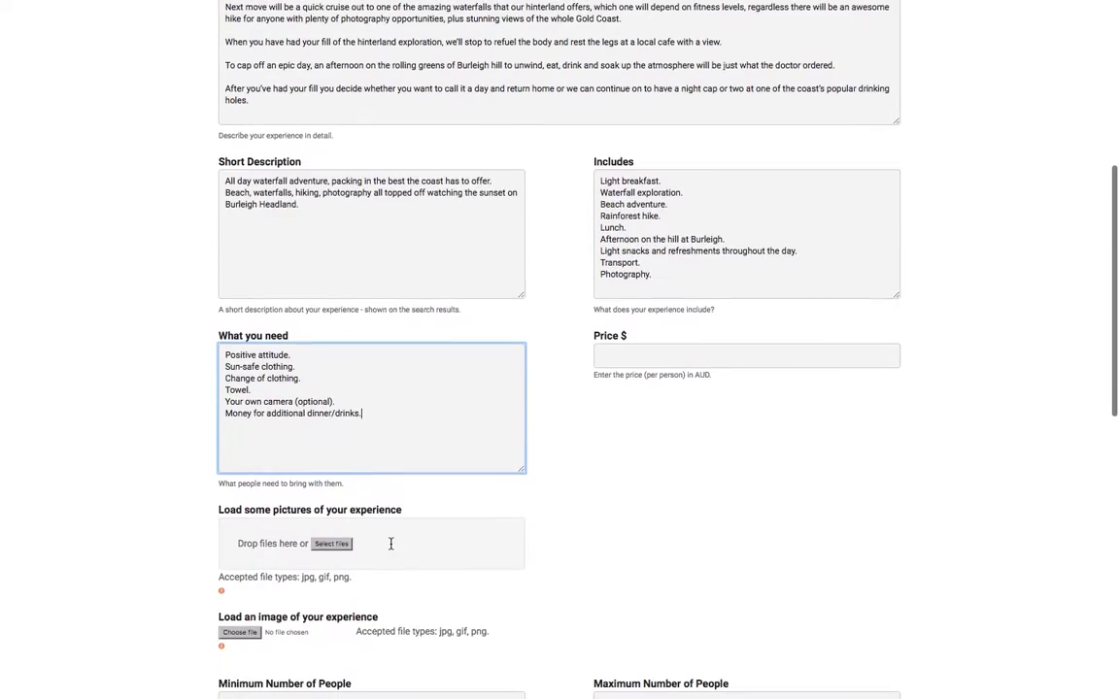
click(603, 356)
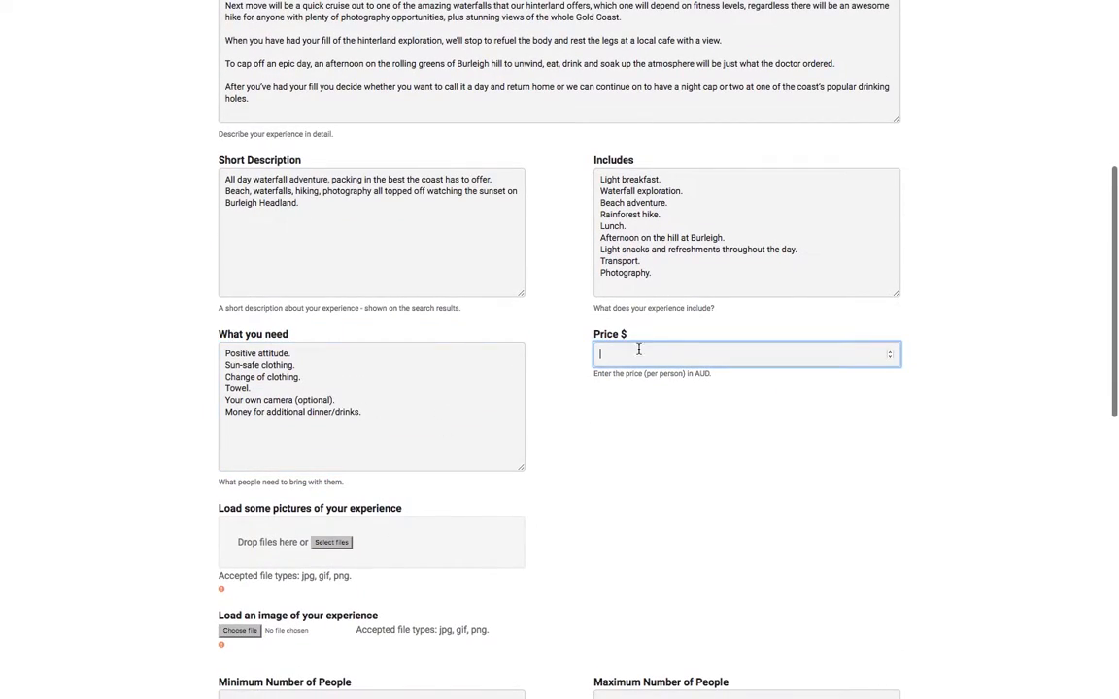
text(80)
click(758, 419)
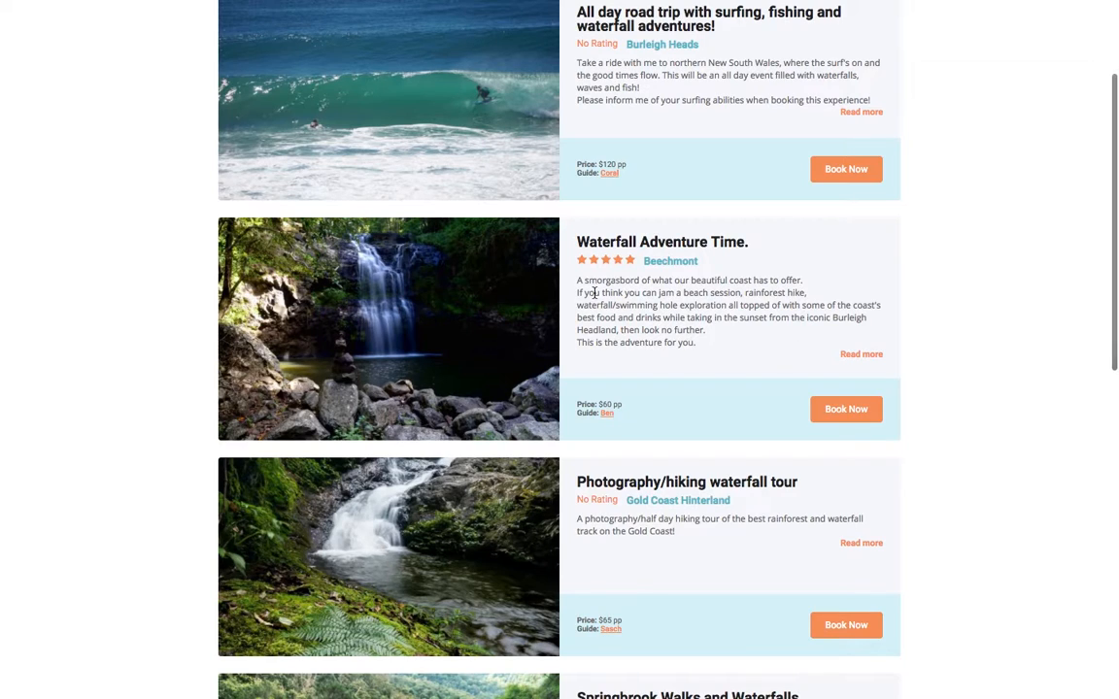
- Open the Waterfall Adventure Time listing and scroll through its details
click(483, 316)
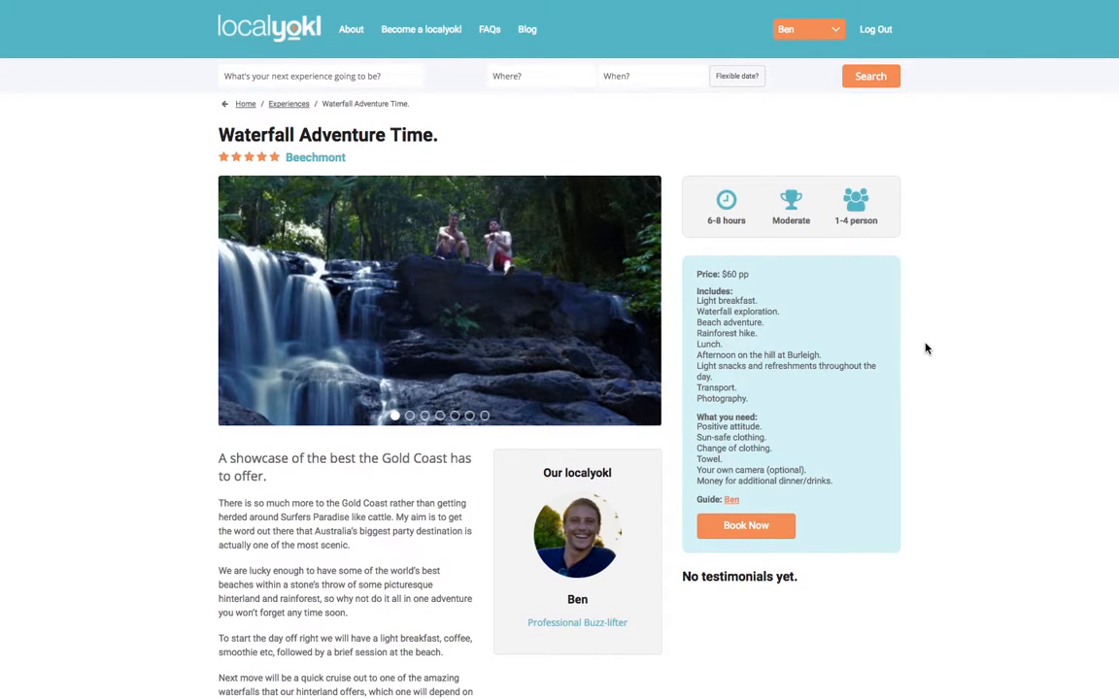
scroll(925, 348, down, 3)
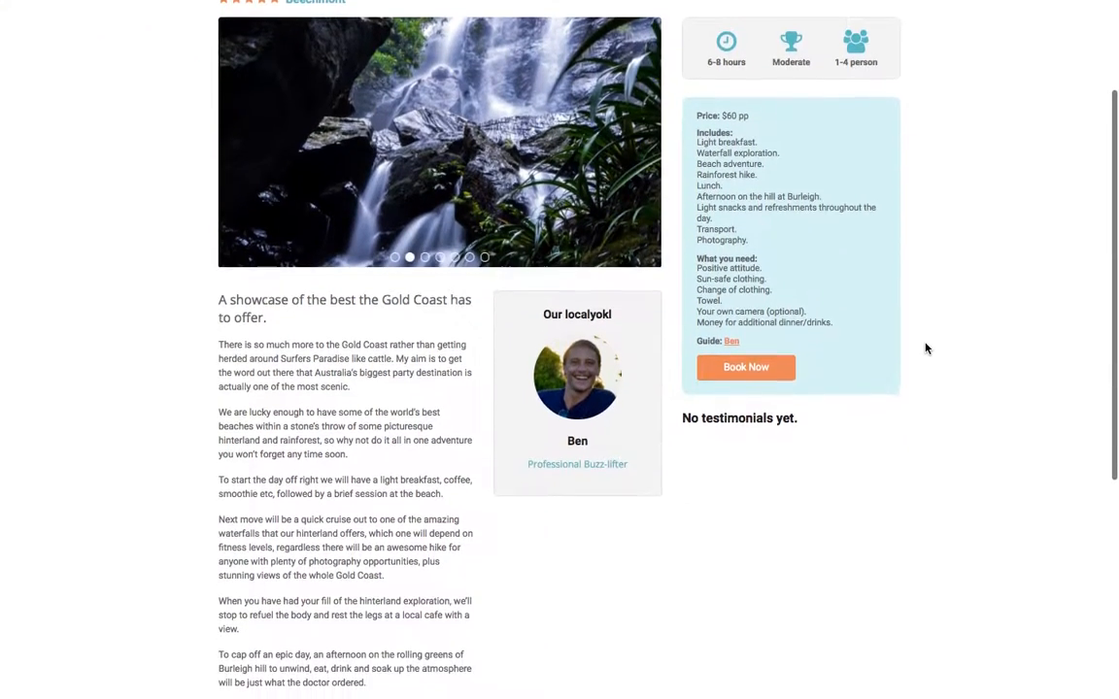
scroll(926, 347, down, 2)
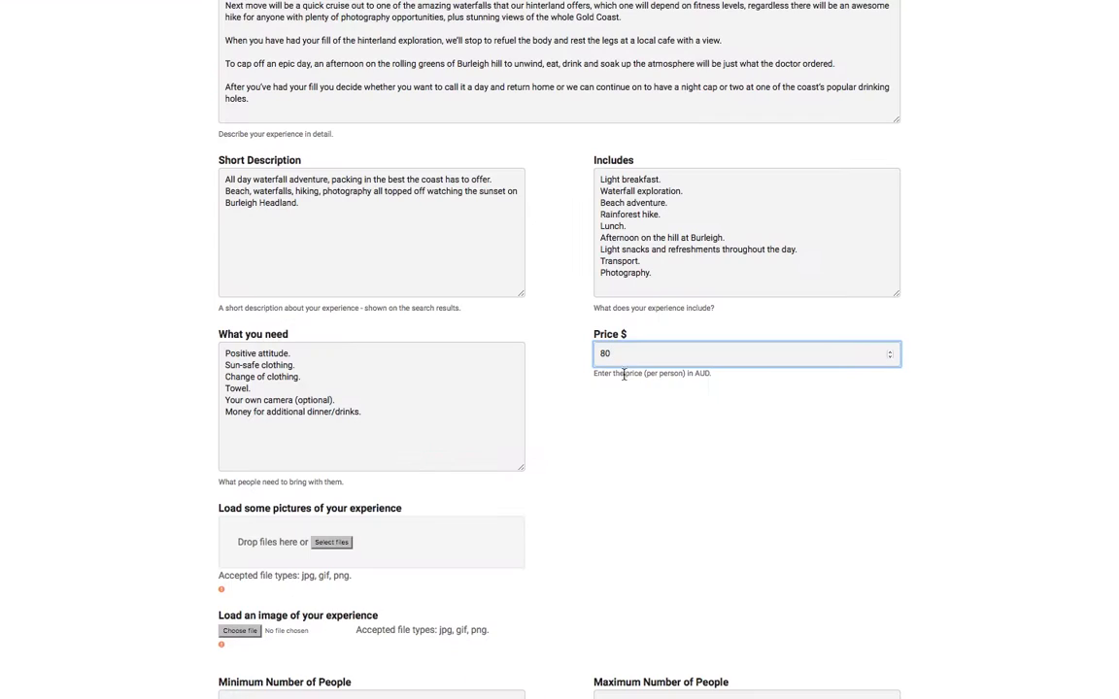
- Attach the five photos from the Waterfall folder to the experience
click(762, 417)
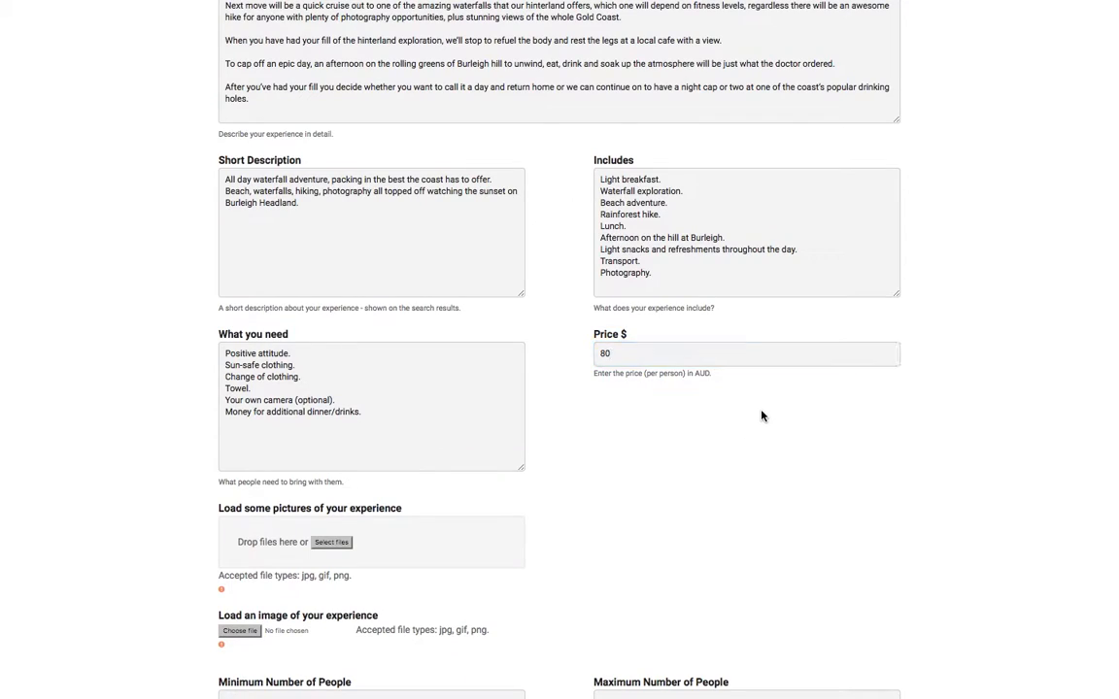
scroll(515, 505, down, 4)
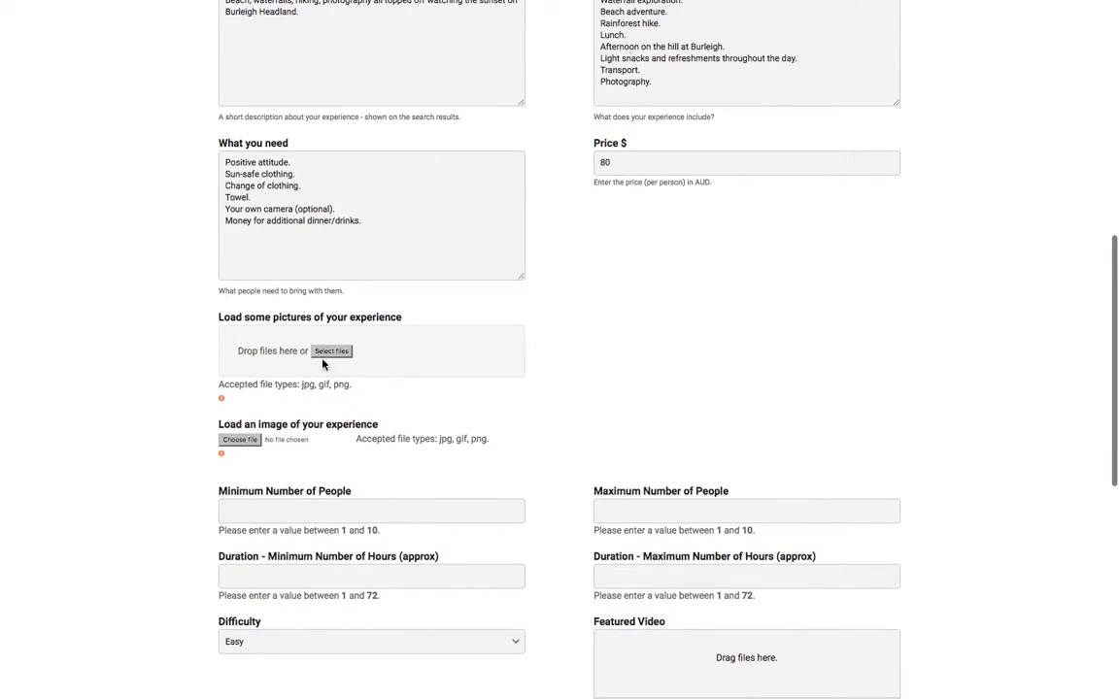
click(331, 353)
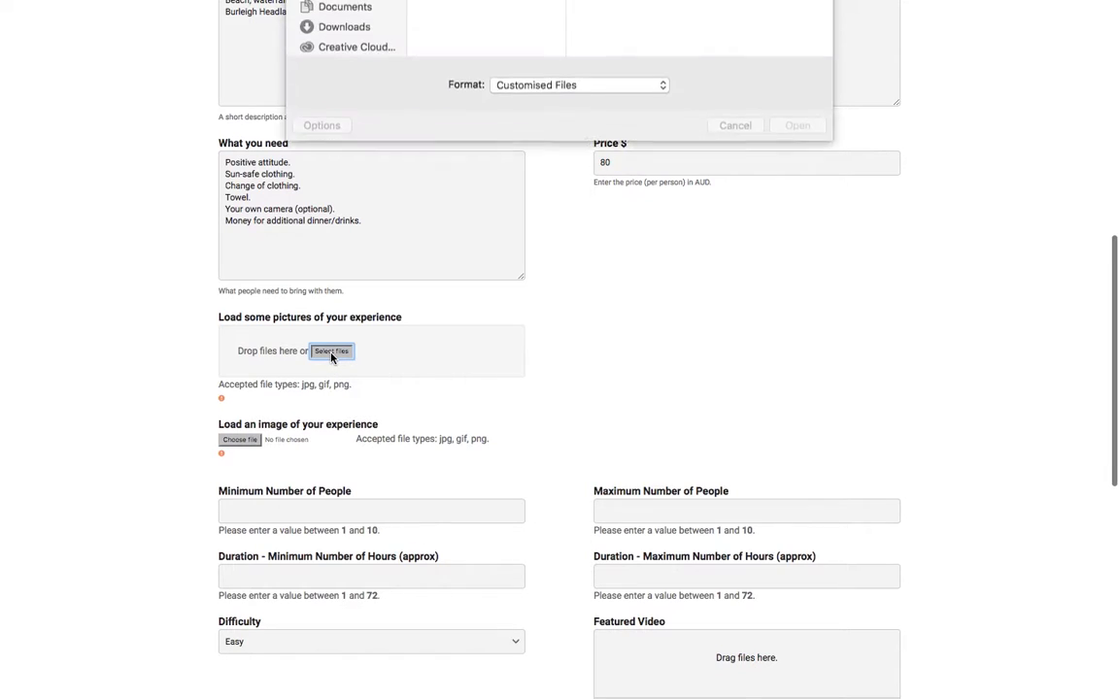
click(447, 65)
click(551, 37)
shift+click(622, 93)
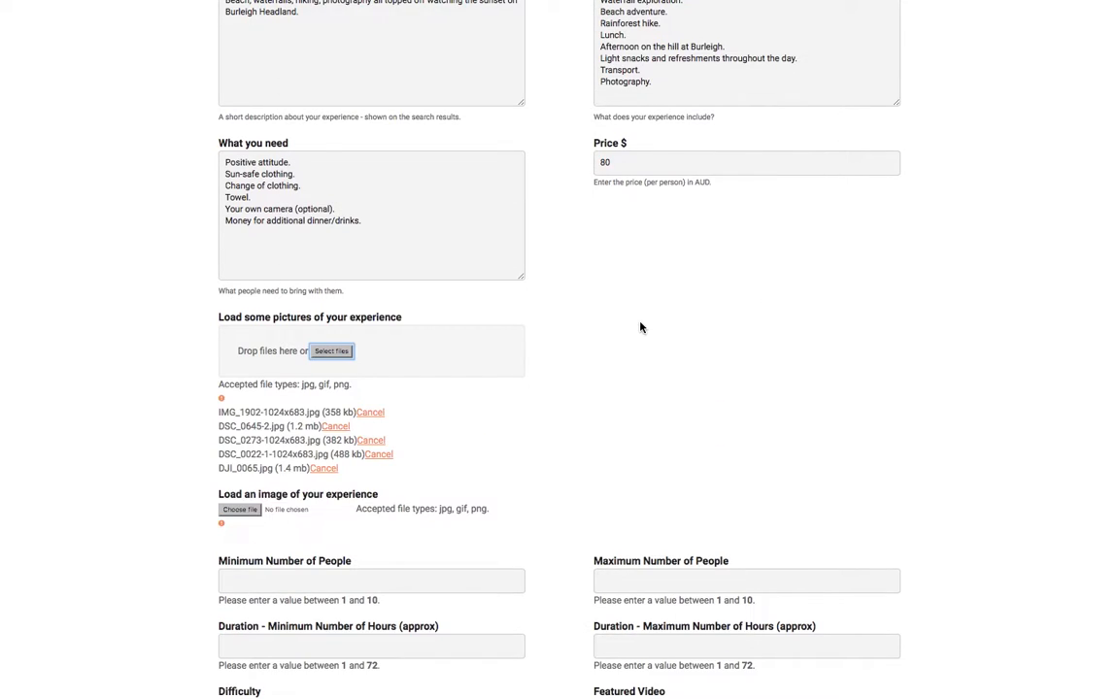
- Enter the group size as 1–4 people
scroll(450, 461, down, 3)
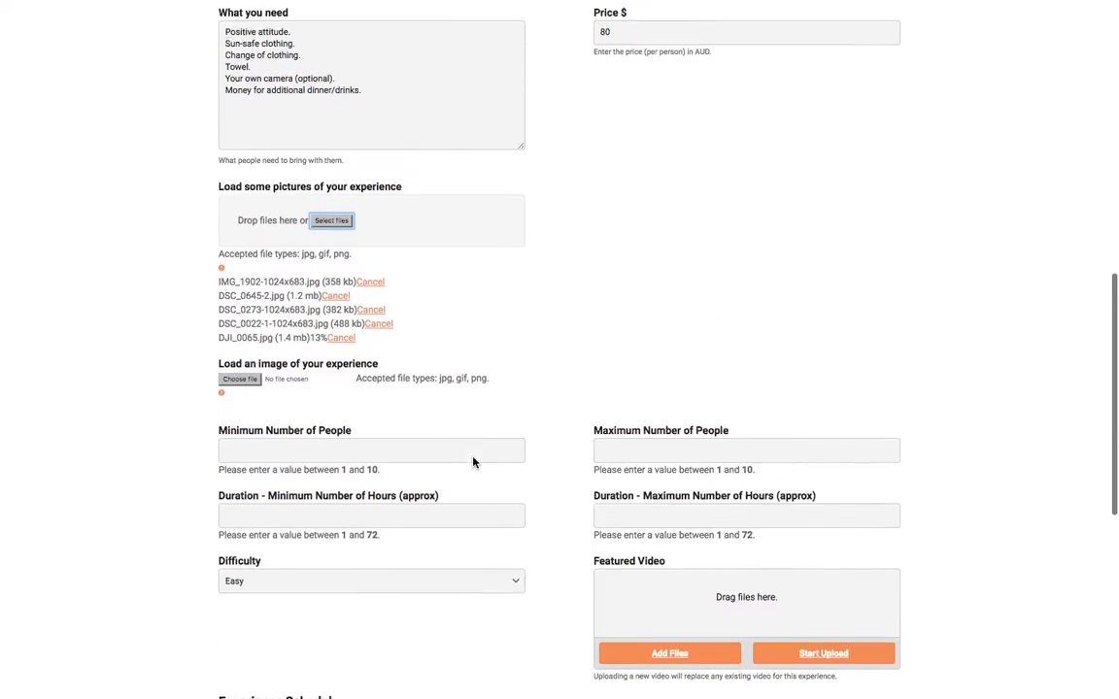
click(332, 439)
text(2)
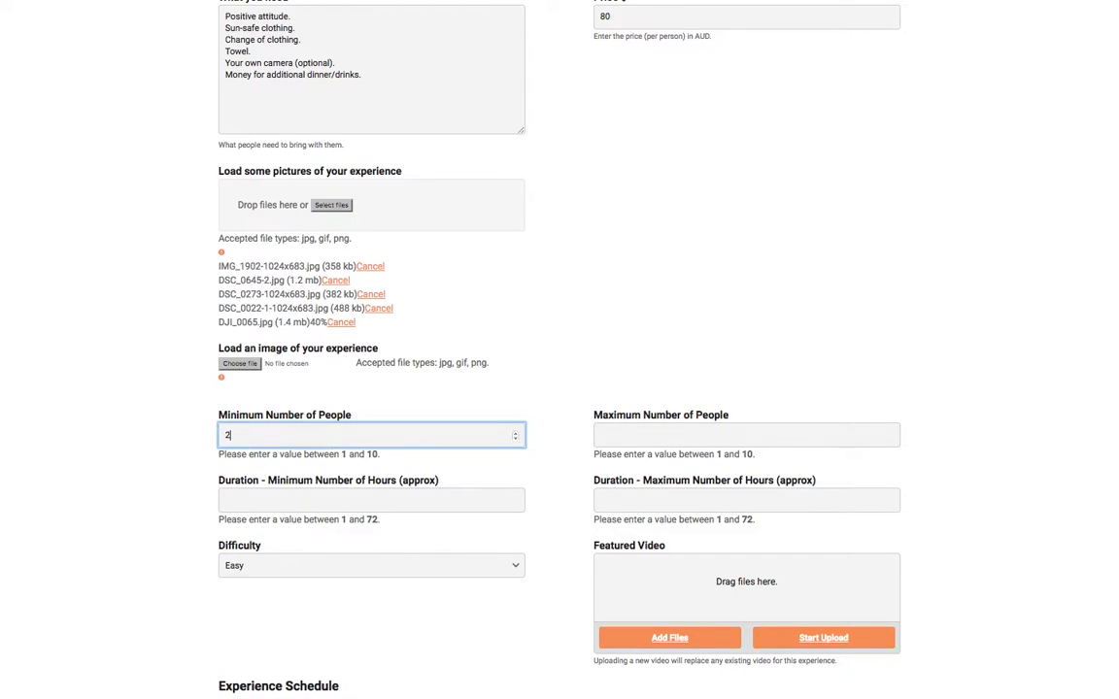
text(1)
click(679, 442)
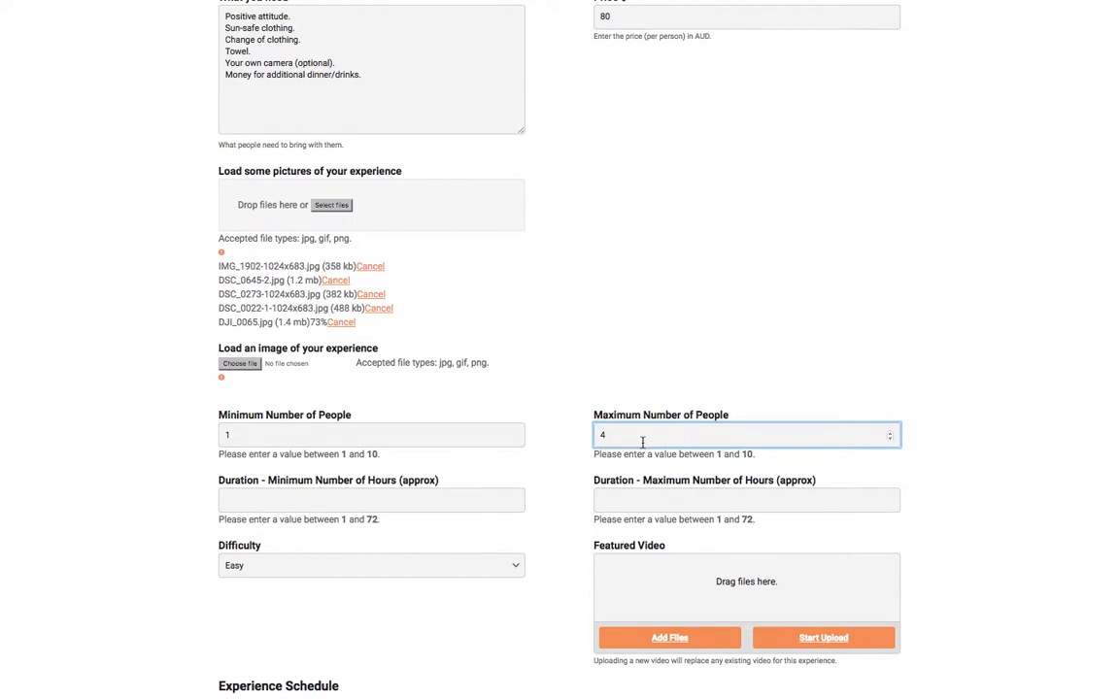
- Set the duration to 5 minimum and 6 maximum hours
scroll(507, 491, down, 2)
click(494, 408)
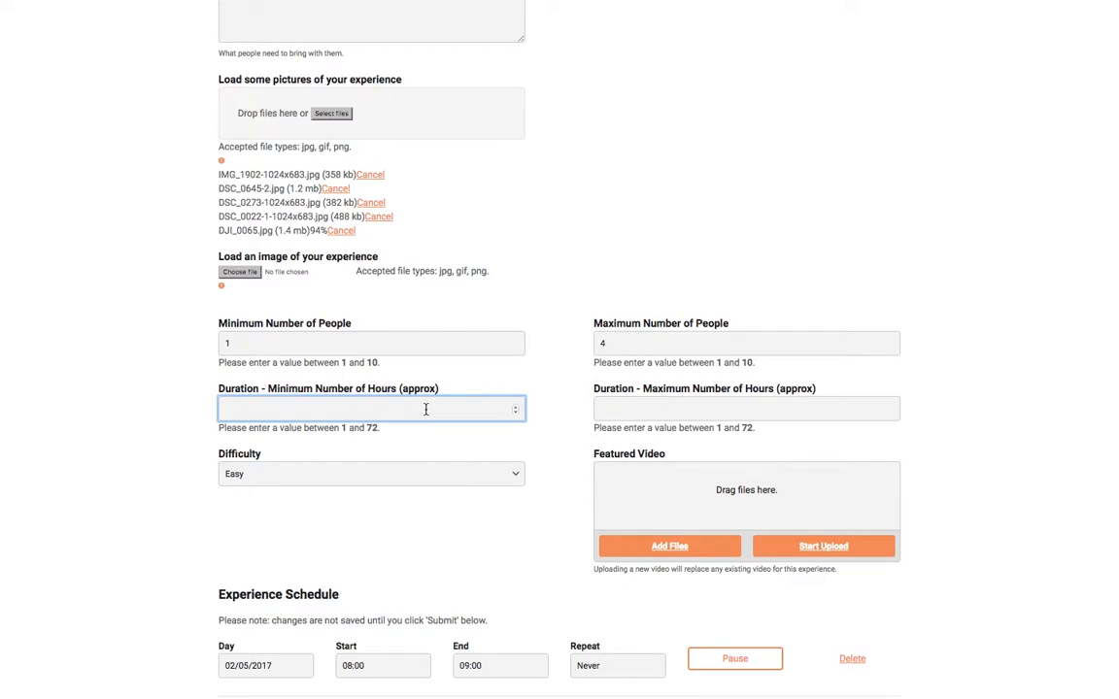
click(654, 406)
text(6)
scroll(544, 491, down, 5)
scroll(519, 483, down, 1)
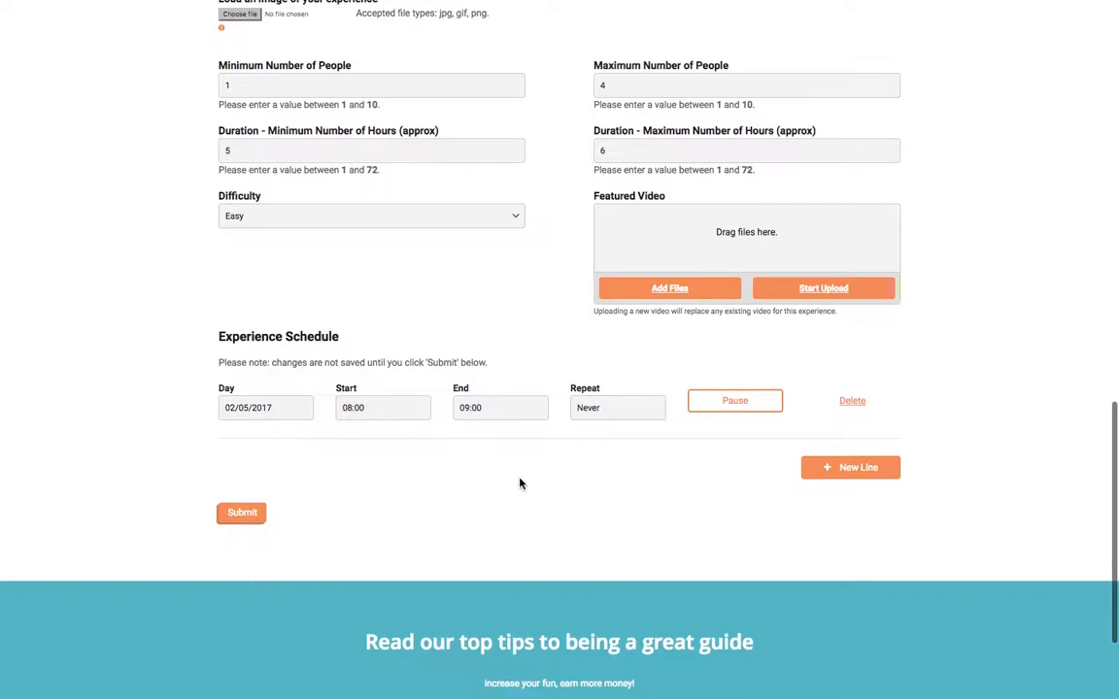
- Add a second schedule line and date the first two sessions 6 May and 7 May
click(849, 467)
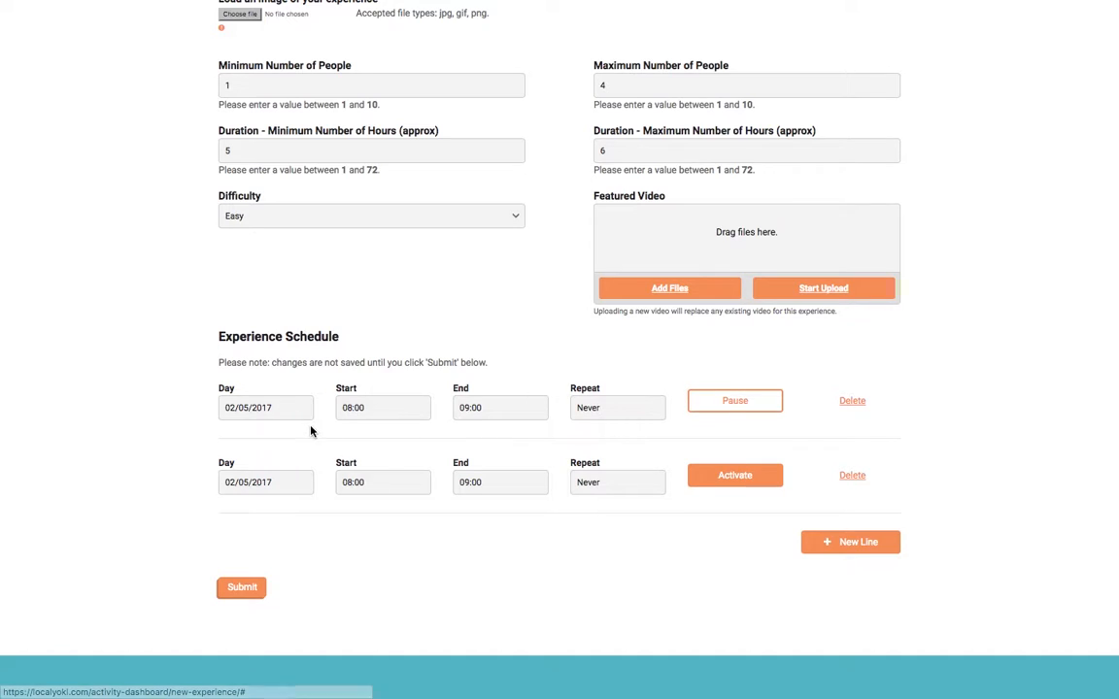
click(287, 406)
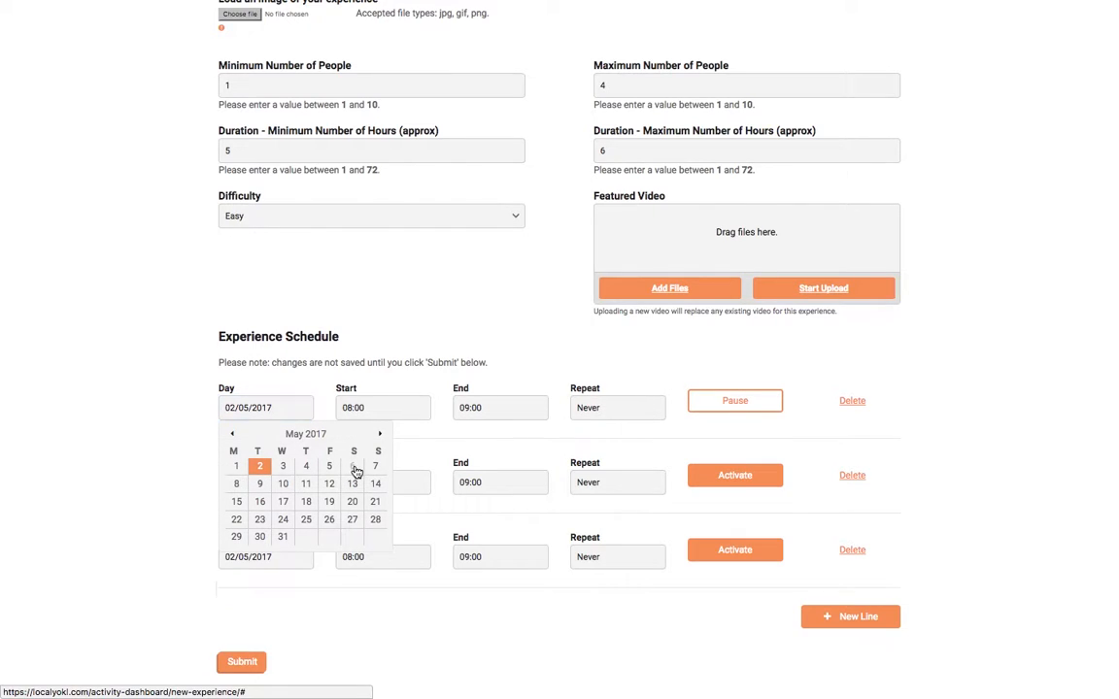
click(352, 466)
right_click(279, 482)
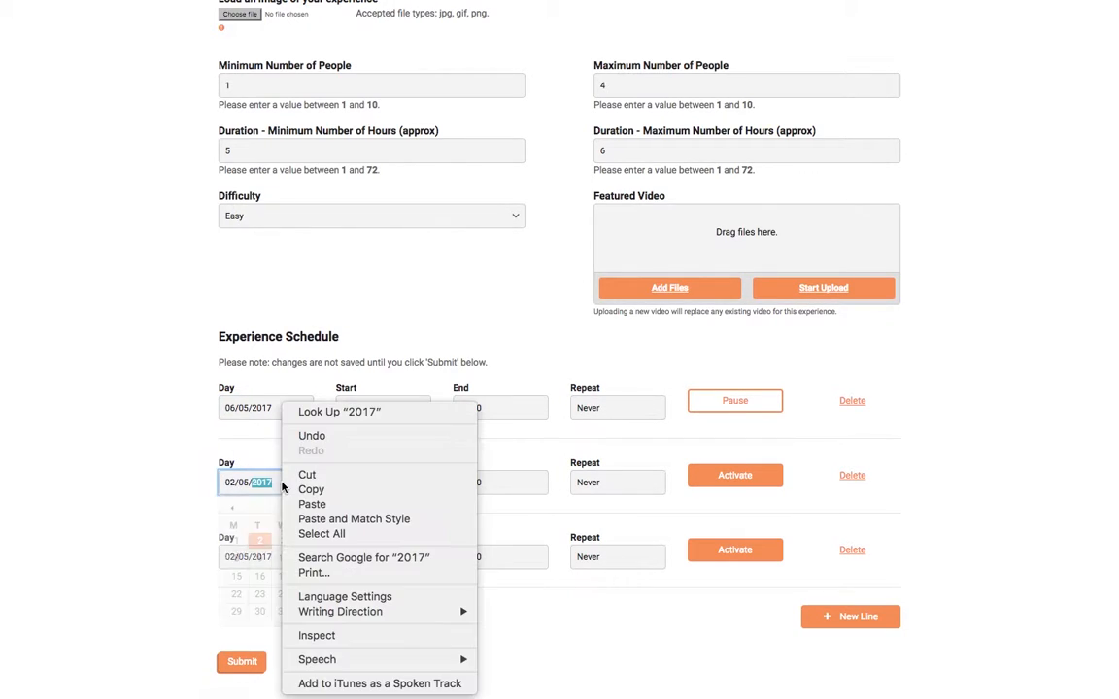
click(200, 482)
click(375, 541)
- Set both the 6 May and 7 May sessions to run 08:00–13:00
click(373, 410)
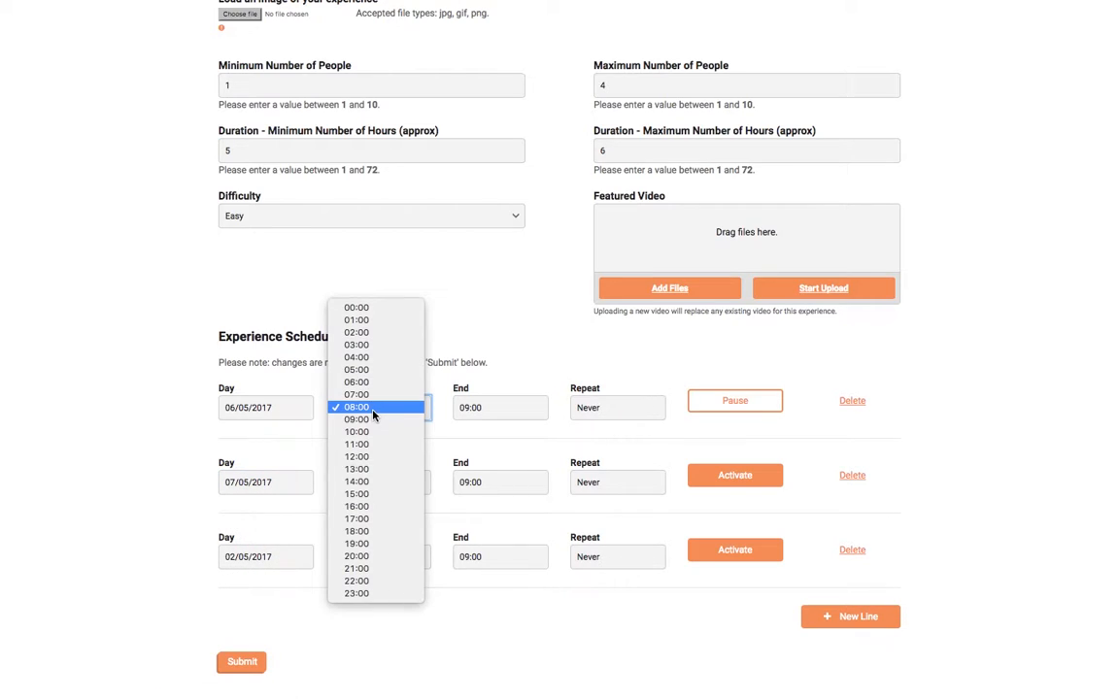
click(375, 411)
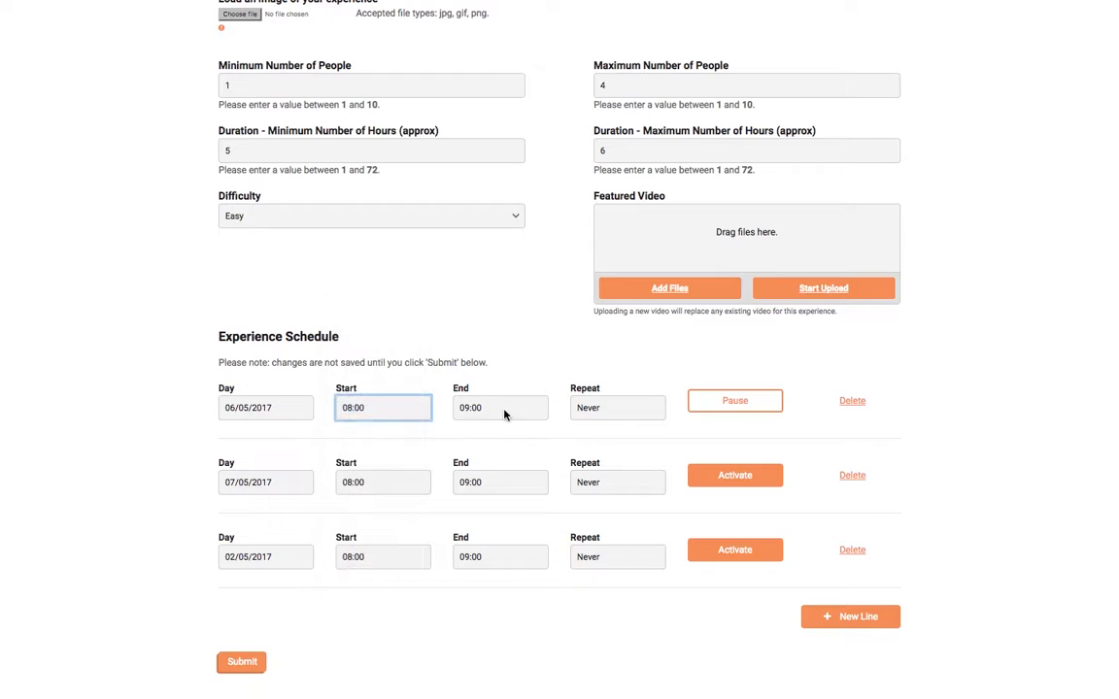
click(504, 414)
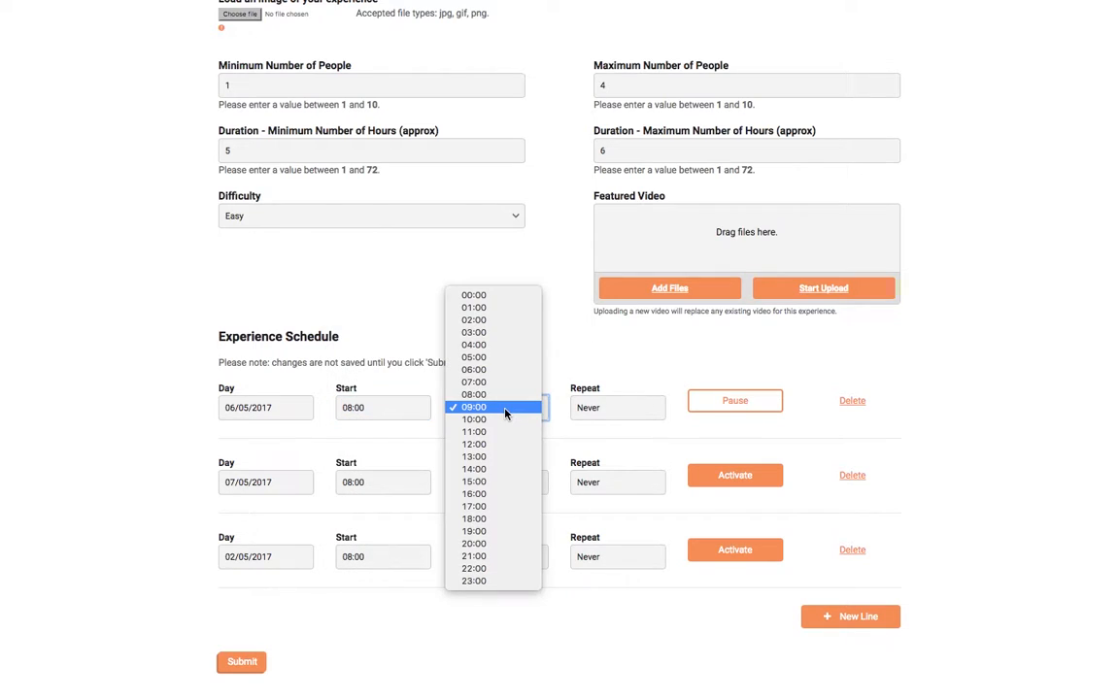
click(500, 467)
click(374, 478)
click(369, 480)
click(497, 482)
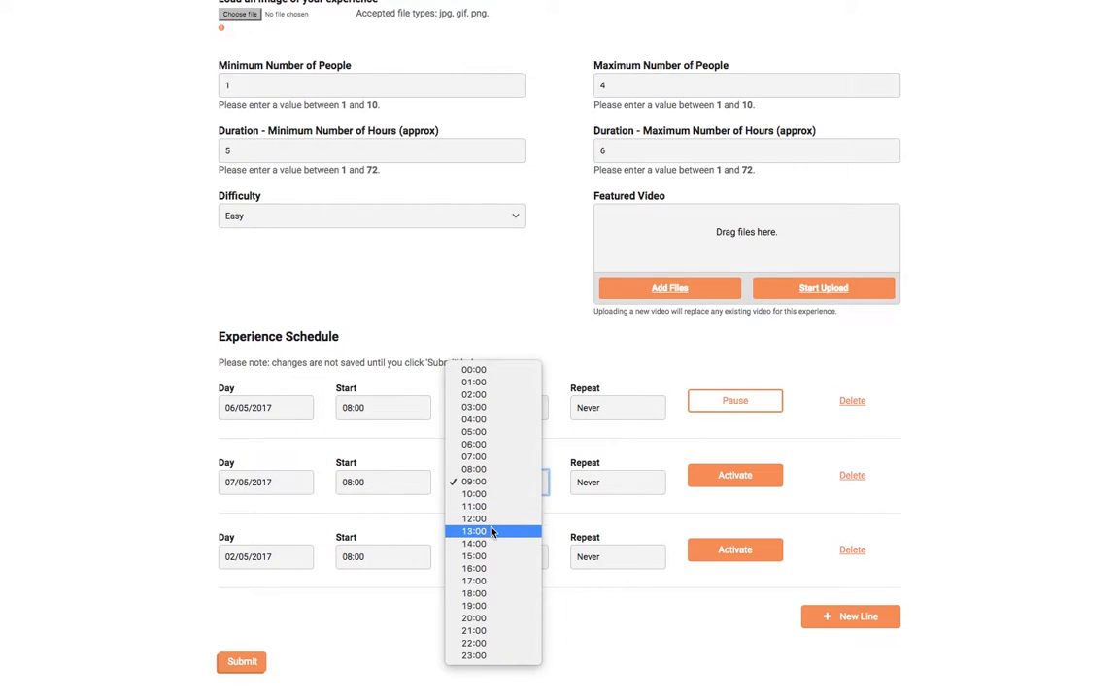
click(492, 531)
- Schedule the third session on 5 May from 15:00 to 16:00
scroll(485, 599, down, 1)
click(254, 488)
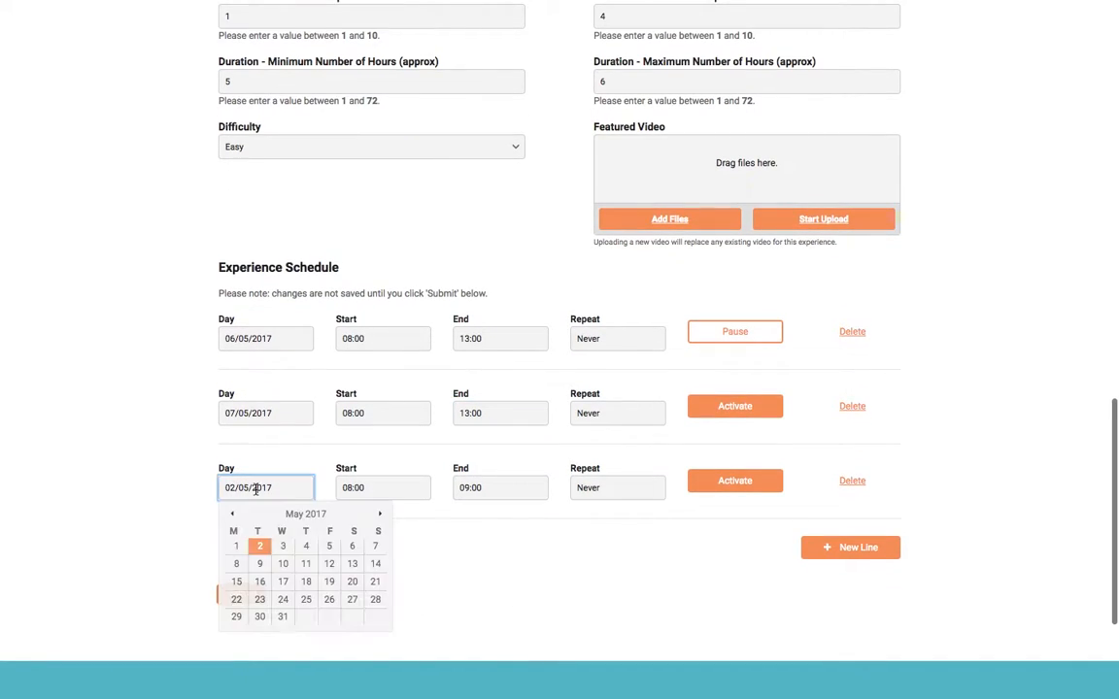
click(329, 546)
click(342, 488)
click(376, 569)
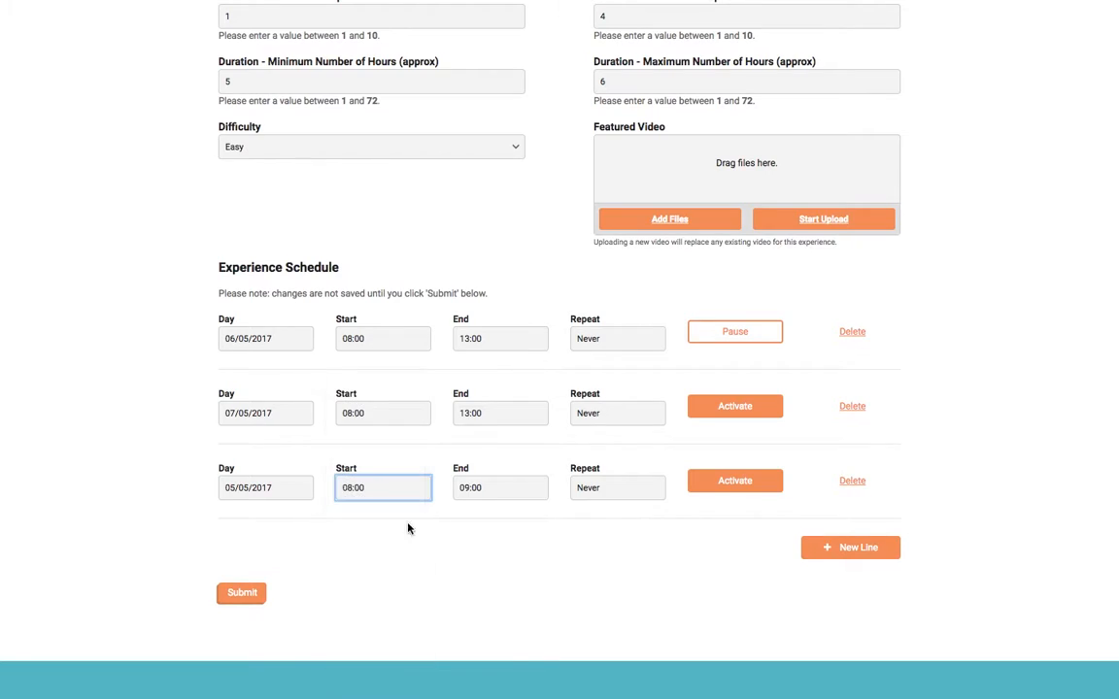
click(495, 487)
click(491, 572)
- Make all three sessions repeat Weekly and activate the second and third
click(602, 490)
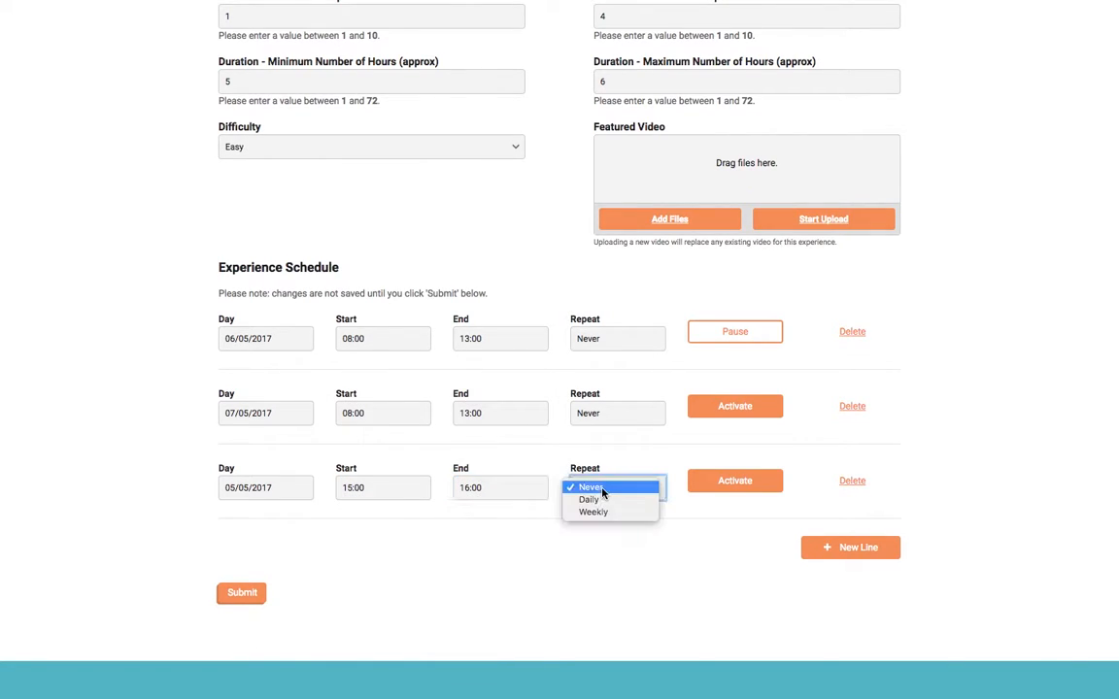
click(593, 512)
click(612, 413)
click(593, 438)
click(615, 335)
click(620, 366)
click(717, 405)
click(733, 479)
scroll(564, 572, up, 5)
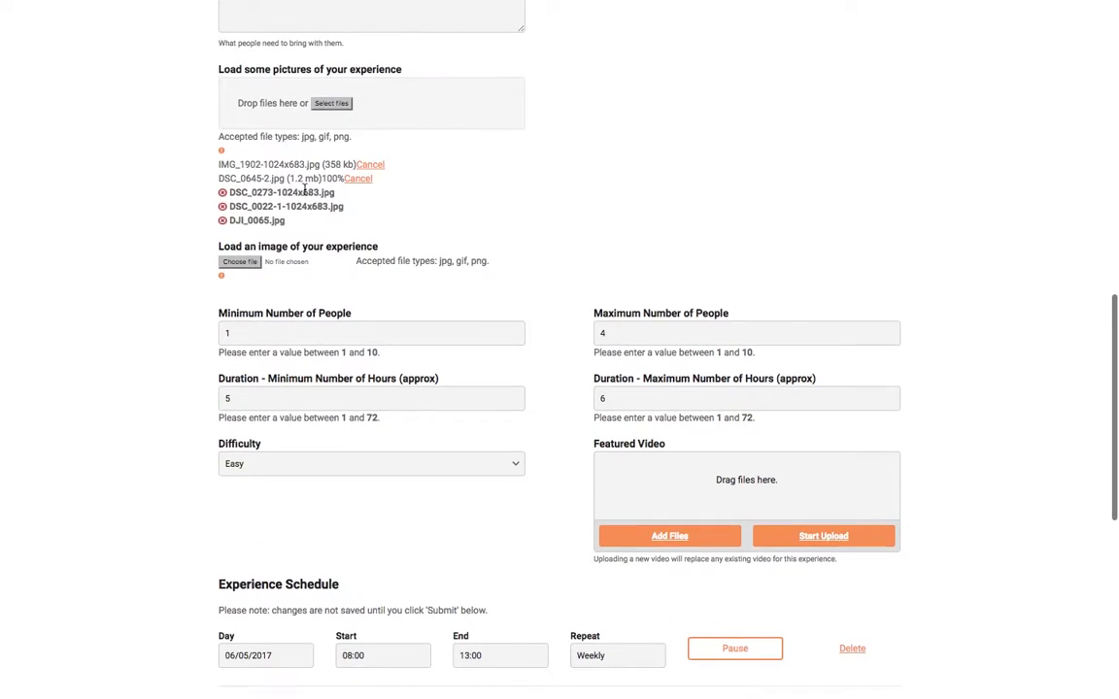
- Choose DSC_0022-1-1024x683.jpg from the Waterfall folder as the experience's main image
scroll(304, 191, up, 1)
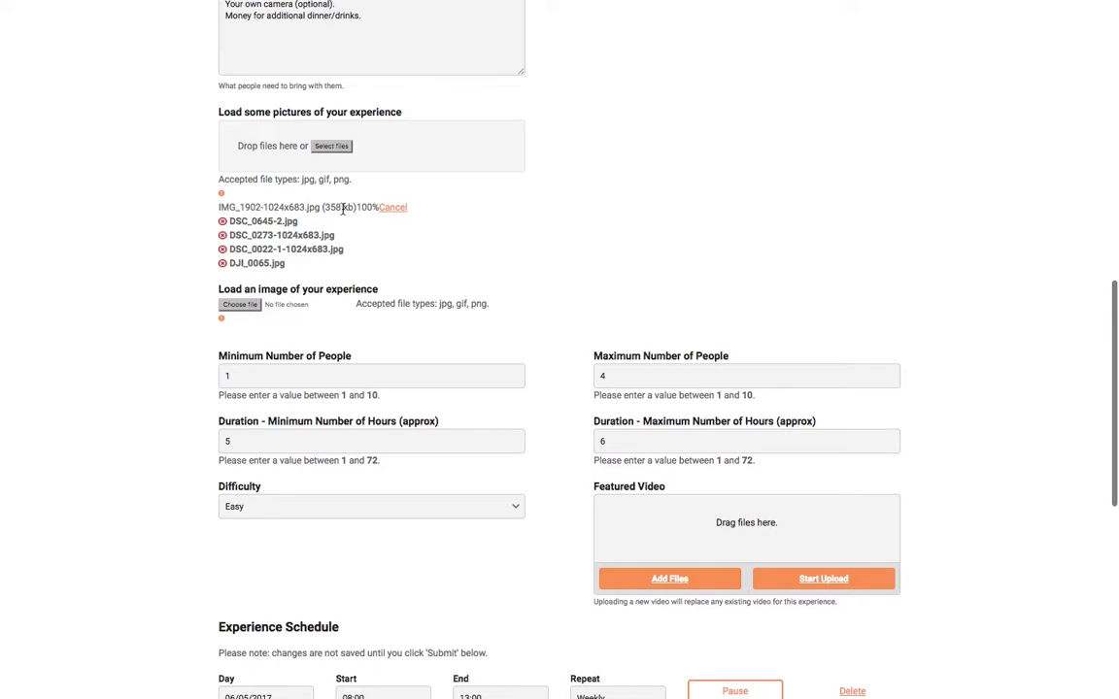
scroll(432, 227, up, 1)
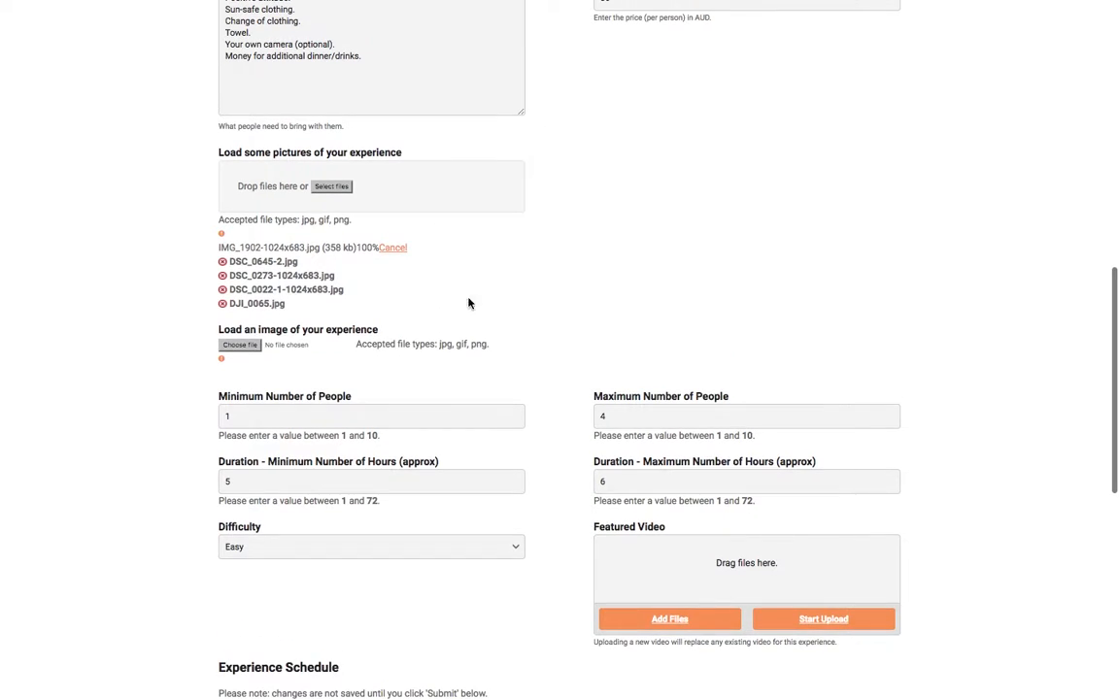
click(241, 346)
drag(219, 329, 387, 328)
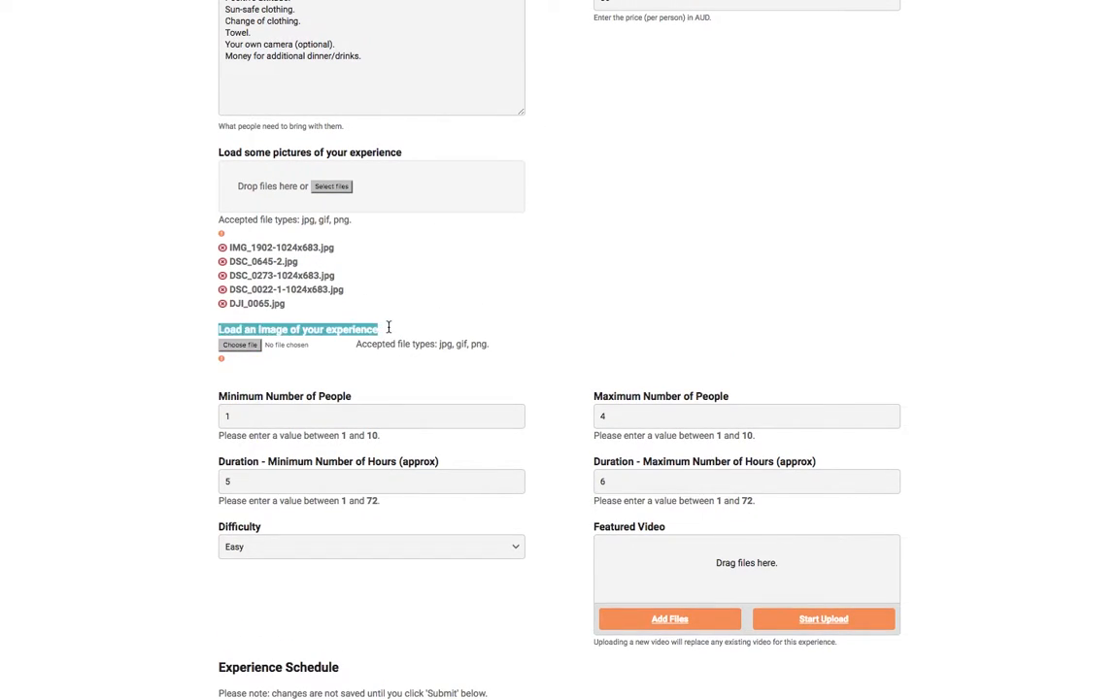
click(261, 358)
click(248, 346)
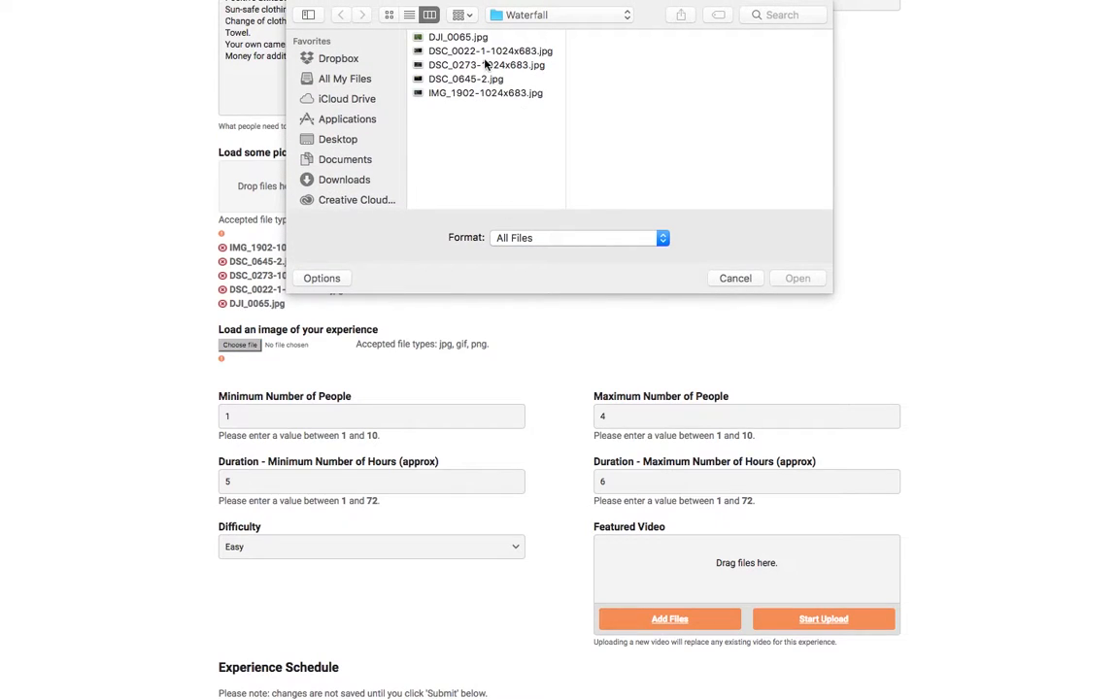
click(475, 51)
click(793, 282)
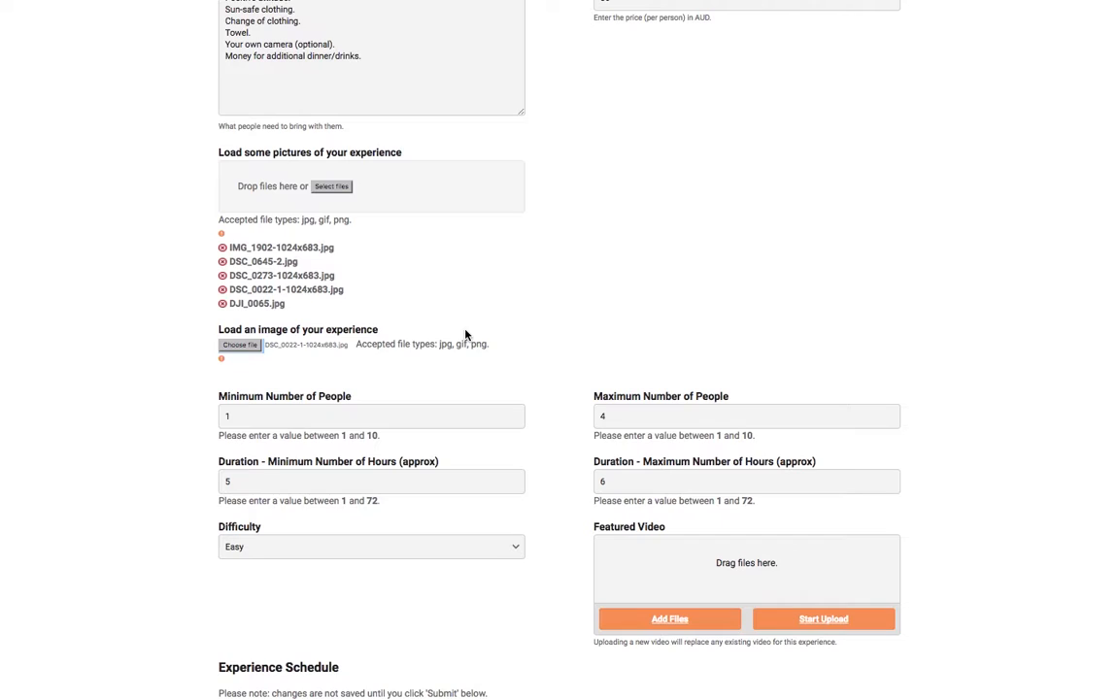
scroll(614, 329, down, 3)
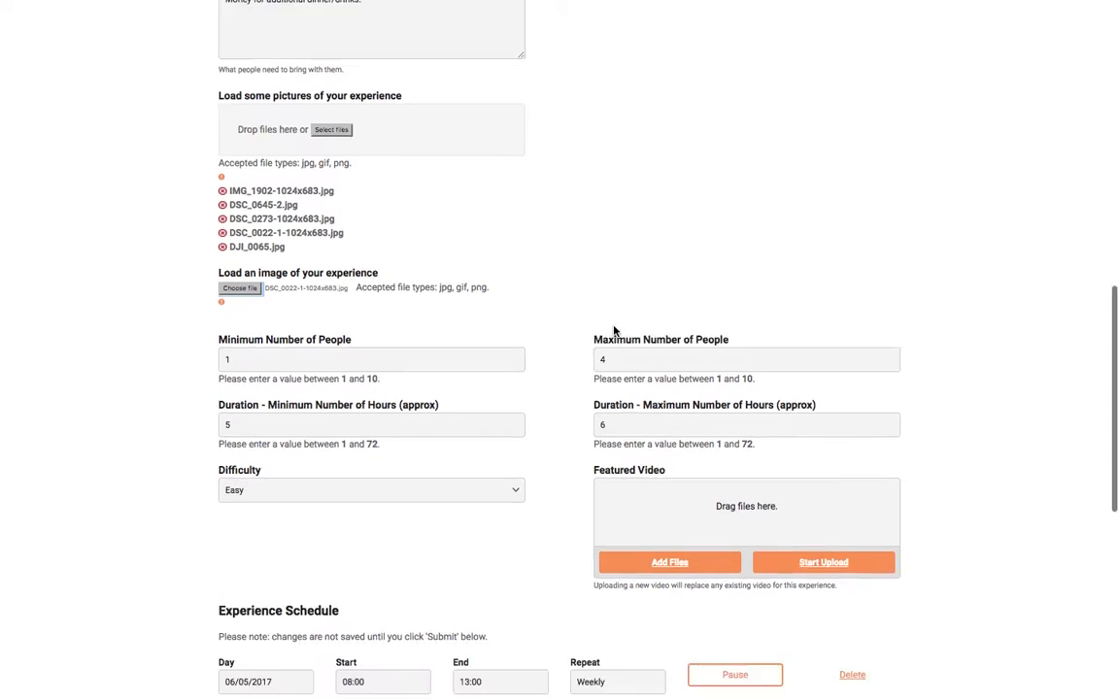
scroll(614, 330, up, 9)
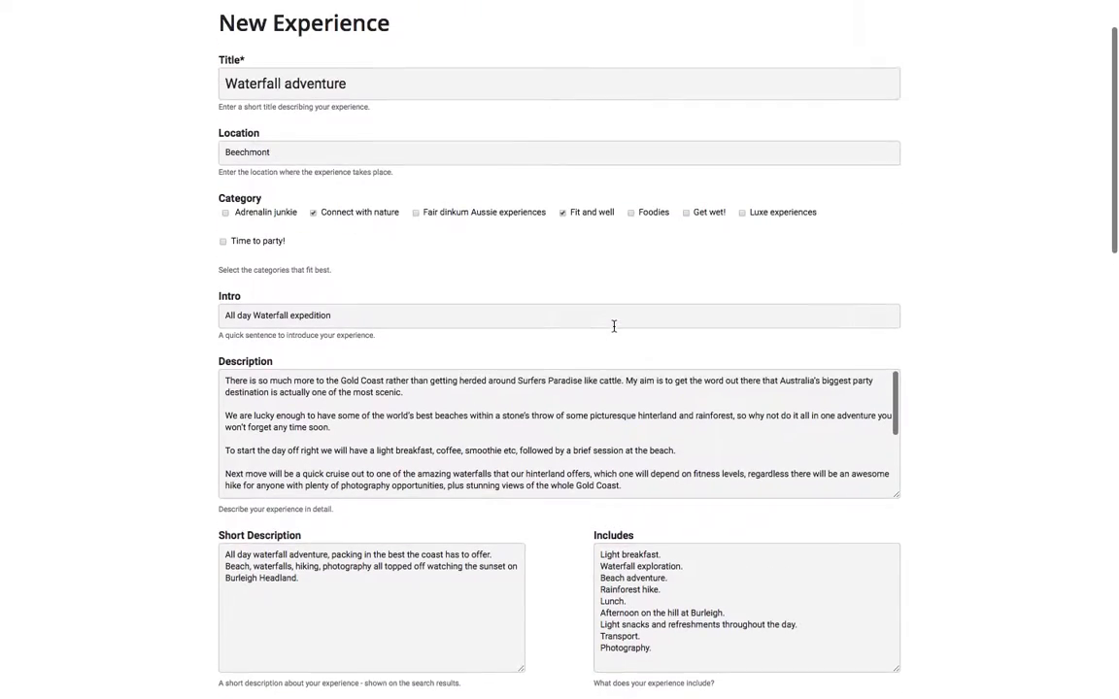
scroll(614, 330, down, 15)
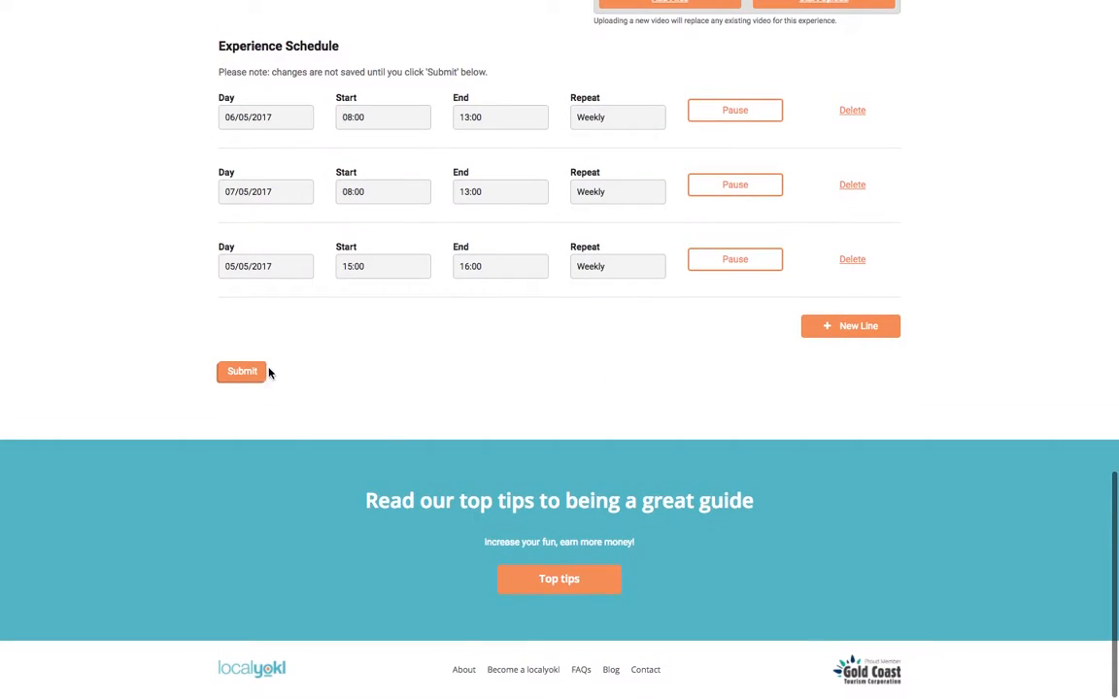
- Submit the Waterfall adventure experience and return to the host profile
click(255, 378)
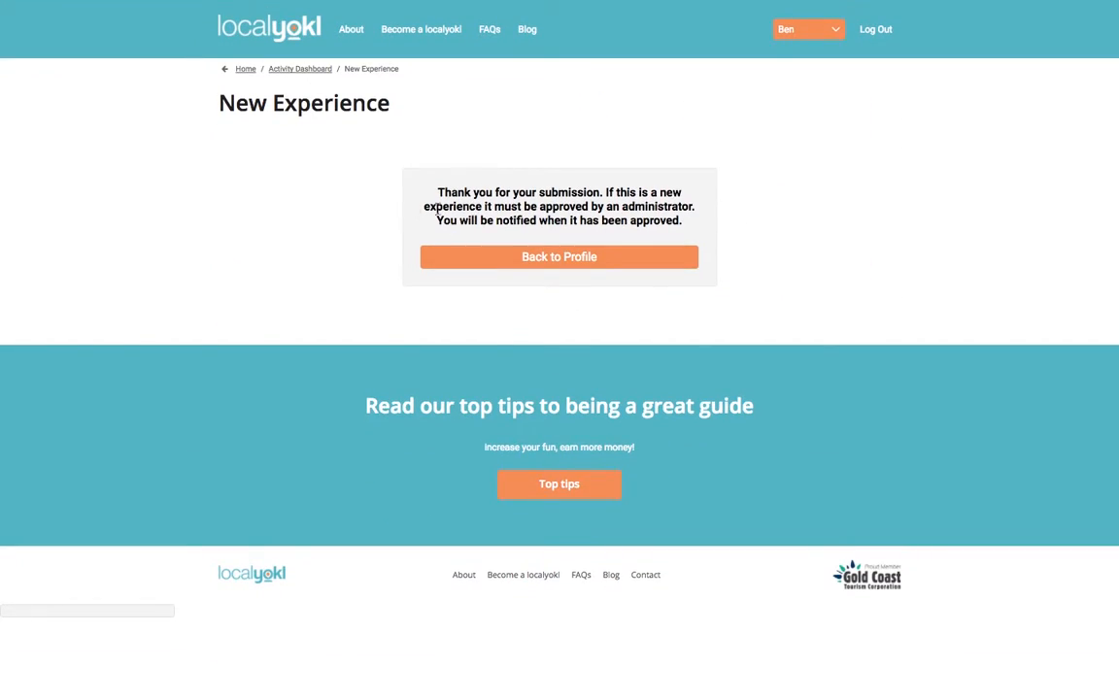
click(616, 254)
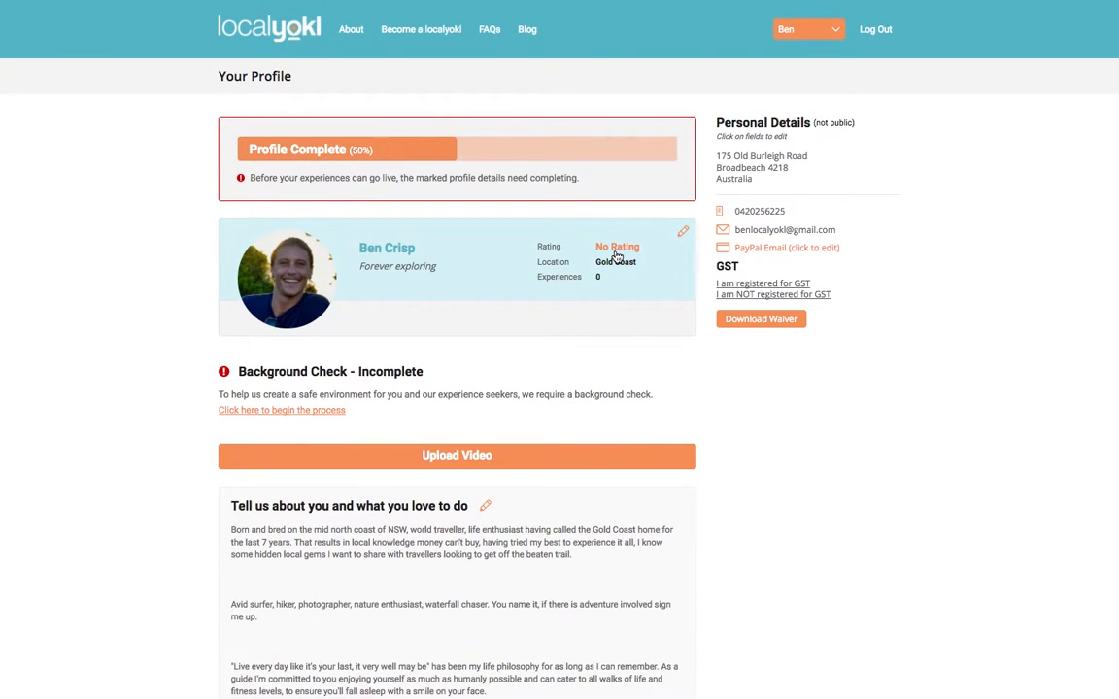
scroll(716, 406, down, 5)
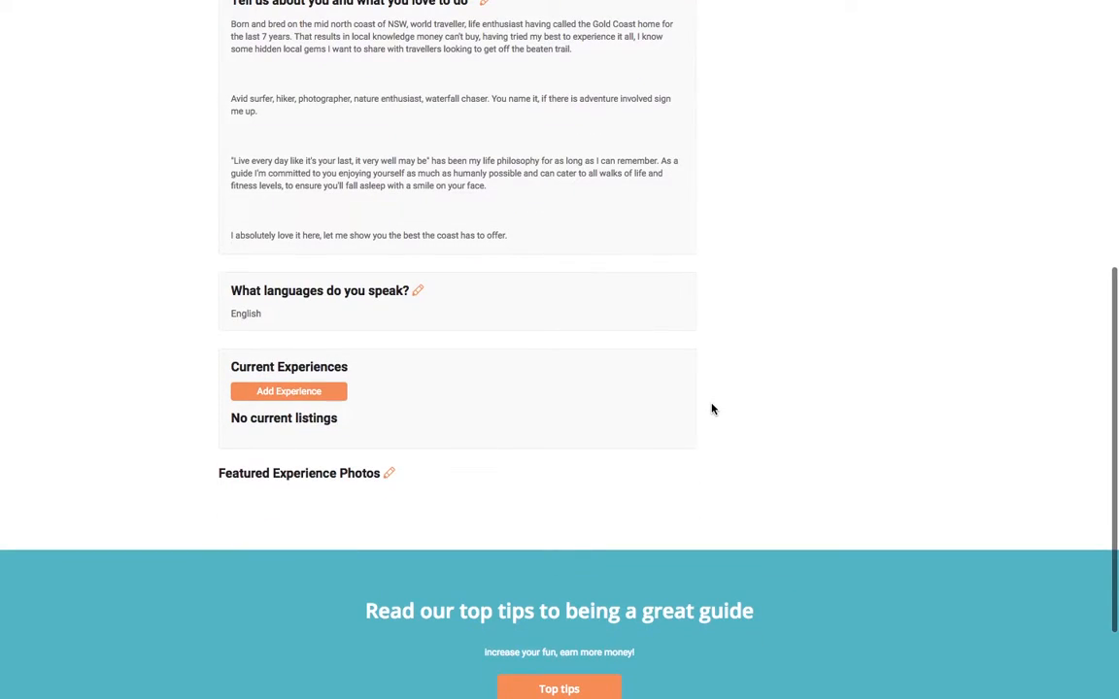
scroll(712, 409, up, 5)
- Go to the Activity Dashboard, where the experience appears under Inactive Experiences
click(806, 29)
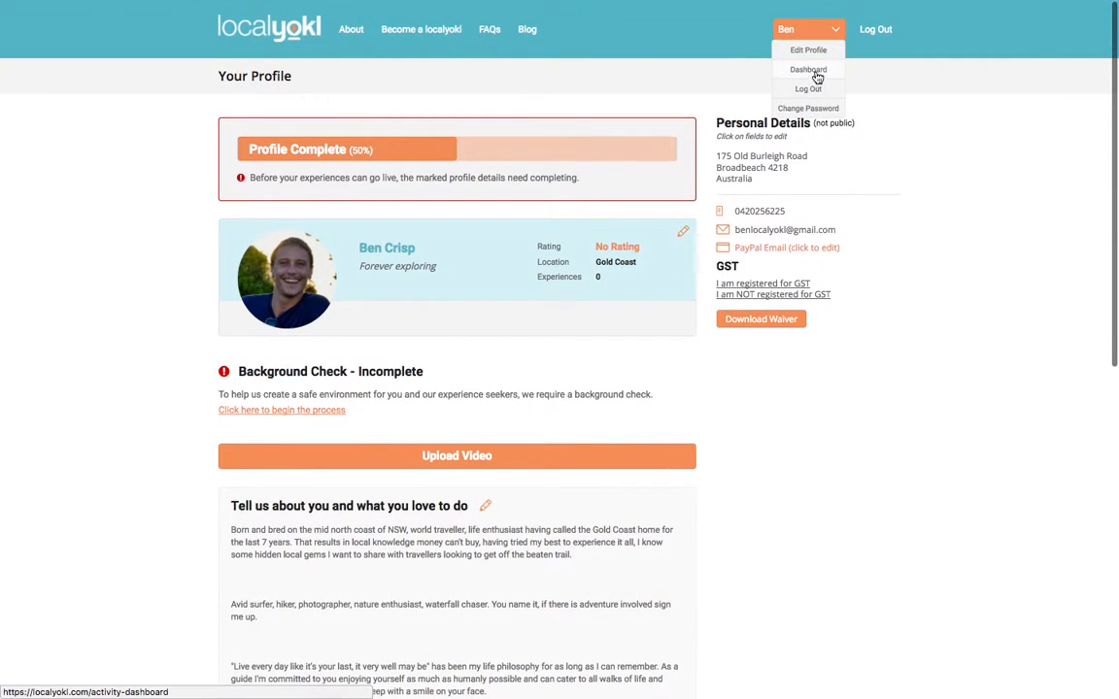
click(809, 70)
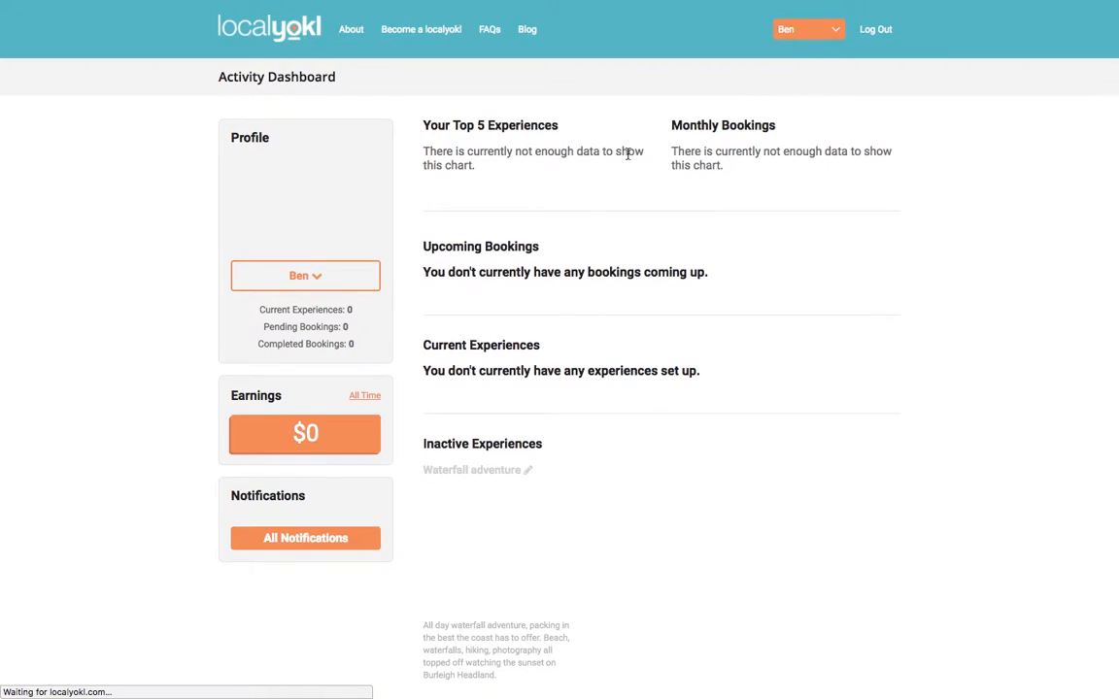
scroll(644, 372, down, 3)
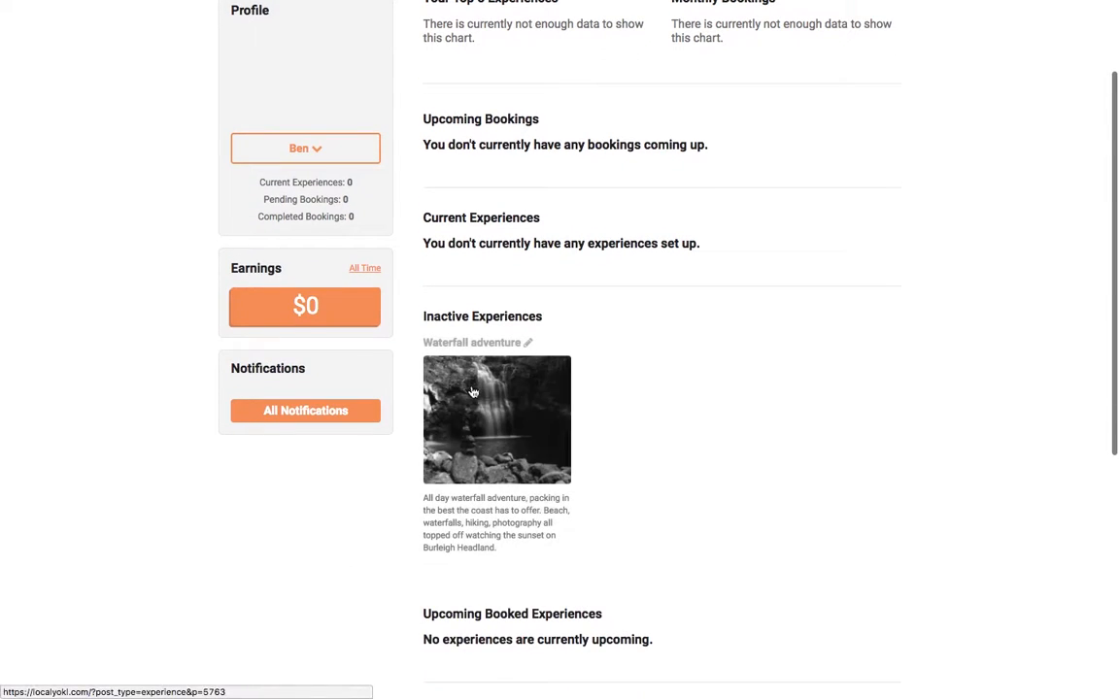
scroll(491, 391, up, 1)
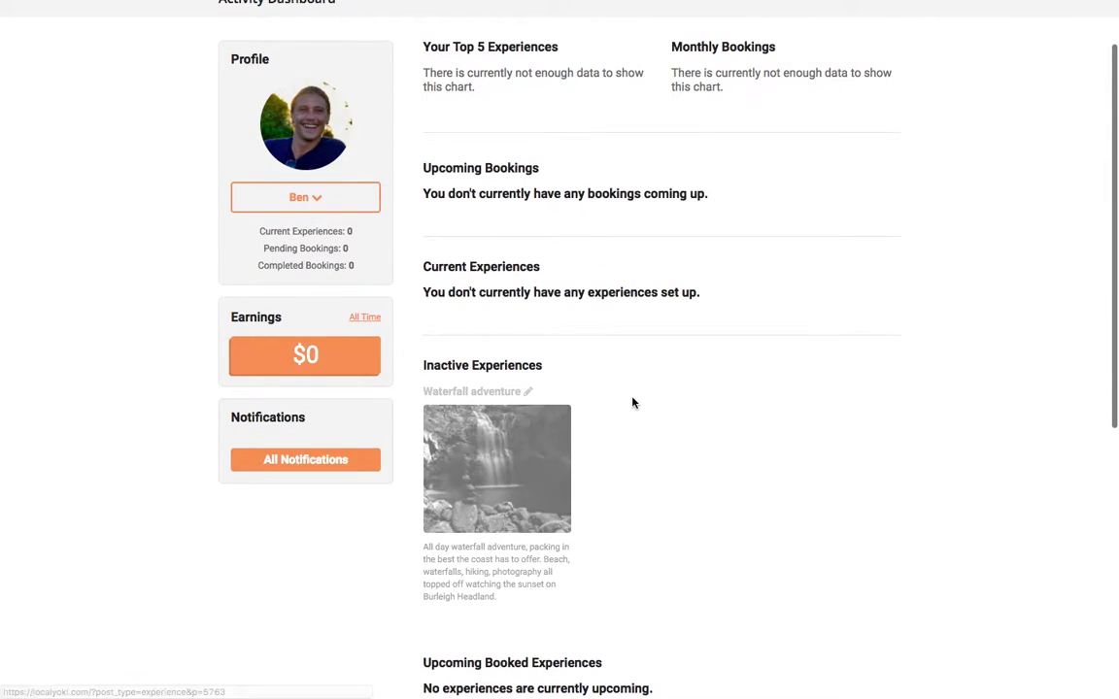
scroll(632, 402, up, 2)
- Save the host's Gmail address as the PayPal email in the profile's Personal Details
mouse_move(802, 29)
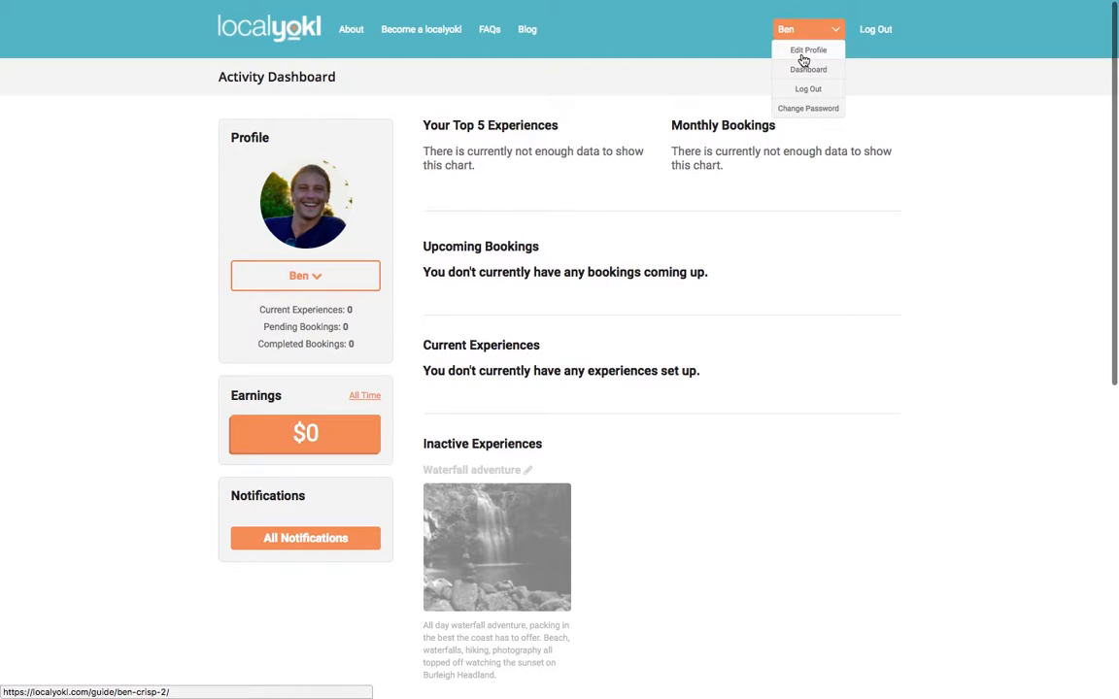
click(803, 55)
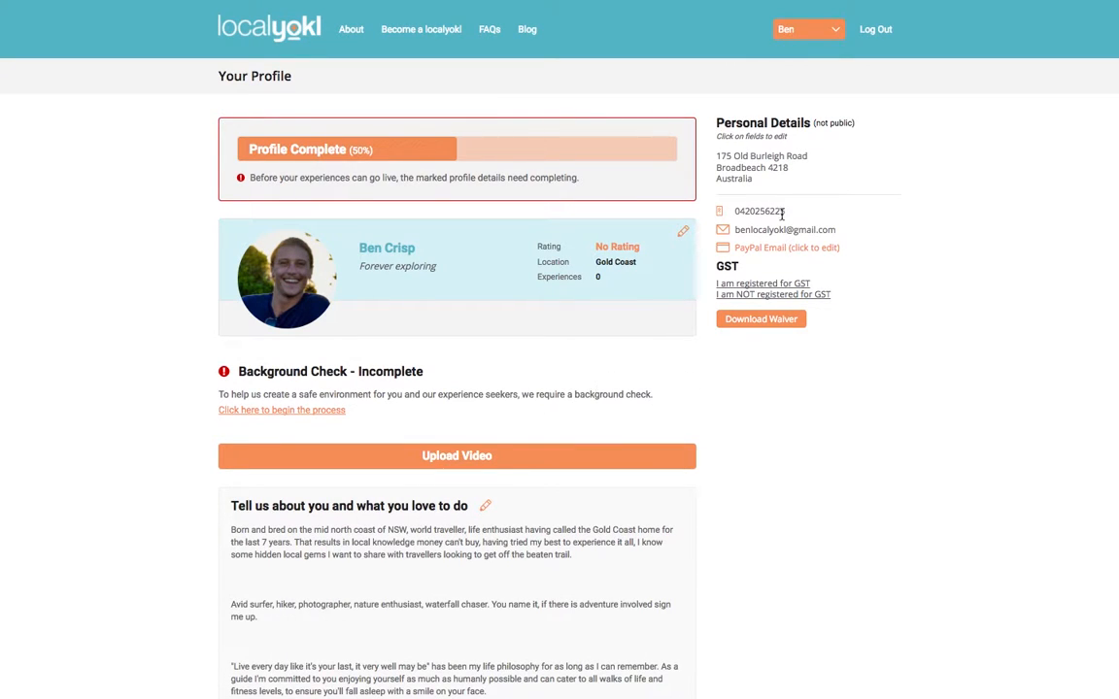
click(784, 248)
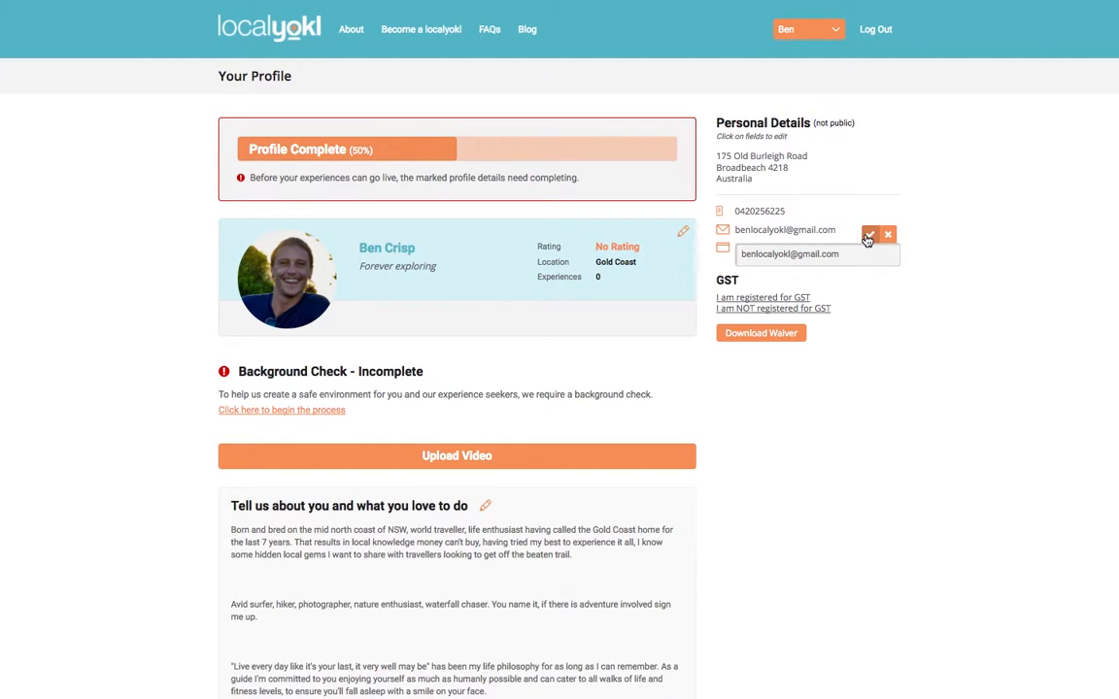
click(867, 237)
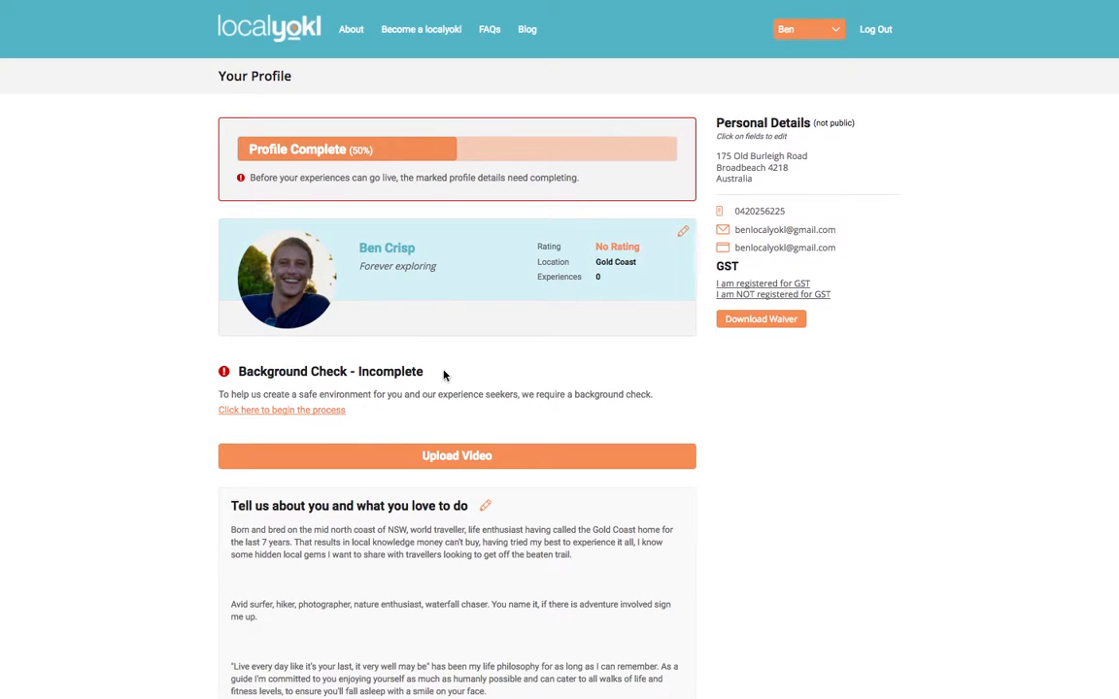
- Begin the background check, follow the fit2work link, and choose 'Register a new account'
click(313, 412)
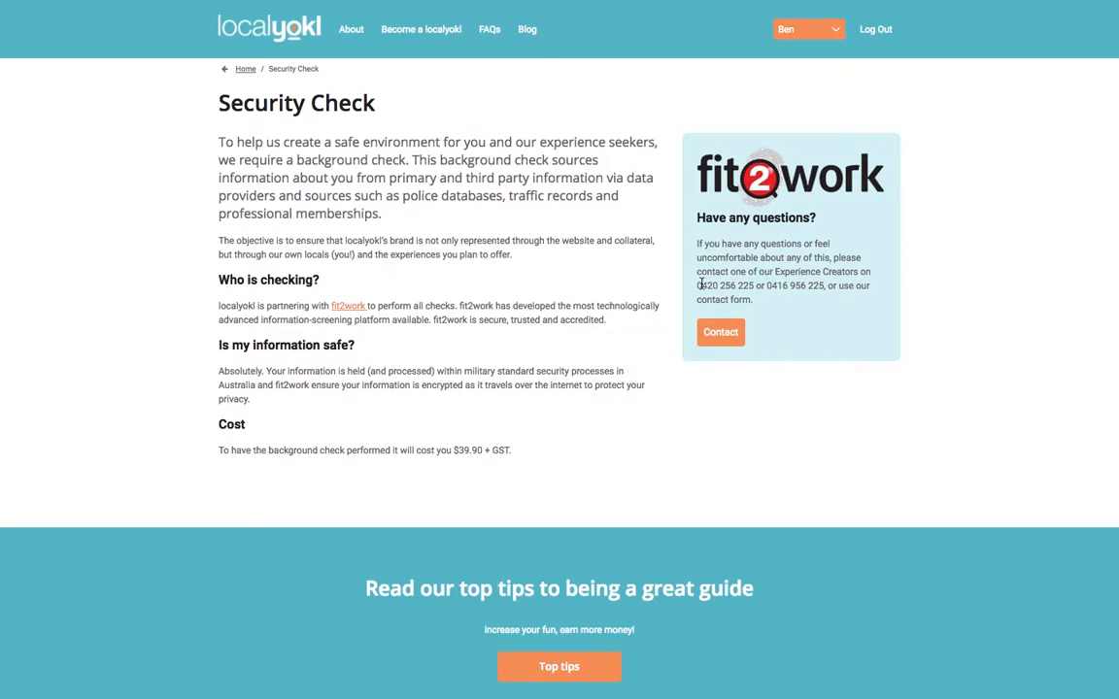
drag(697, 284, 868, 285)
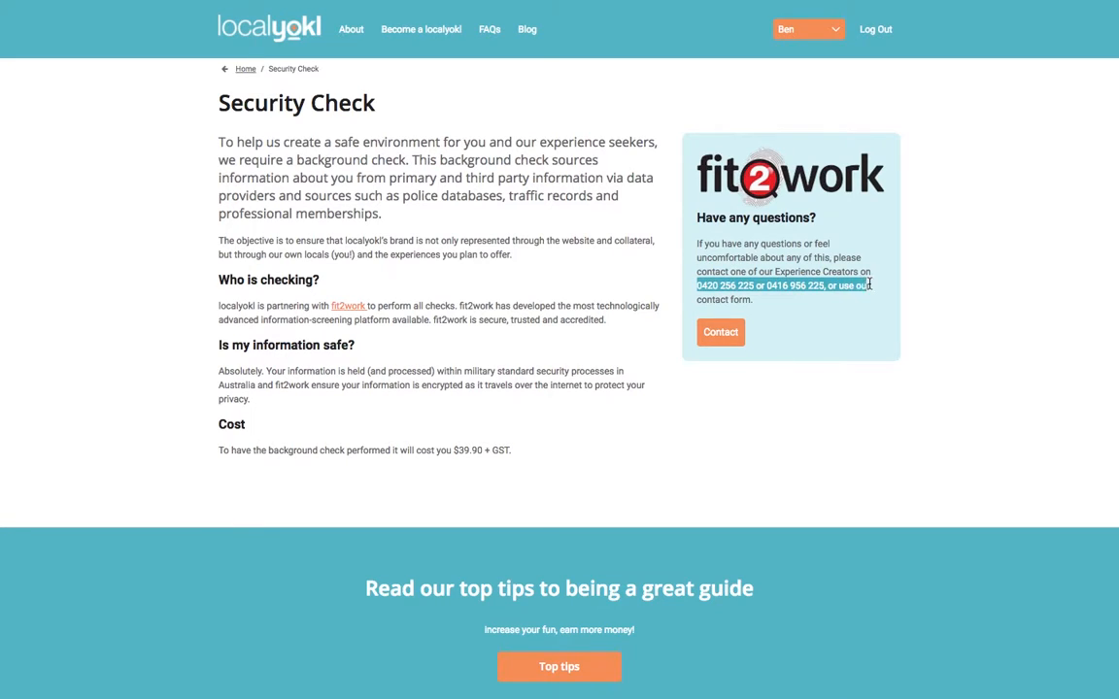
drag(700, 272, 864, 287)
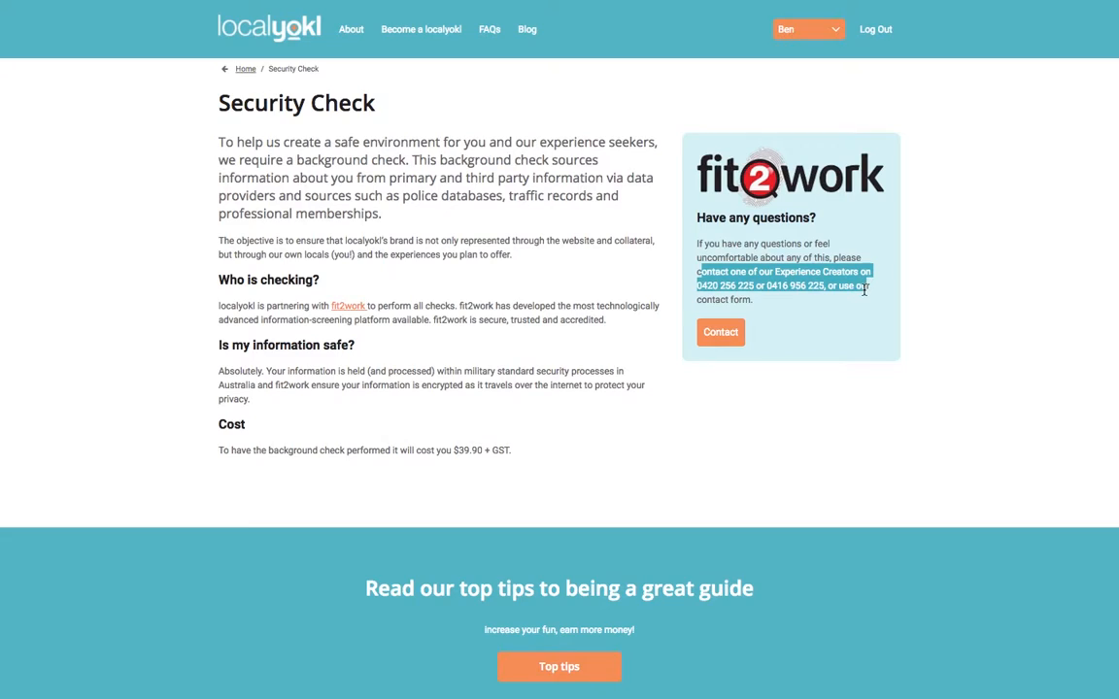
click(616, 294)
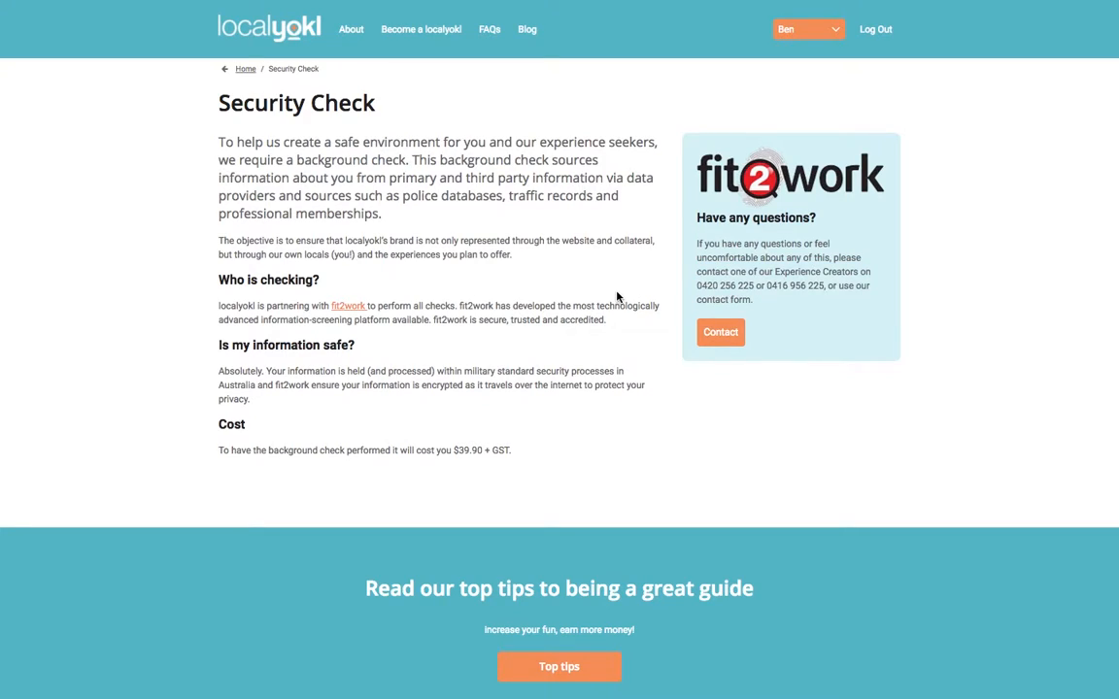
click(356, 309)
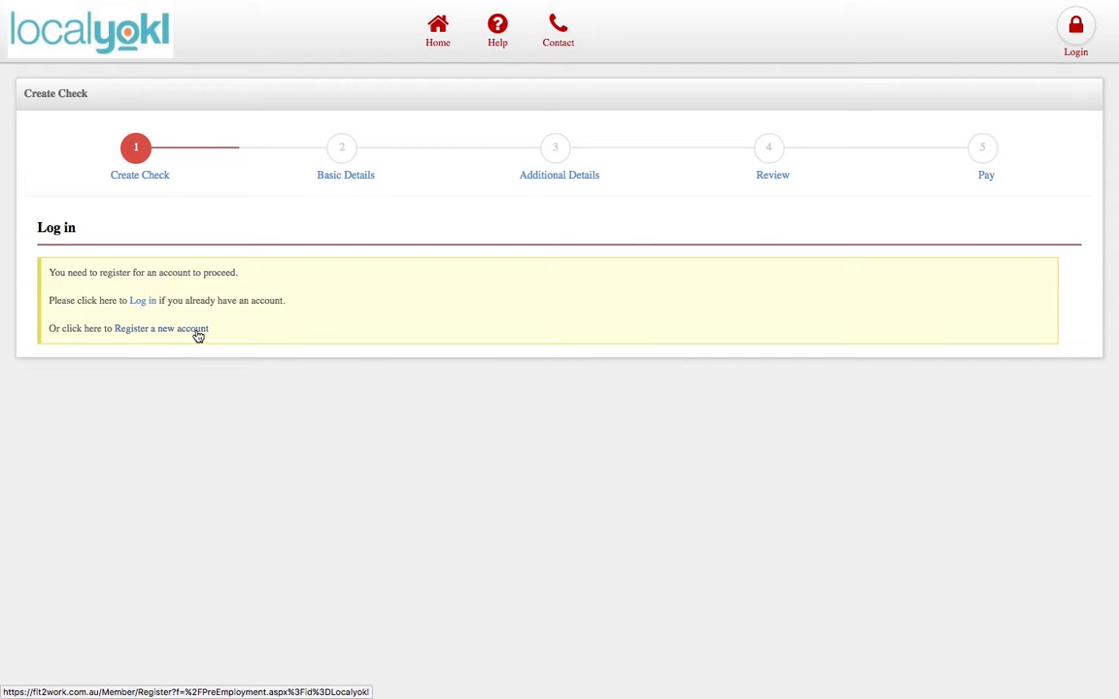
click(198, 329)
- Fill in the given name, family name and email address on the registration form
click(245, 172)
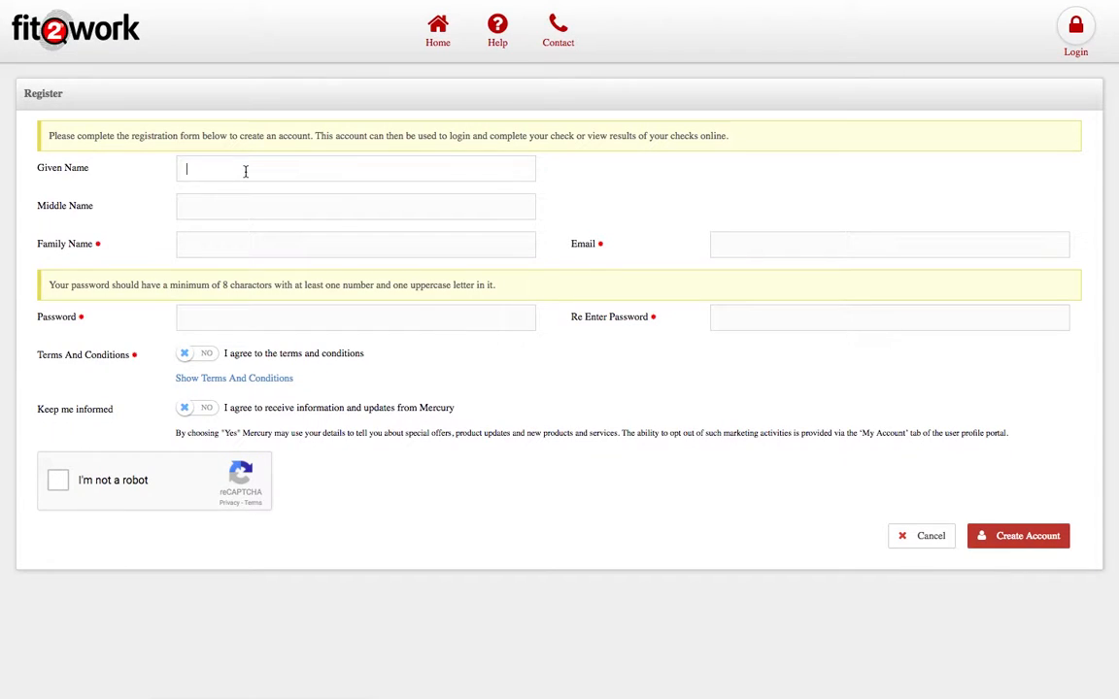
text(Ben)
key(Tab)
key(Tab)
text(local)
key(Down)
key(Return)
key(Tab)
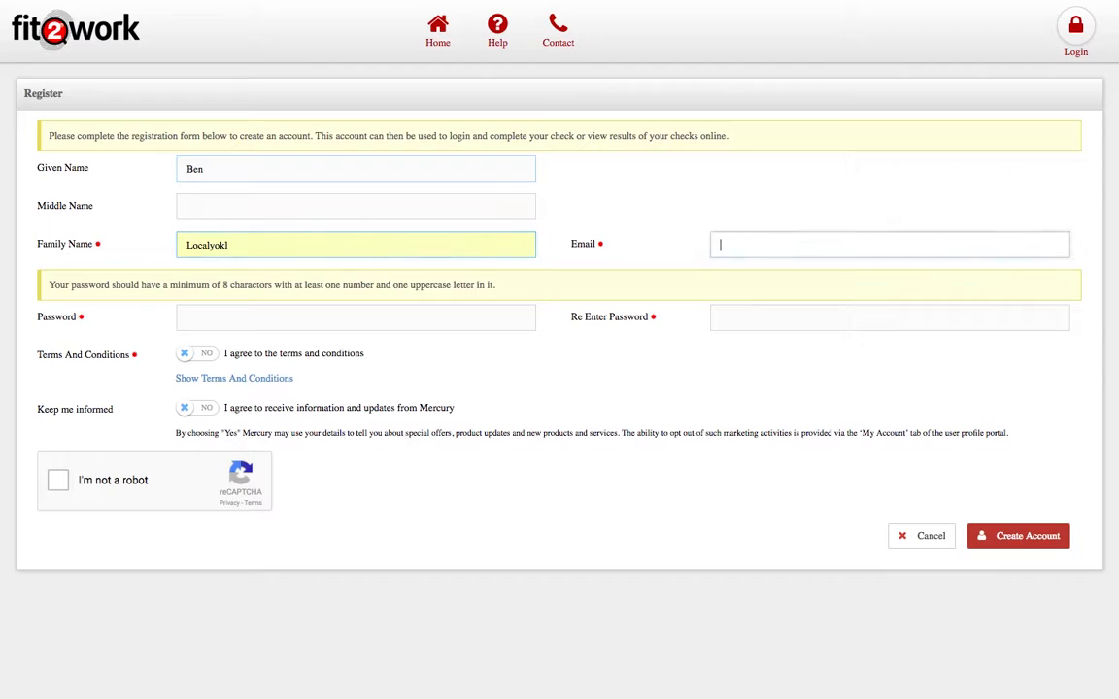
text(ben)
key(Down)
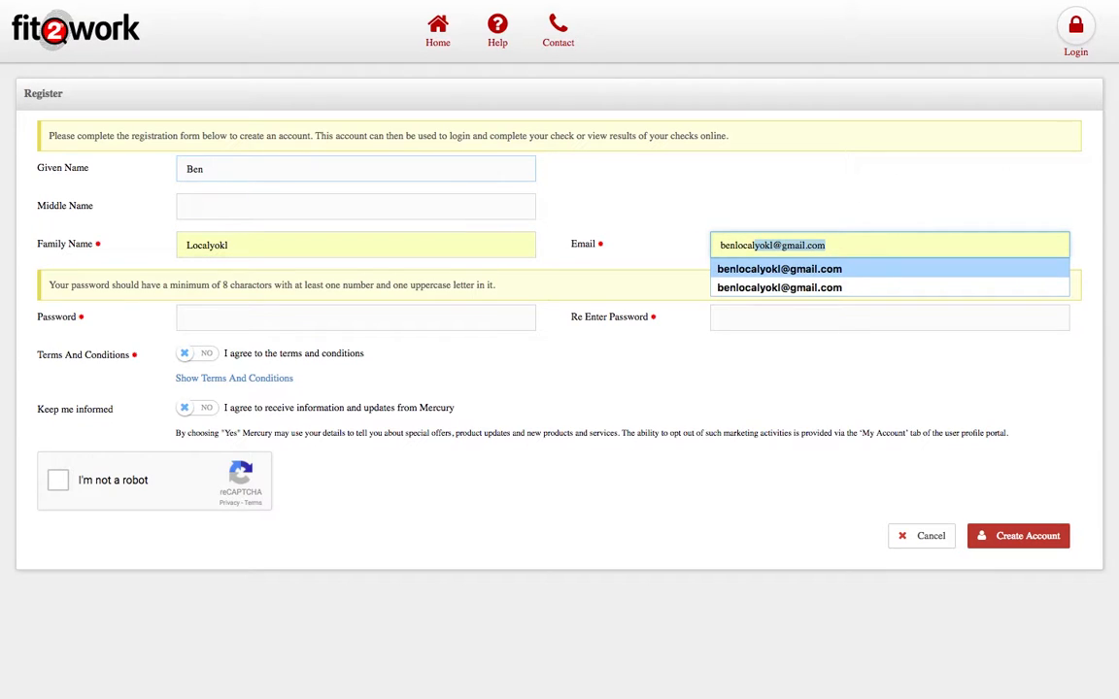
key(Return)
- Enter the account password in both password fields
click(295, 326)
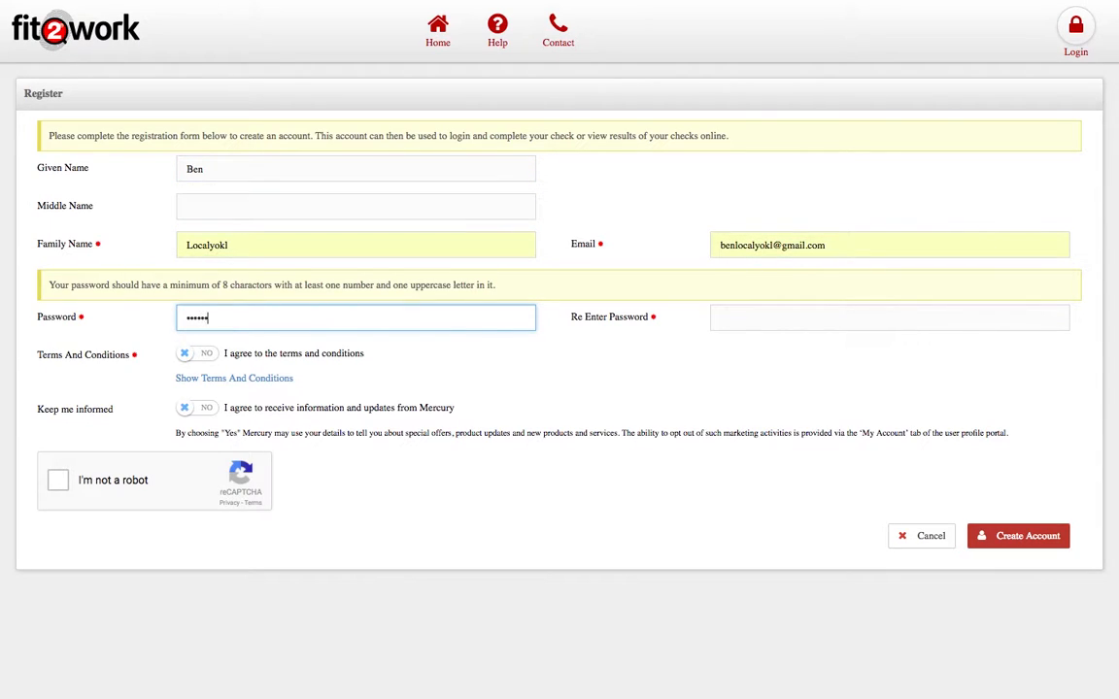
key(Tab)
text(P)
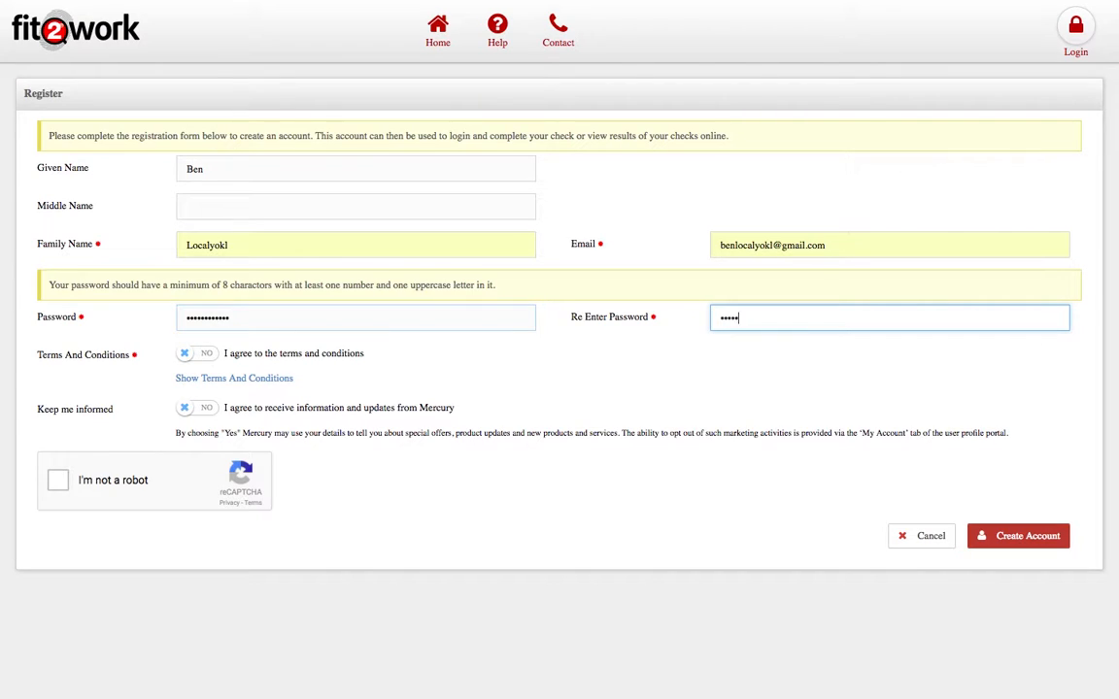
drag(222, 286, 502, 283)
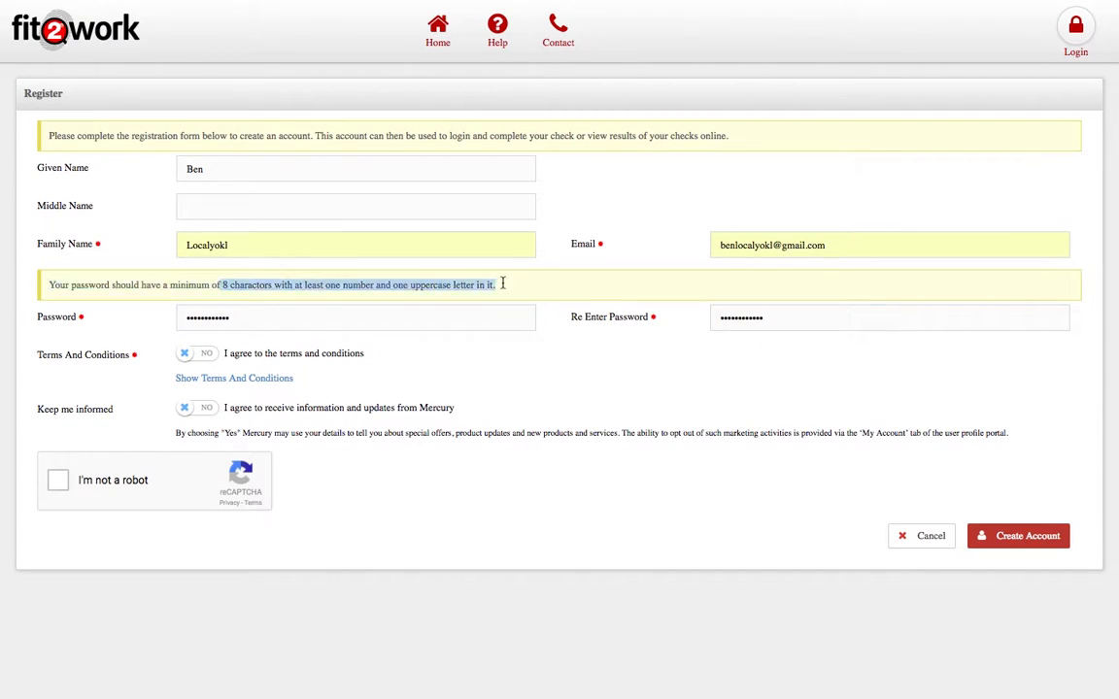
click(502, 283)
right_click(185, 350)
click(162, 350)
- Accept the terms, solve the mountain-image reCAPTCHA and create the Fit2Work account
click(281, 356)
click(58, 480)
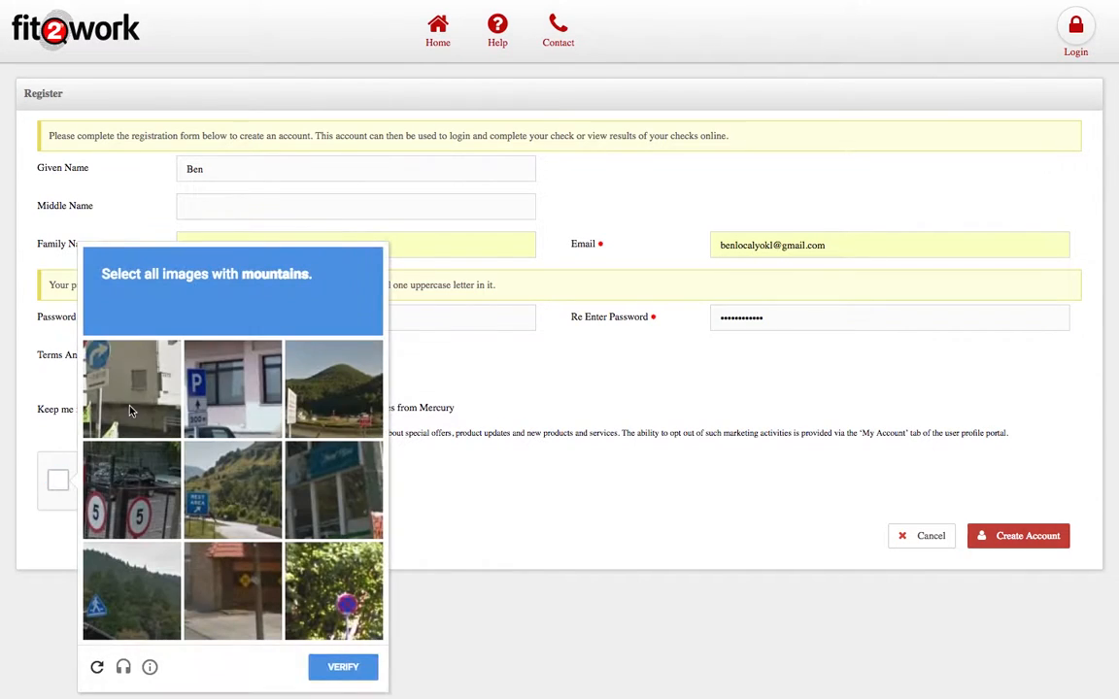
click(334, 390)
click(233, 485)
click(136, 572)
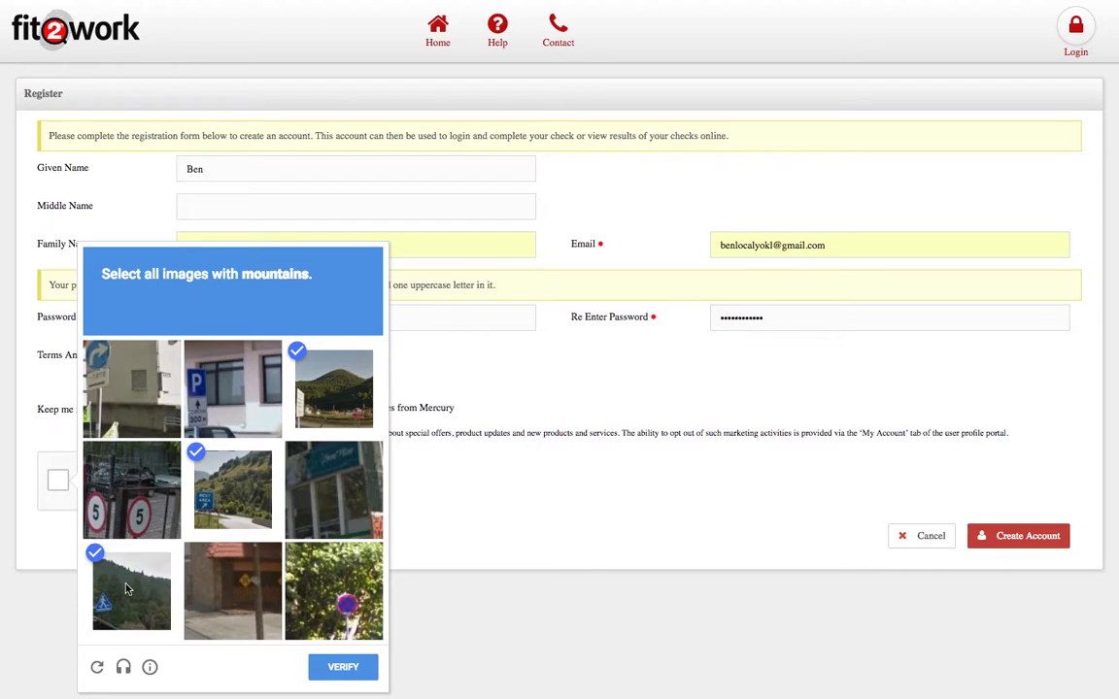
click(338, 669)
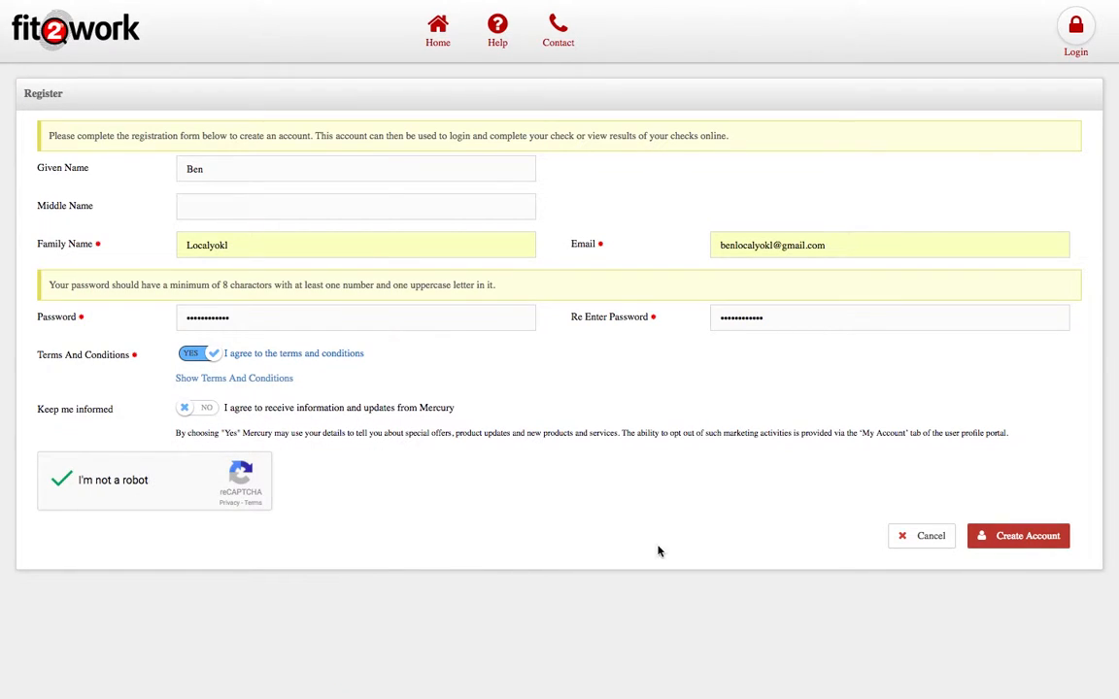
click(1031, 539)
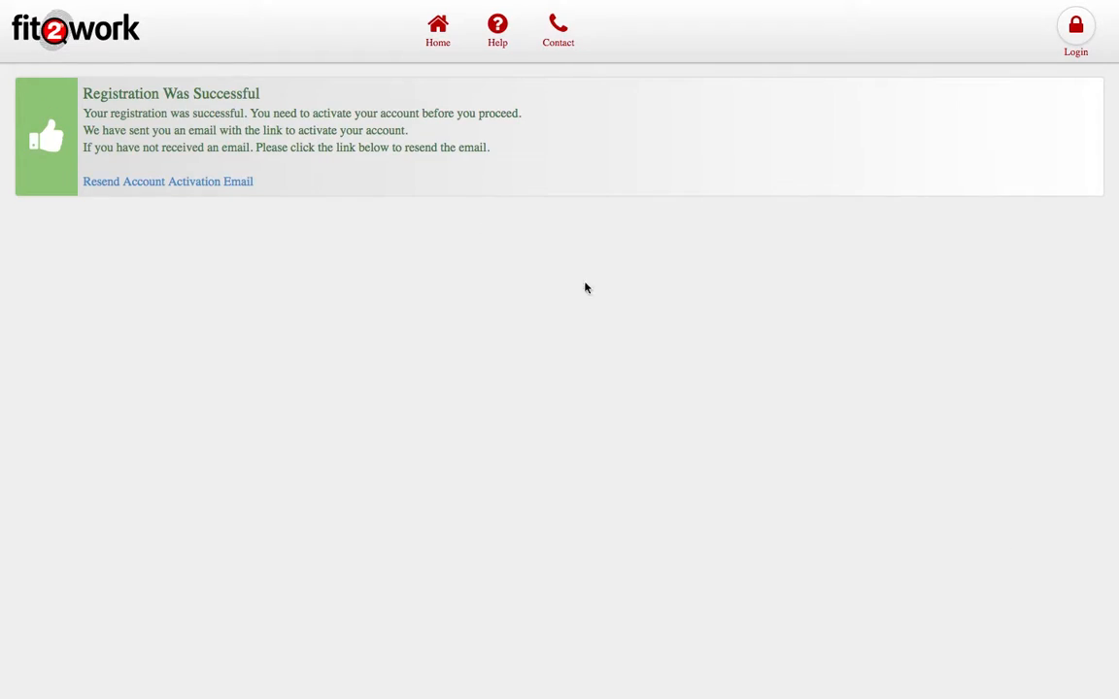
drag(253, 113, 487, 134)
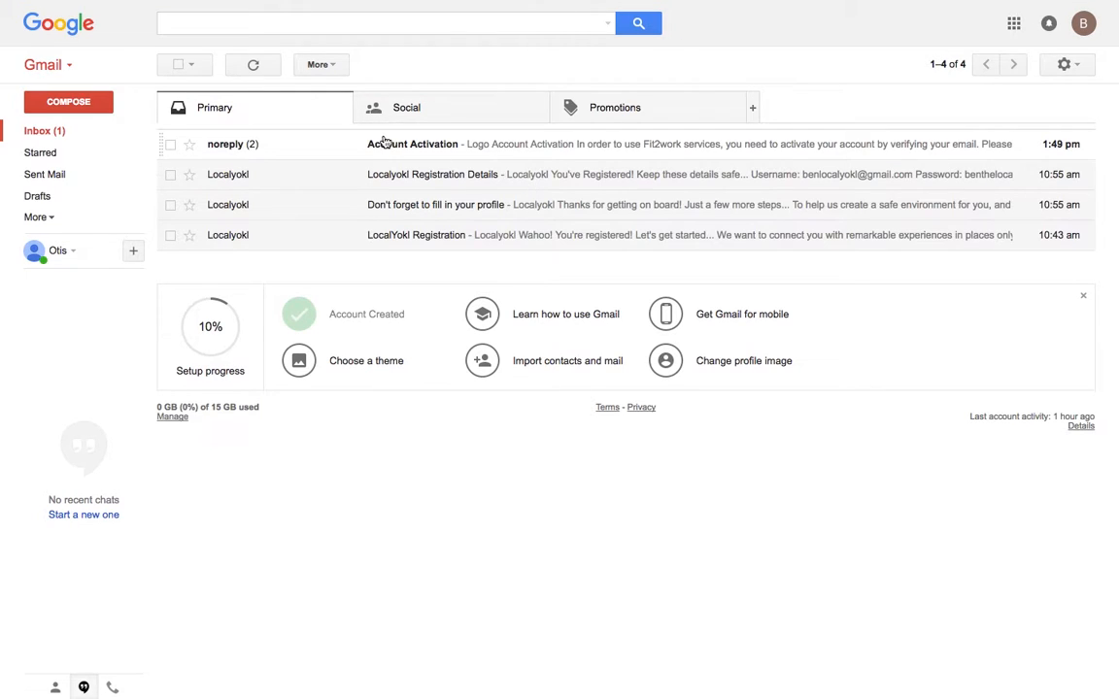
- Open the Account Activation email in Gmail and activate the Fit2Work account
click(251, 146)
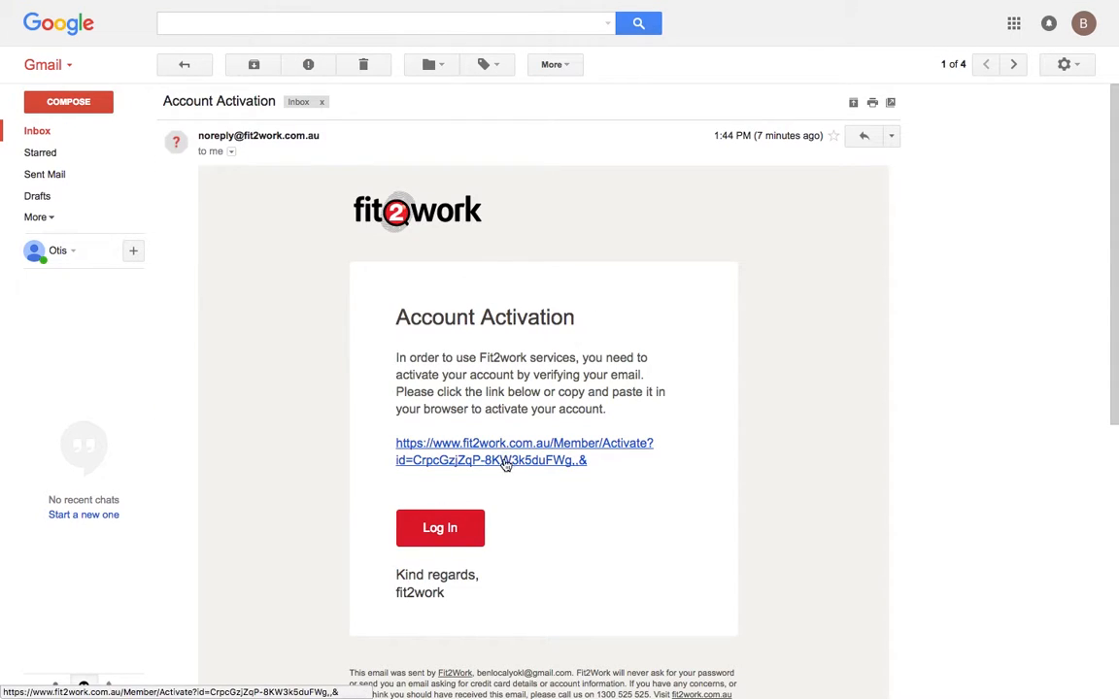
click(554, 453)
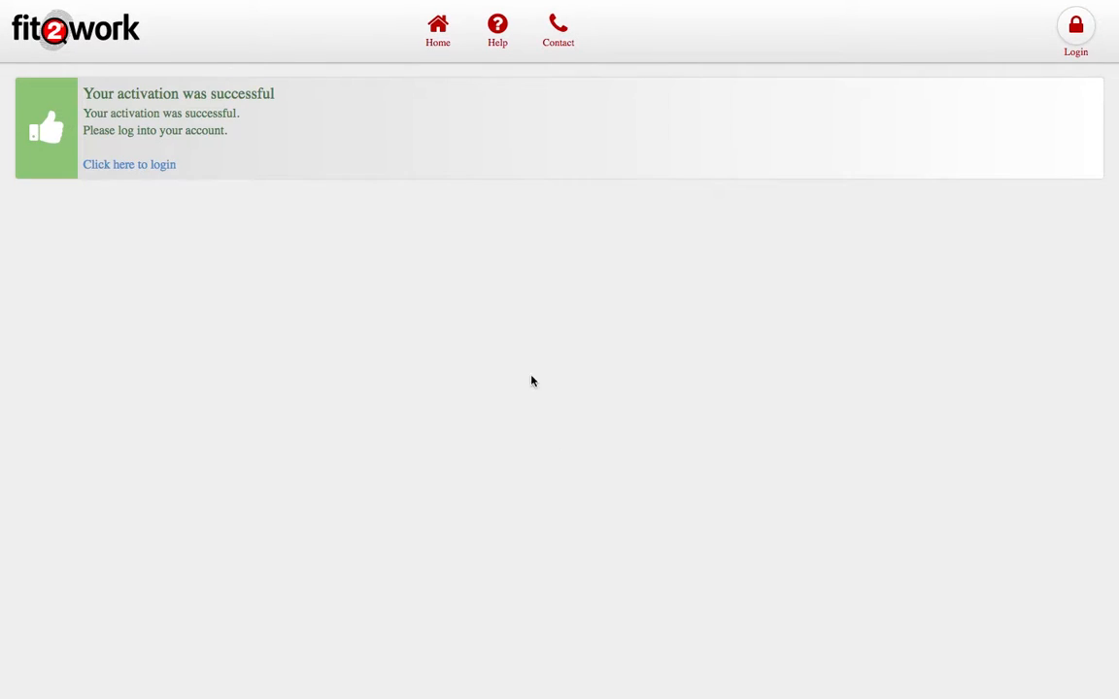
click(159, 168)
- Log in to Fit2Work with the account's email and password, showing no checks initiated
click(472, 208)
text(ben)
key(Down)
key(Down)
key(Down)
key(Return)
key(Tab)
text(•)
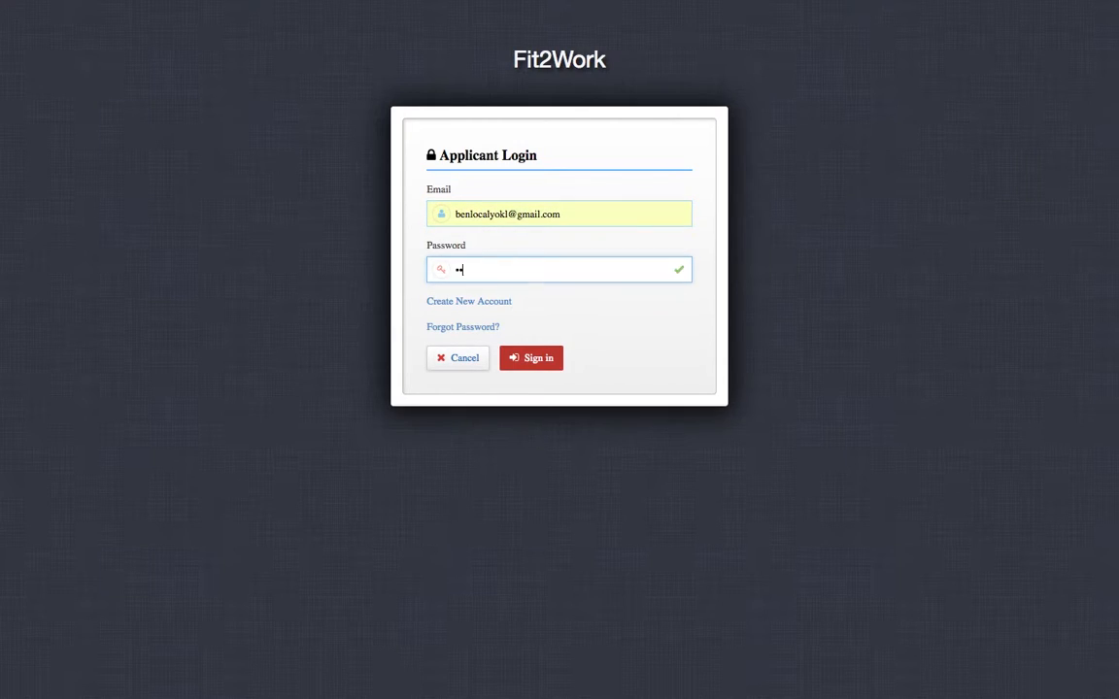
text(•••)
click(540, 367)
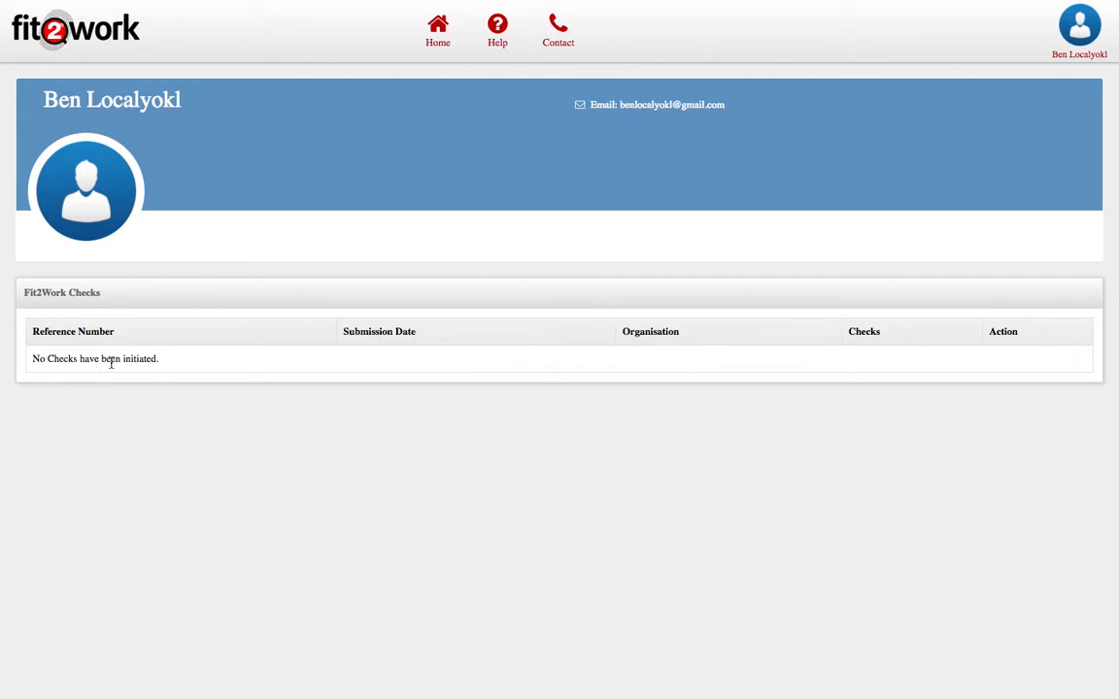
drag(113, 360, 200, 360)
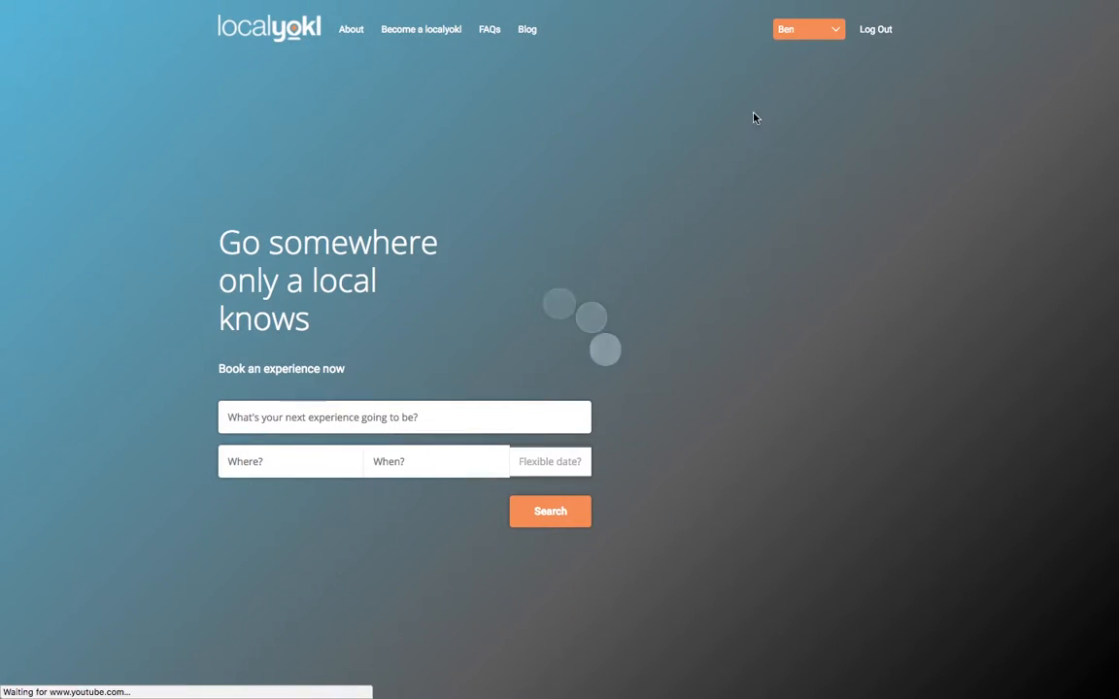
- From the Localyokl profile dashboard, follow the background-check link to the fit2work check page
click(806, 29)
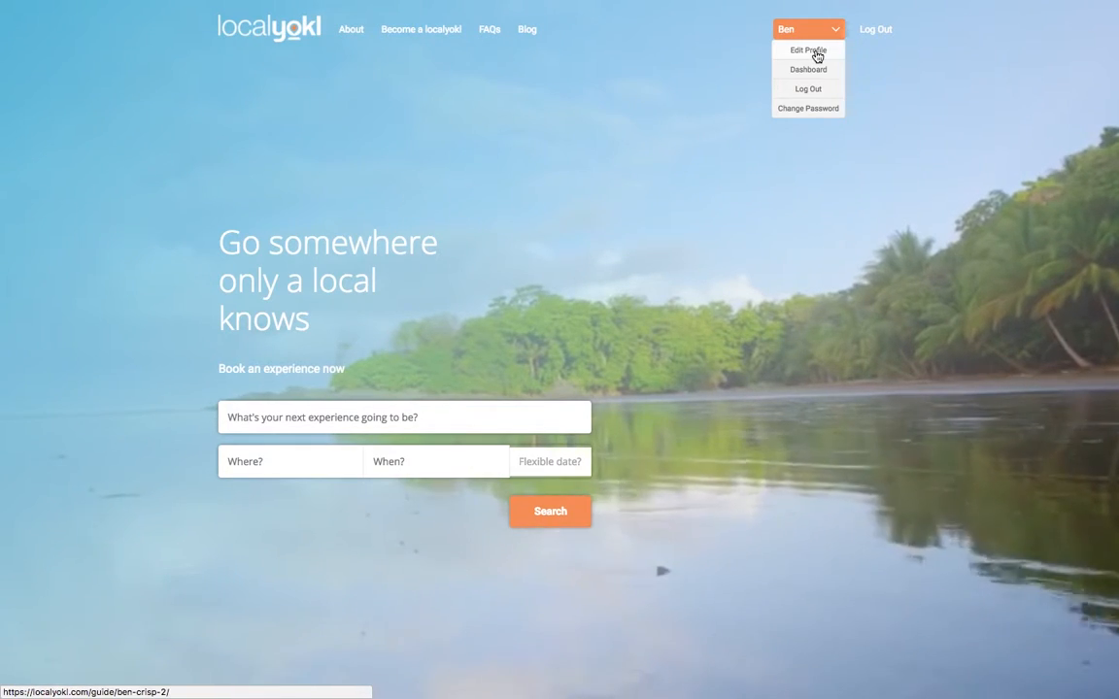
click(779, 70)
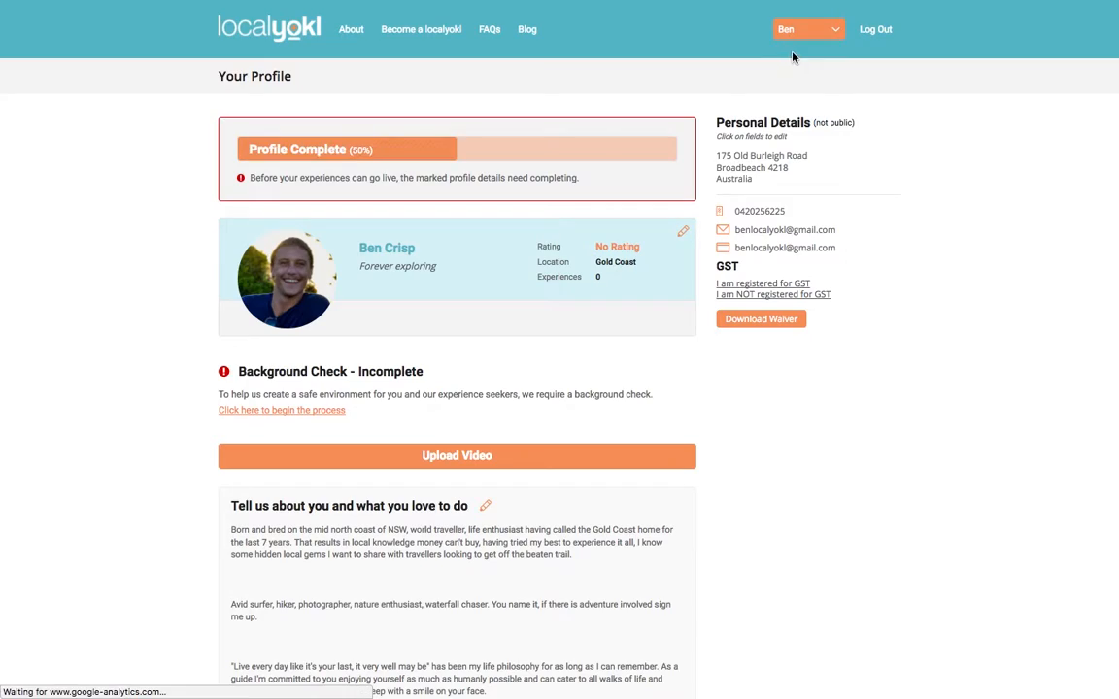
click(273, 411)
click(356, 308)
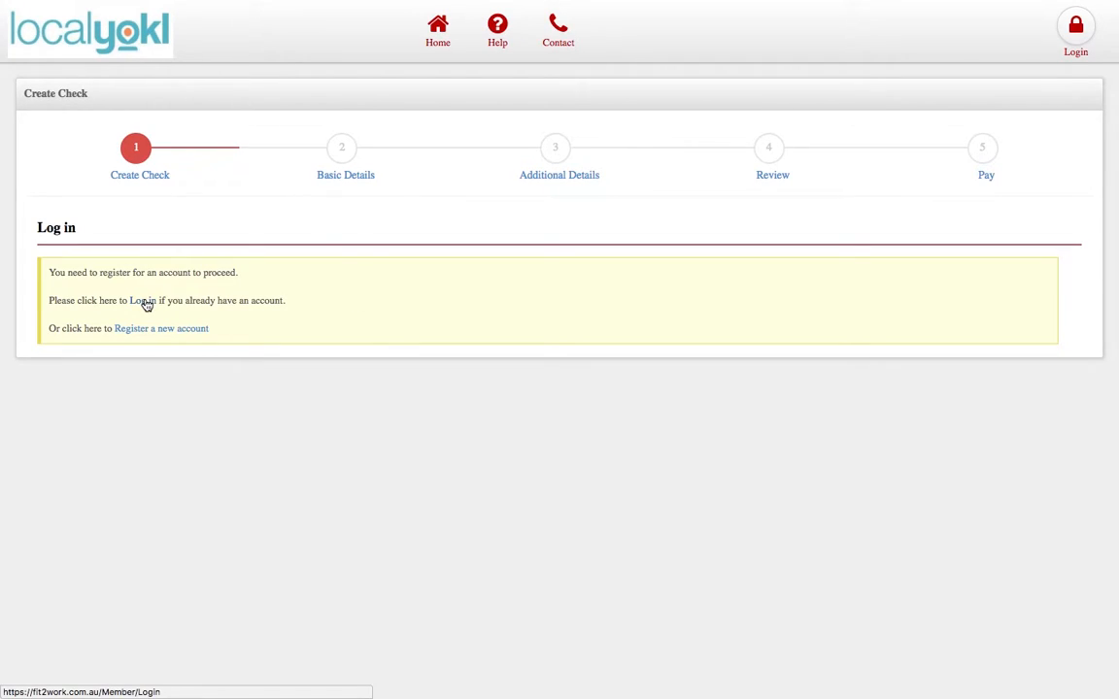
- Sign in to Fit2Work with the saved email and start the LOCALYOKL PTY LTD check application
click(146, 304)
text(b)
key(Down)
key(Down)
key(Down)
key(Down)
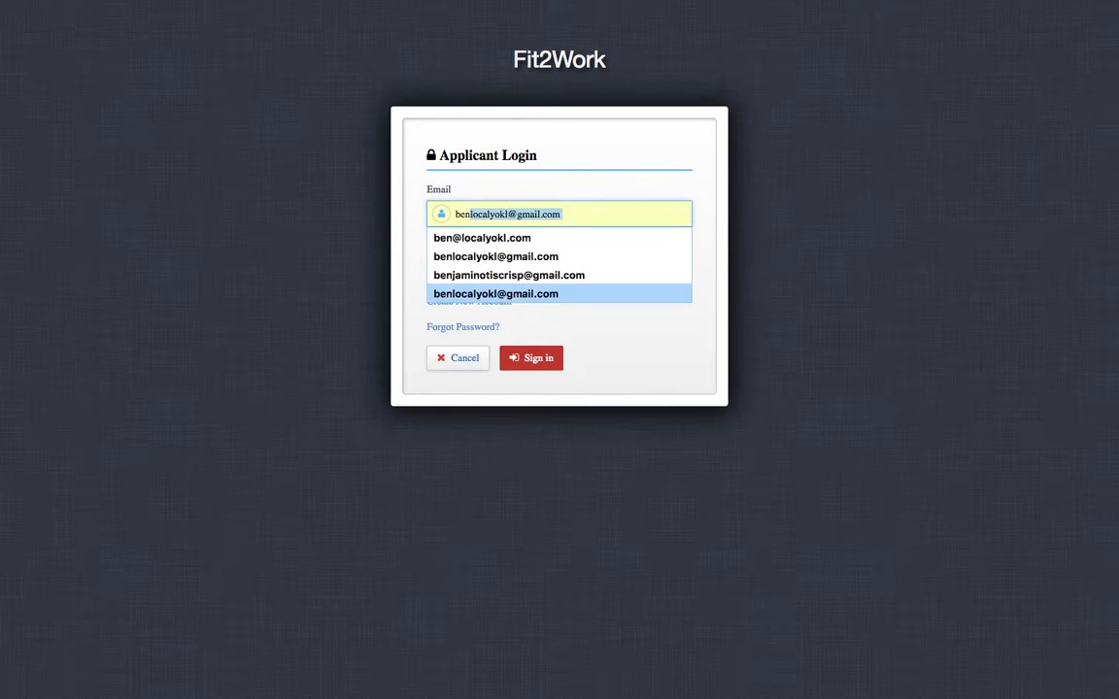
key(Return)
key(Tab)
text(•••••)
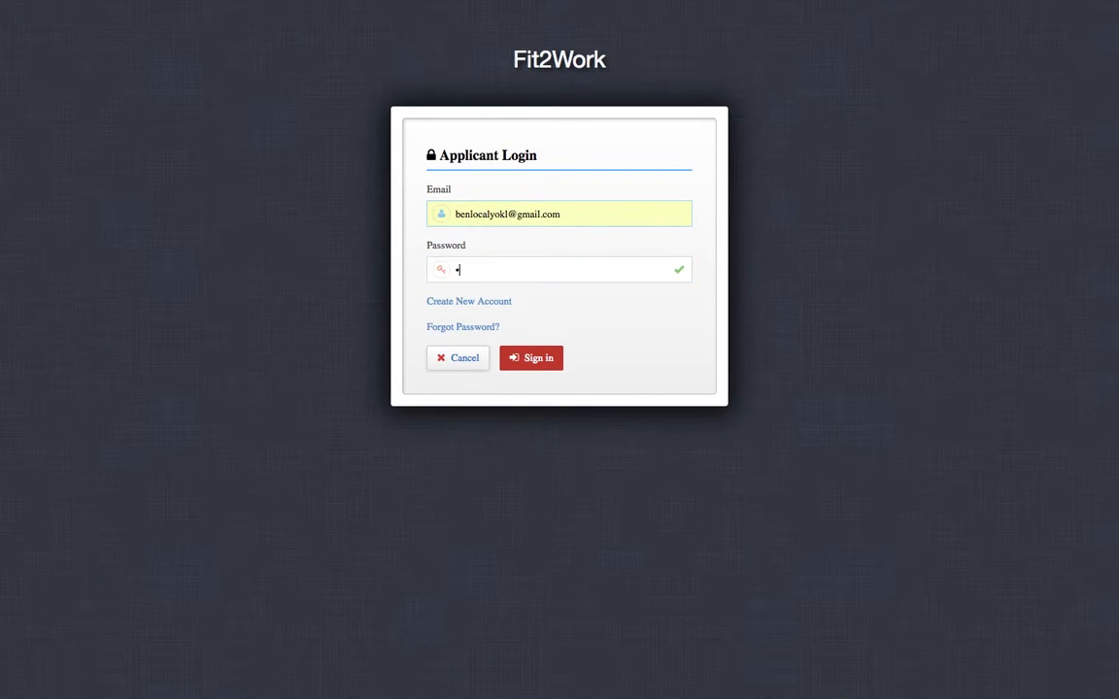
text(••••••)
key(Return)
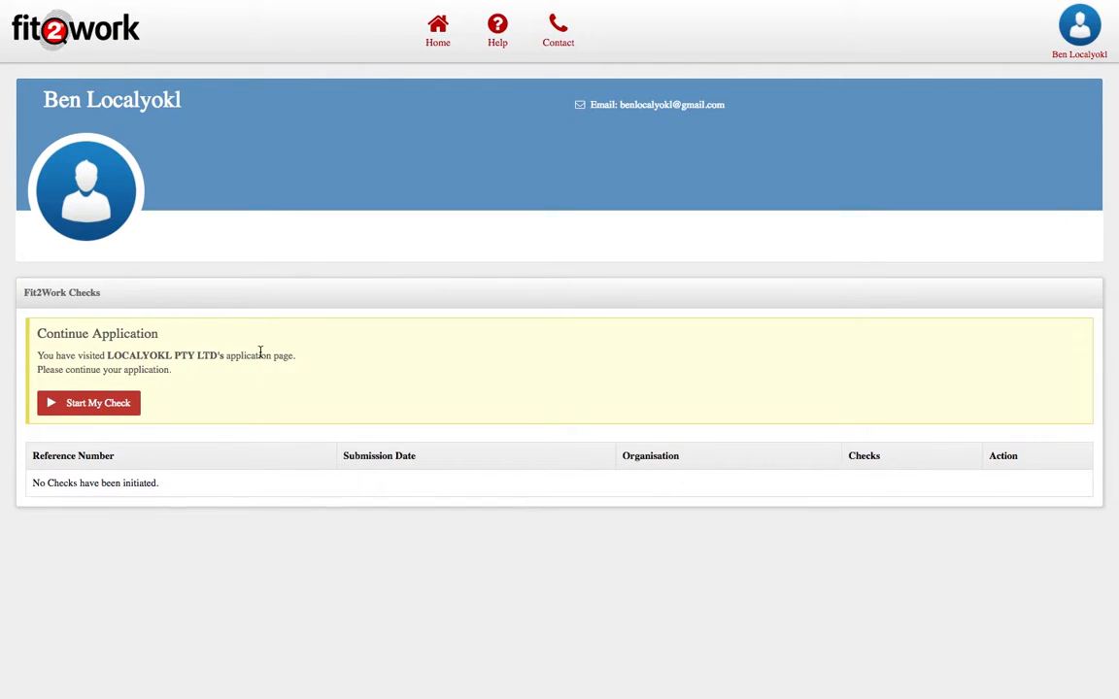
click(121, 406)
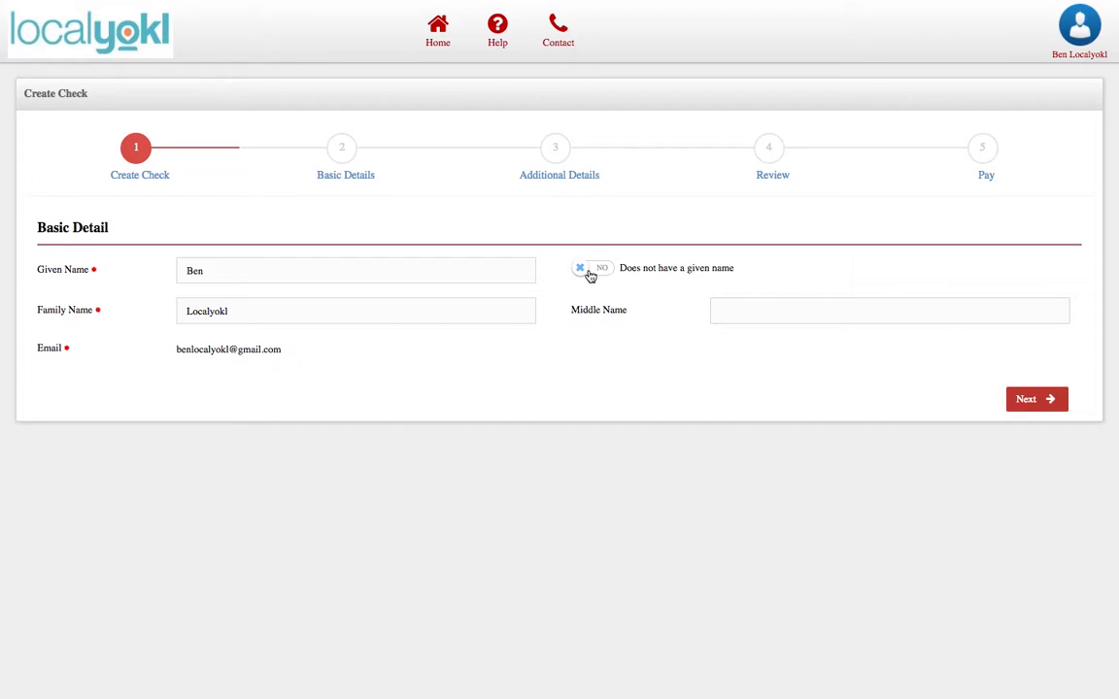
- Accept the name details and review the certified ID and 100-points notices on Basic Details
click(1042, 399)
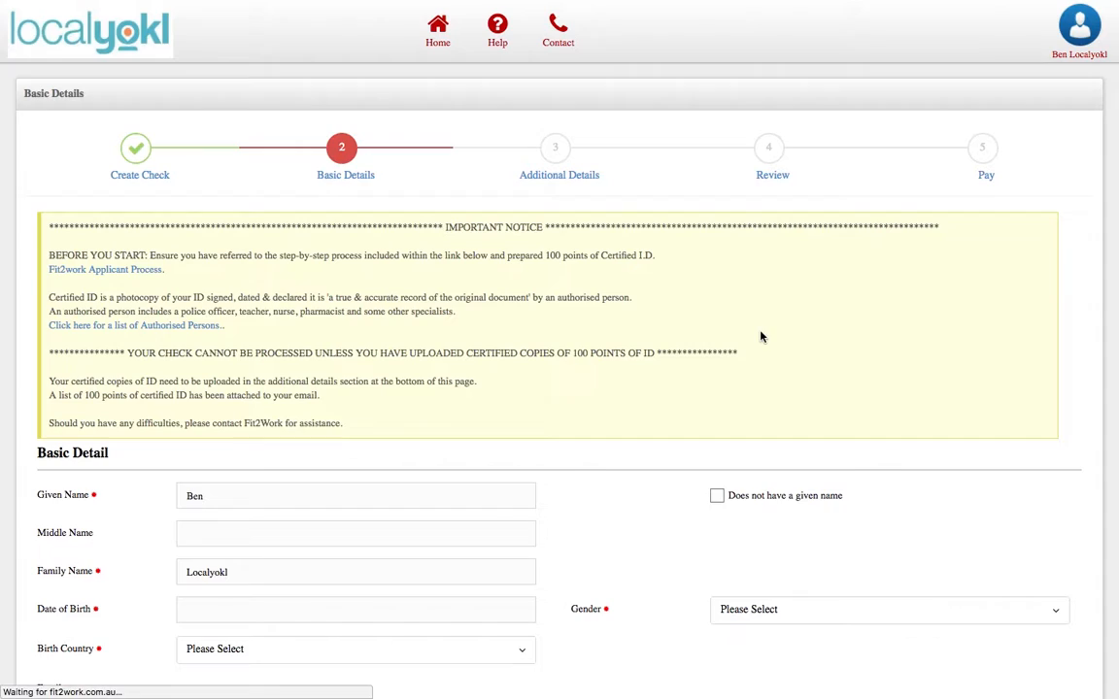
drag(62, 252, 656, 252)
click(661, 252)
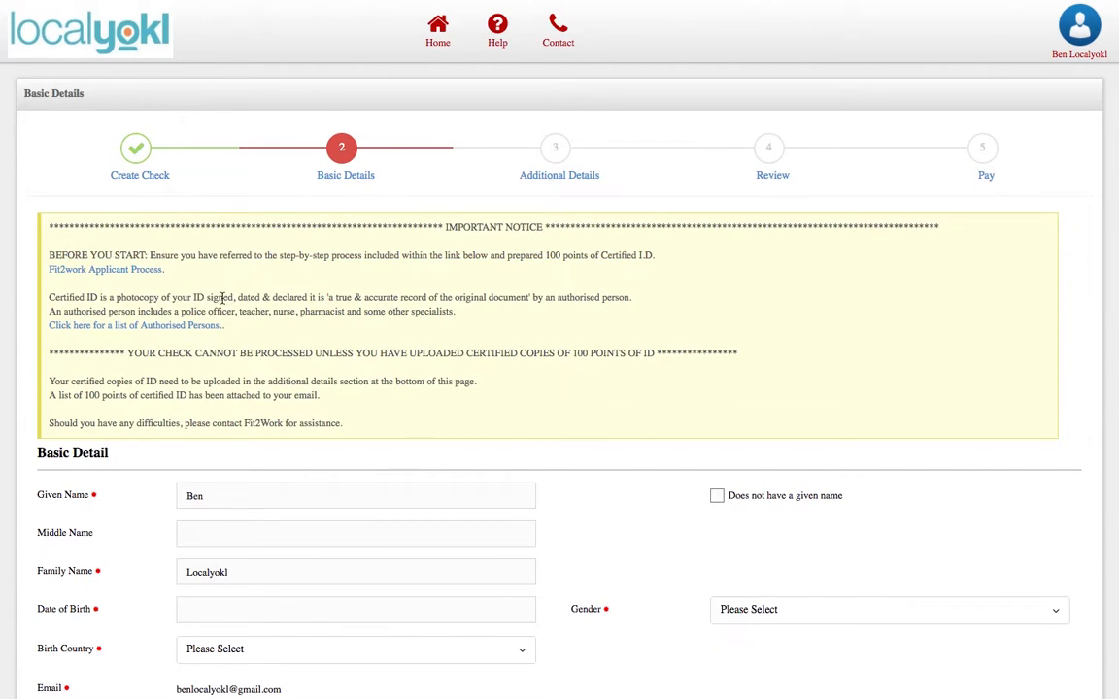
drag(49, 299, 633, 301)
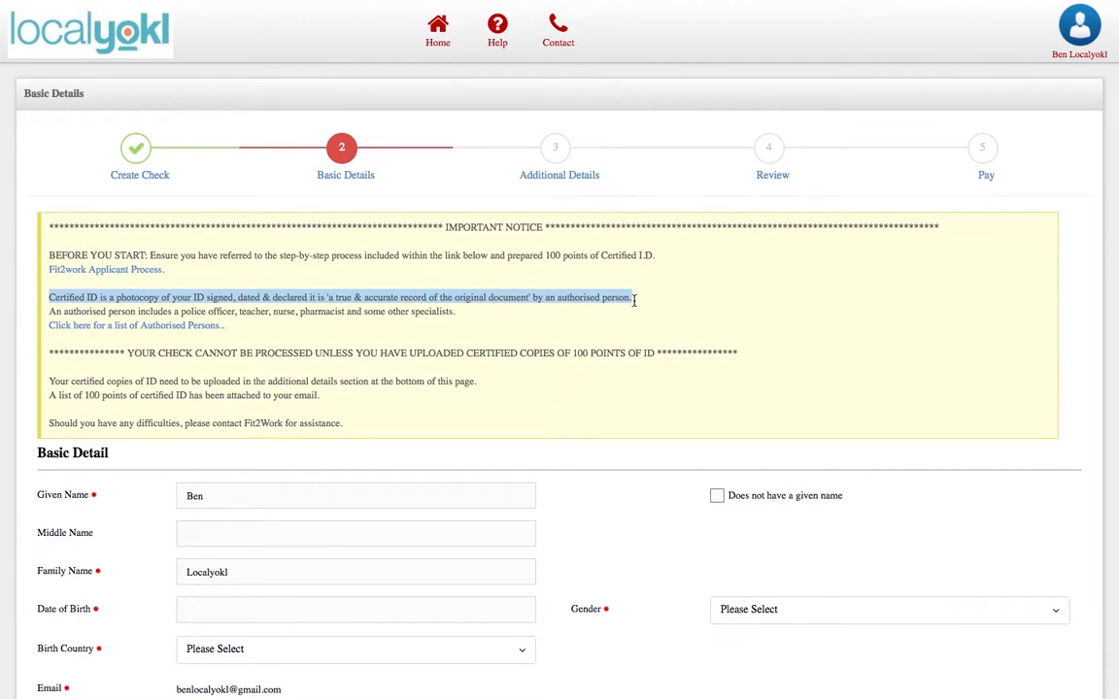
click(634, 301)
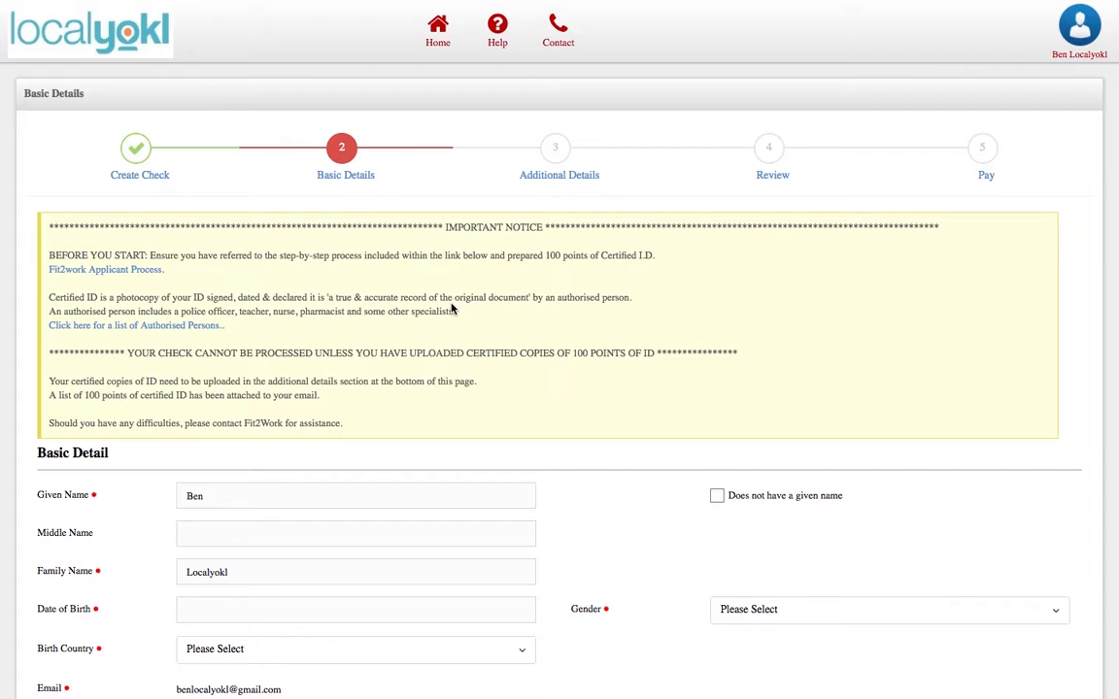
scroll(461, 315, down, 1)
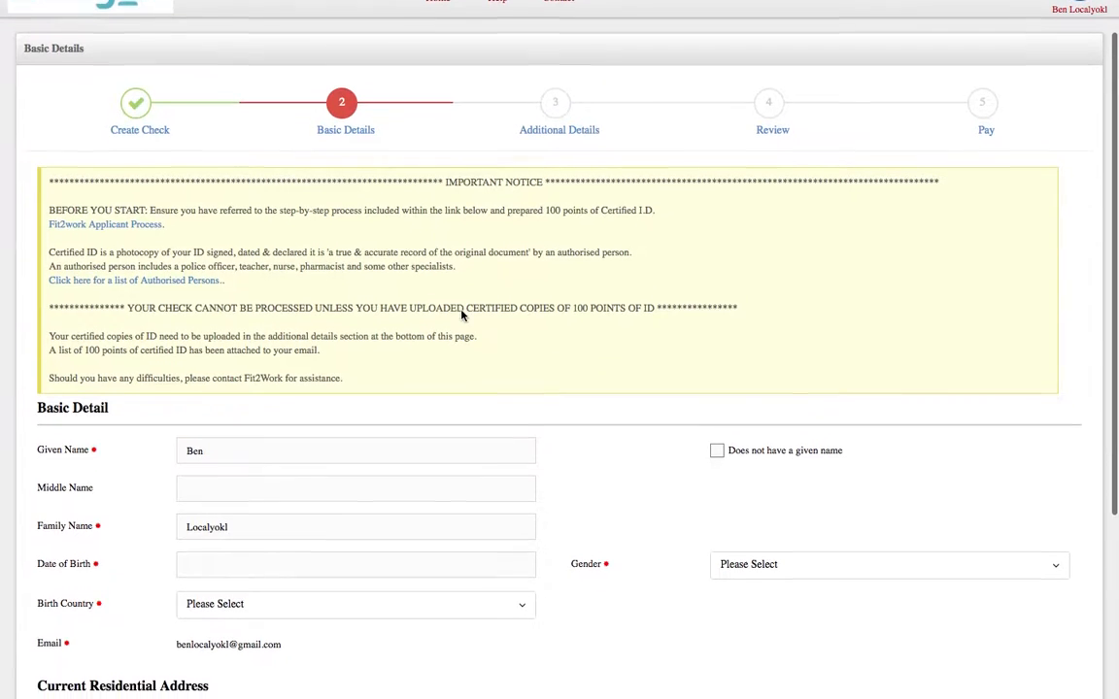
drag(130, 304, 655, 305)
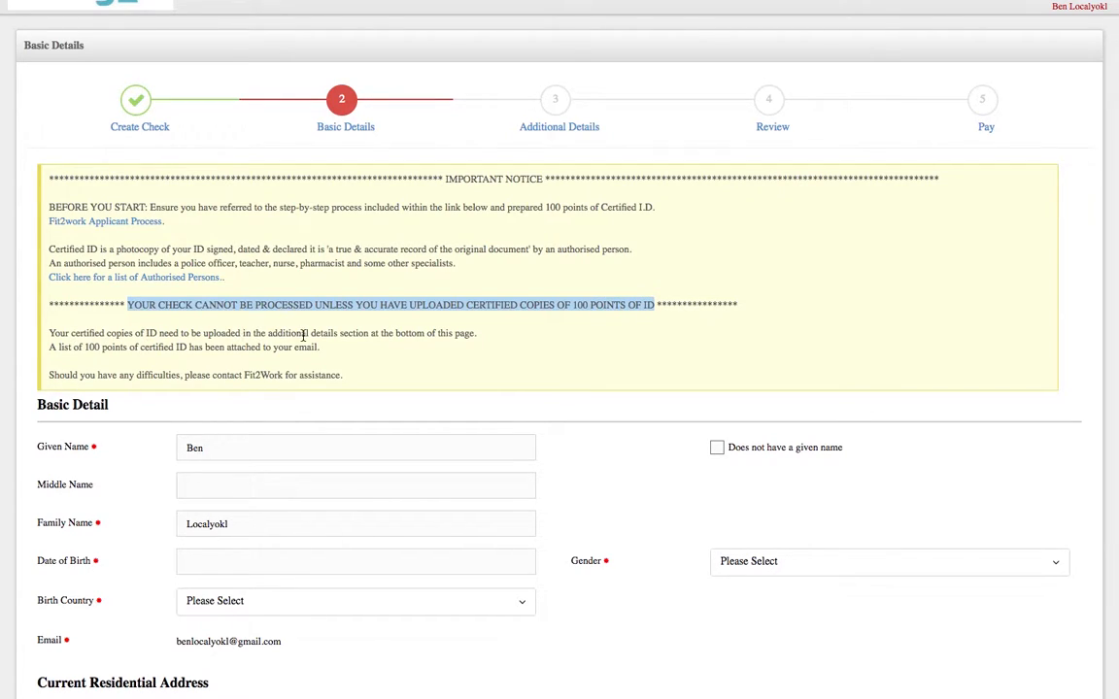
click(511, 350)
scroll(612, 353, down, 5)
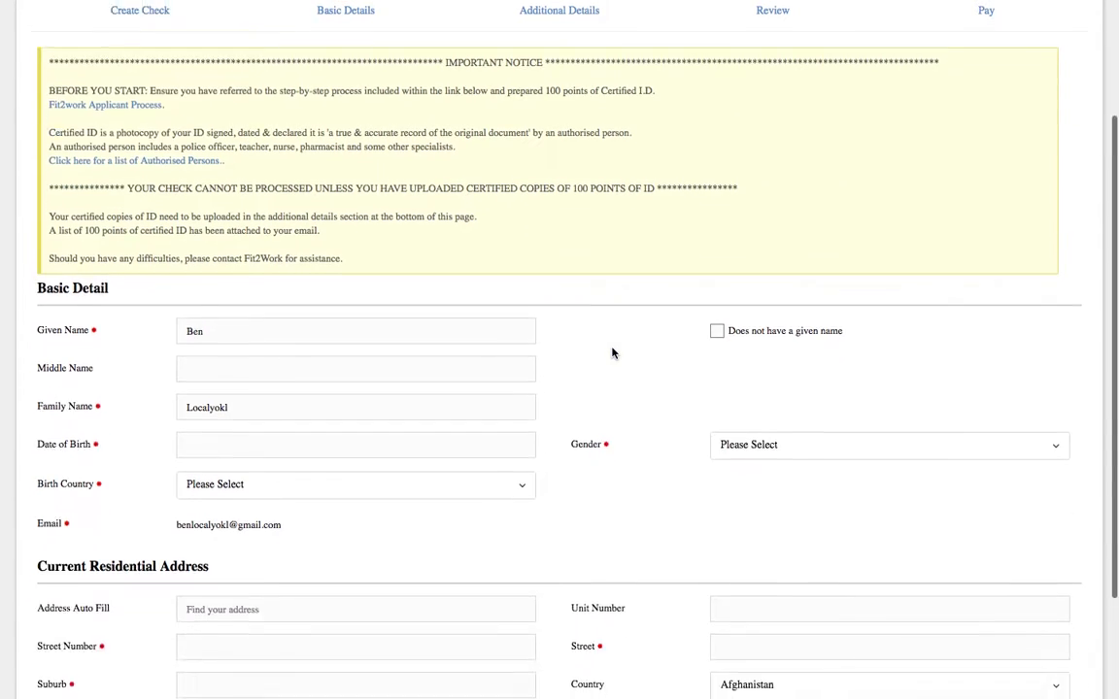
scroll(612, 352, down, 1)
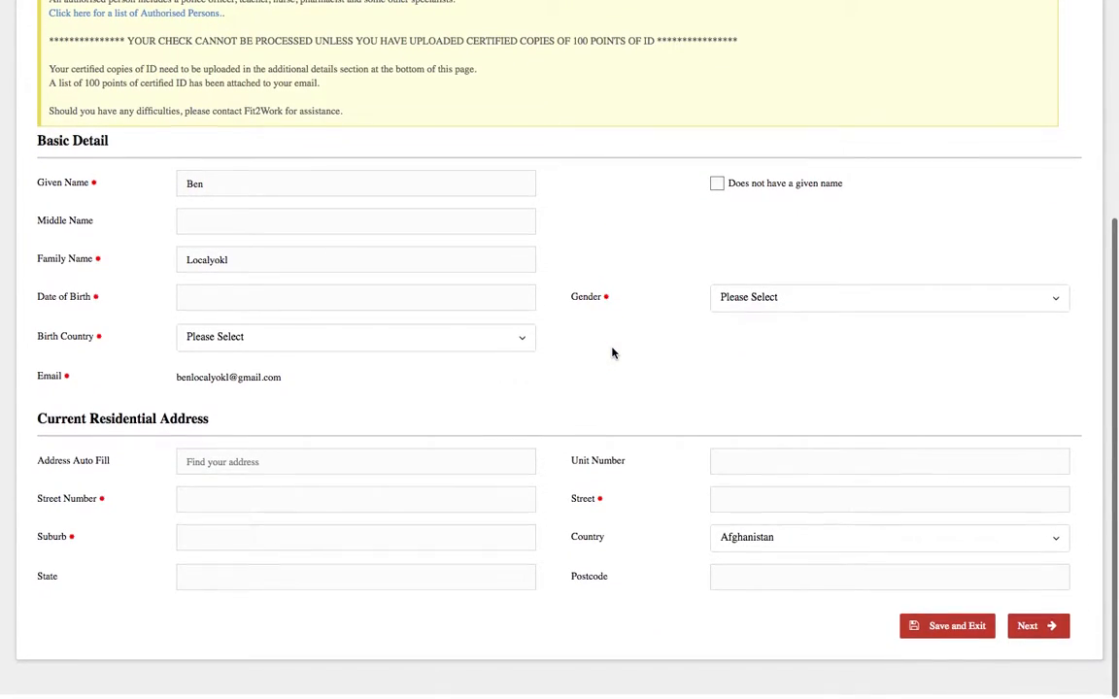
scroll(611, 353, up, 2)
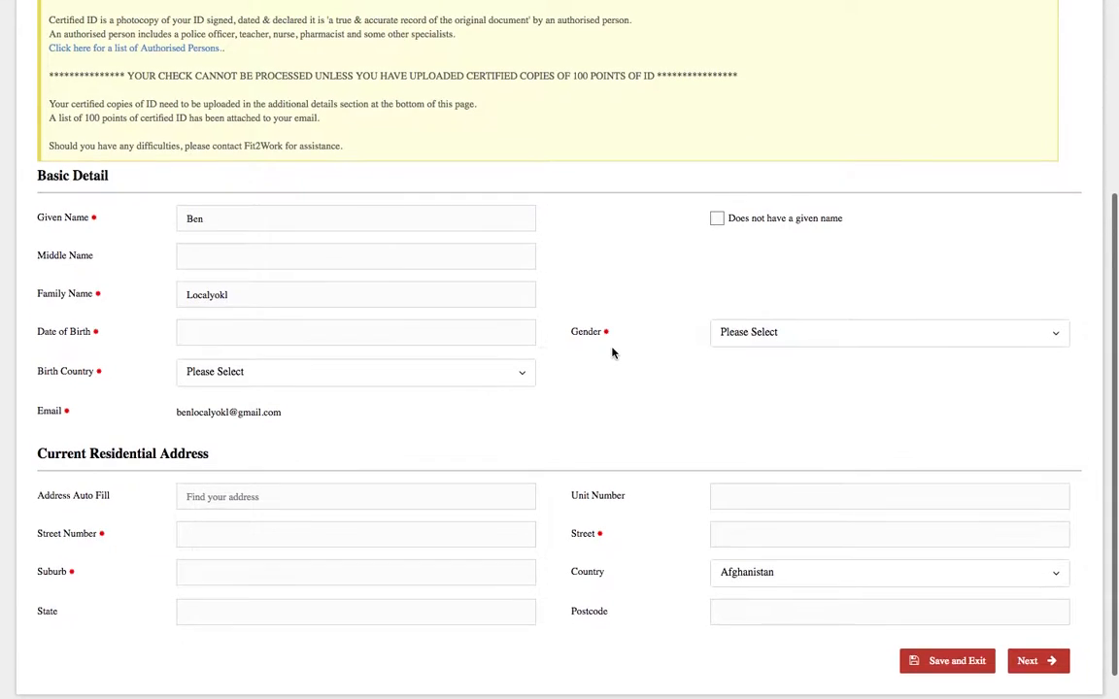
scroll(611, 352, up, 1)
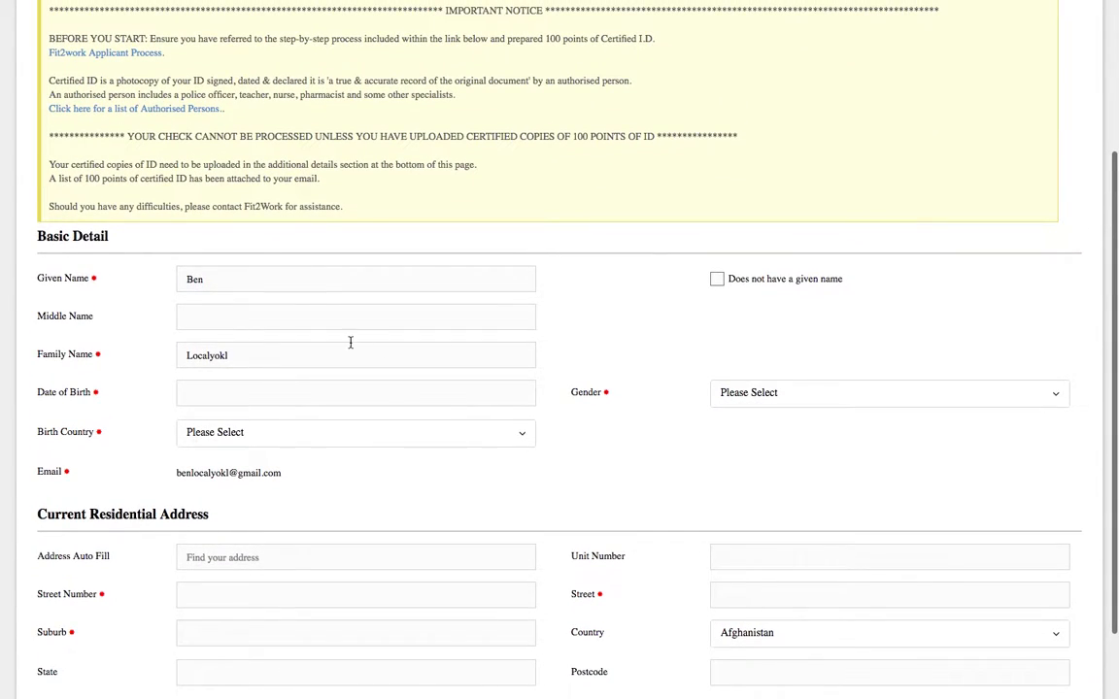
click(288, 395)
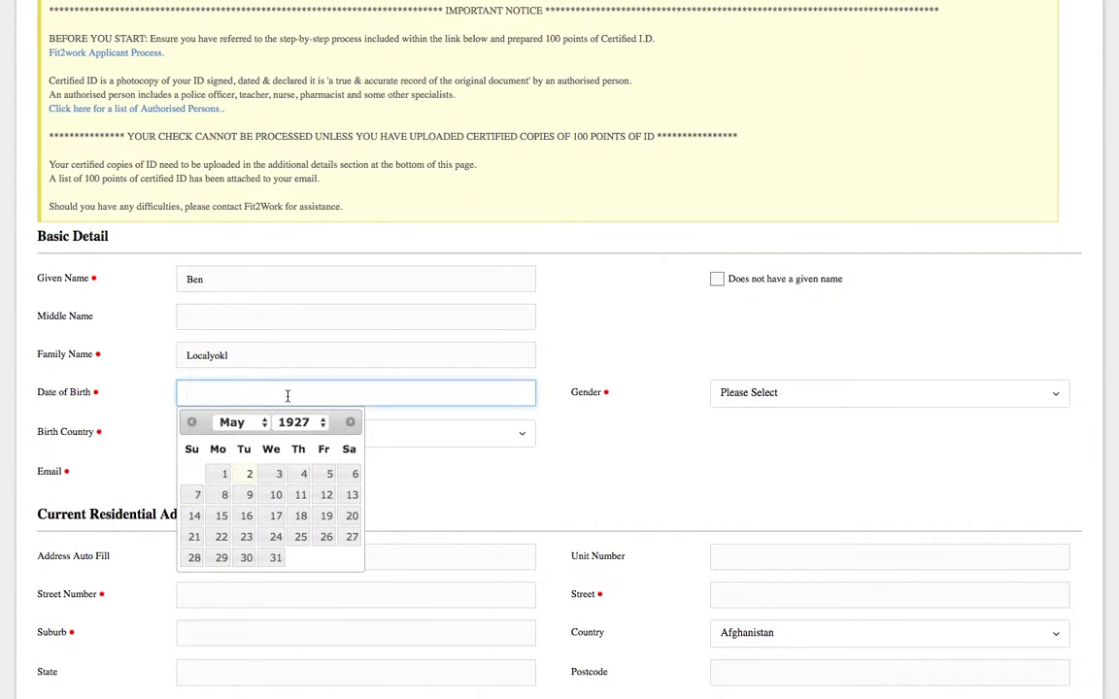
click(296, 423)
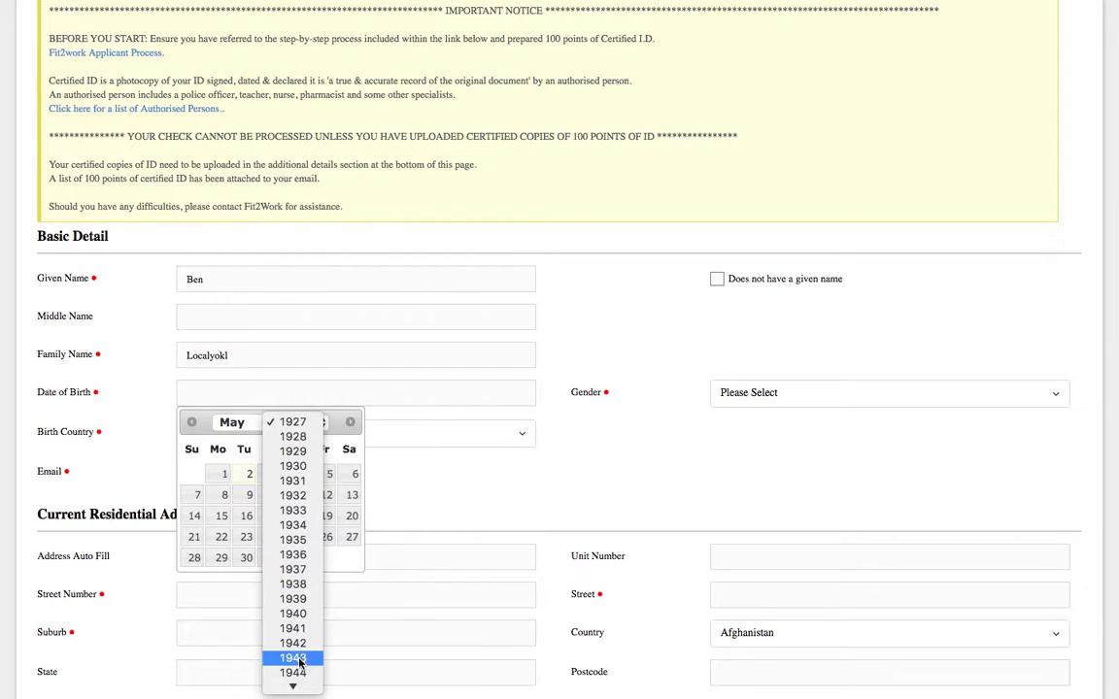
scroll(296, 641, down, 5)
scroll(301, 621, down, 3)
click(297, 595)
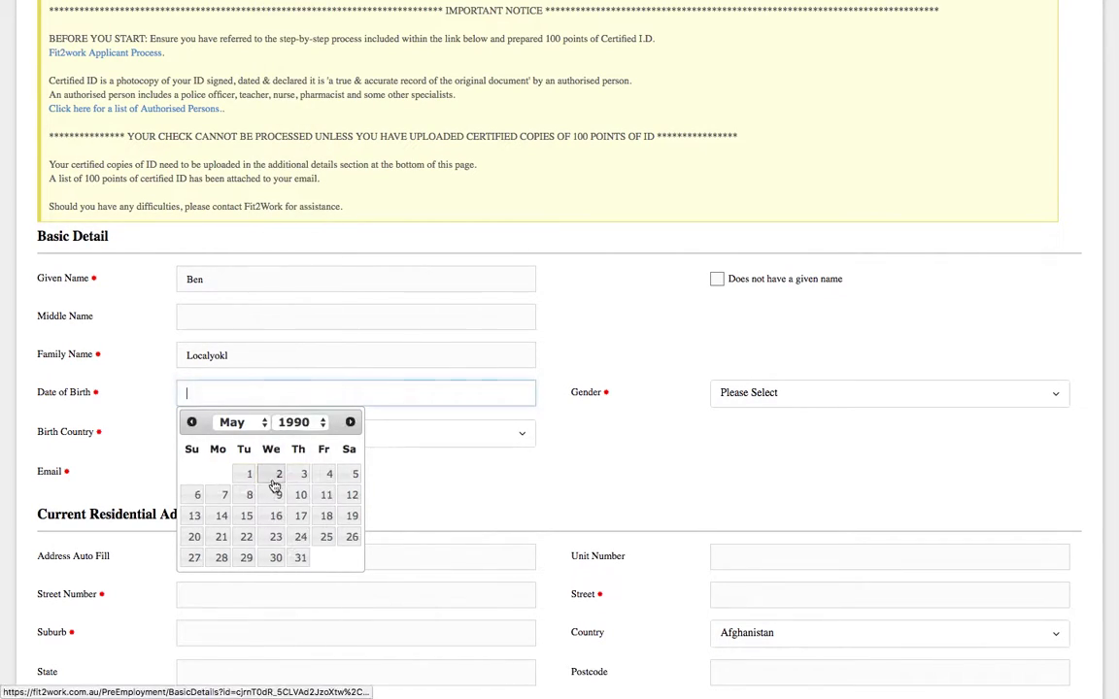
click(270, 493)
- Set birth country Australia, gender Male, birth state Queensland and place of birth Townsville
click(243, 431)
text(aus)
key(Return)
click(798, 393)
click(801, 443)
click(802, 433)
click(802, 537)
click(798, 475)
text(Townsville)
- Autofill the residential address from a lookup suggestion and continue to Additional Details
scroll(564, 521, down, 2)
click(382, 460)
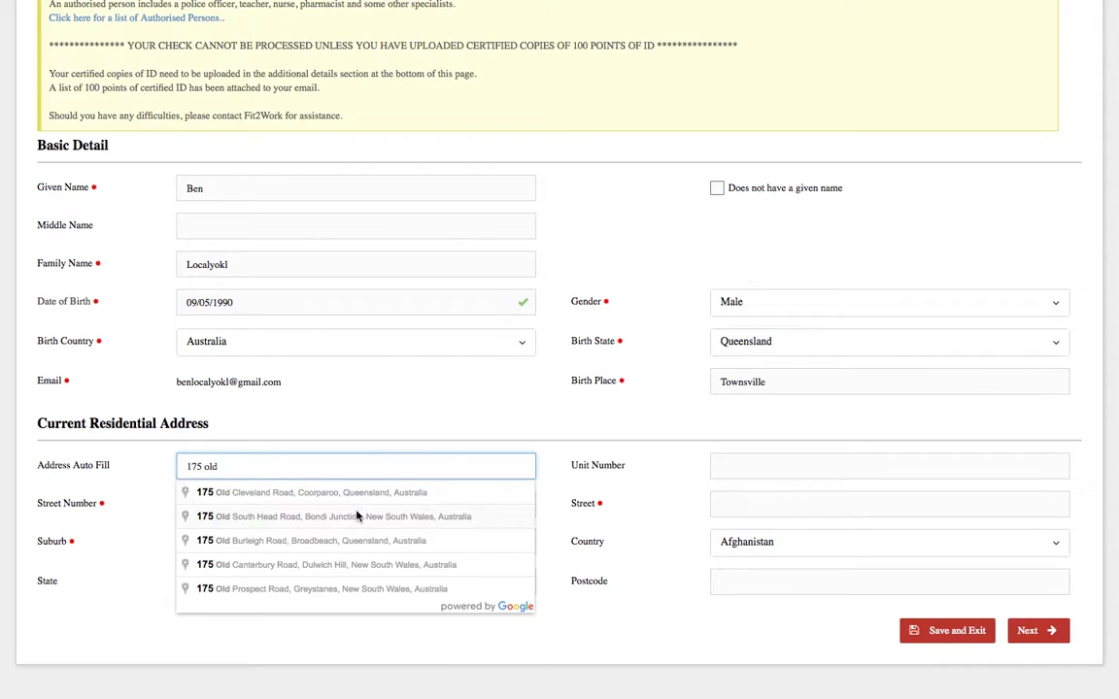
click(291, 517)
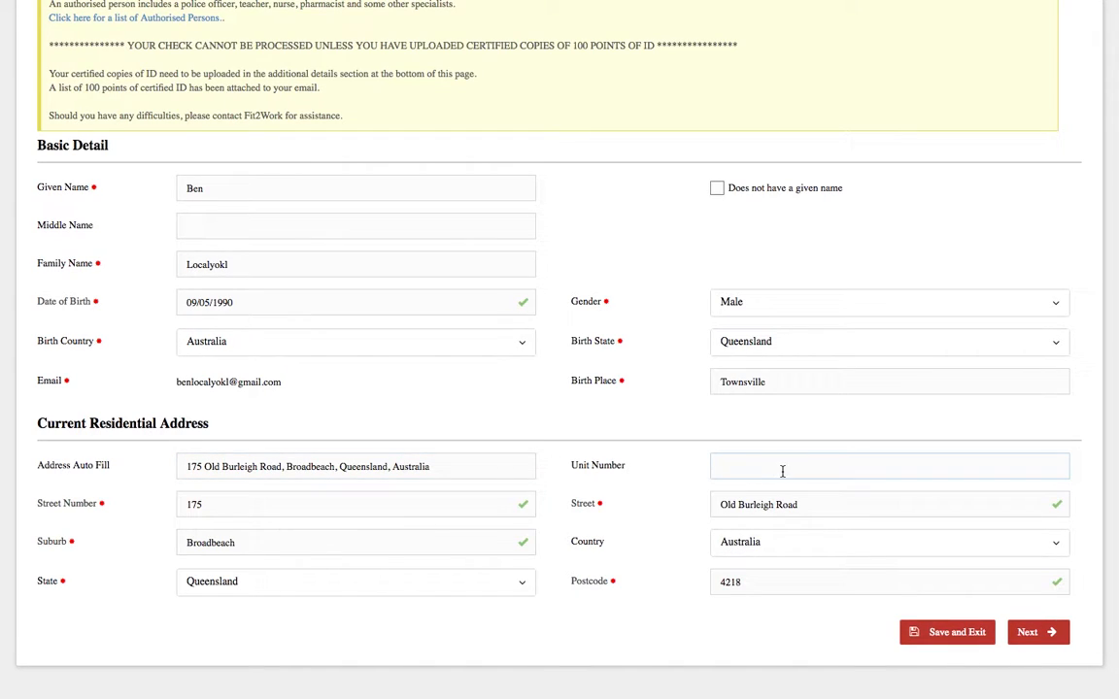
click(1036, 633)
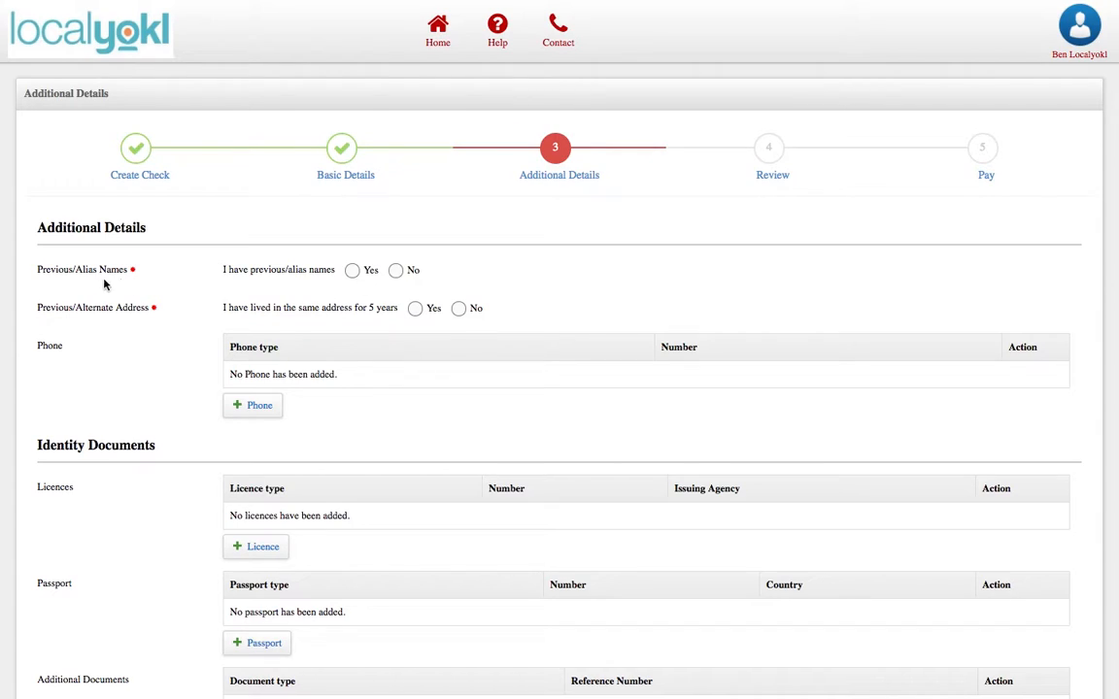
- Answer No to previous or alias names and Yes to living at one address for 5 years
click(397, 271)
click(458, 308)
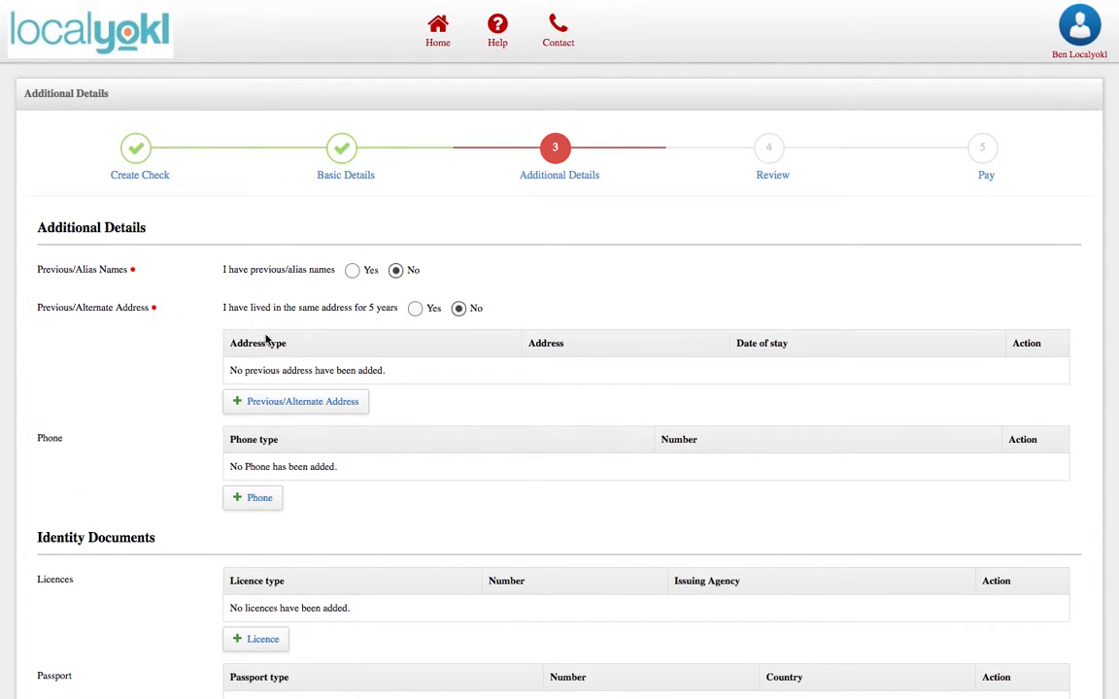
click(416, 309)
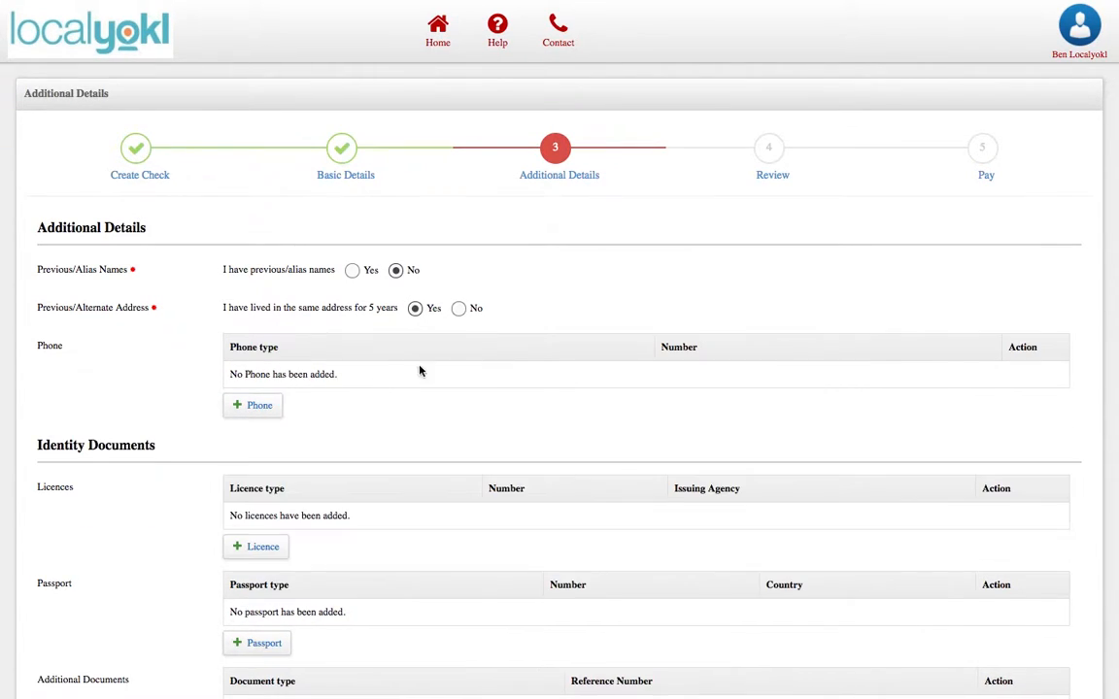
- Add the host's Business phone number and save the entry
click(262, 412)
click(417, 92)
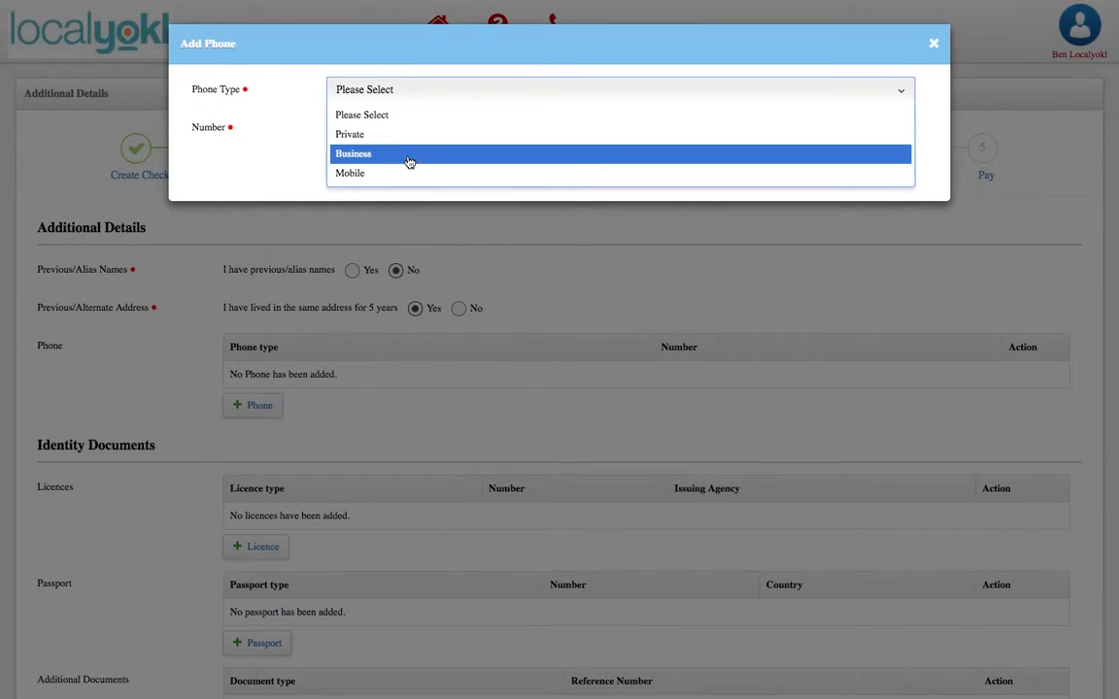
click(406, 156)
click(419, 125)
text(042)
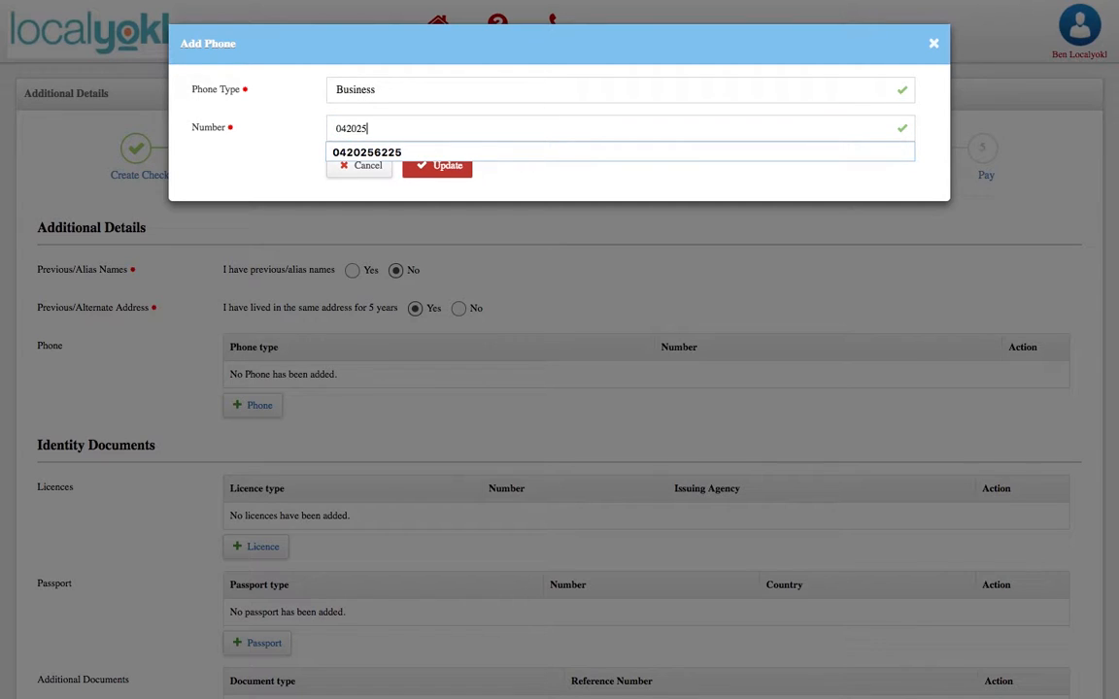
text(025)
click(367, 152)
click(442, 165)
scroll(472, 381, down, 3)
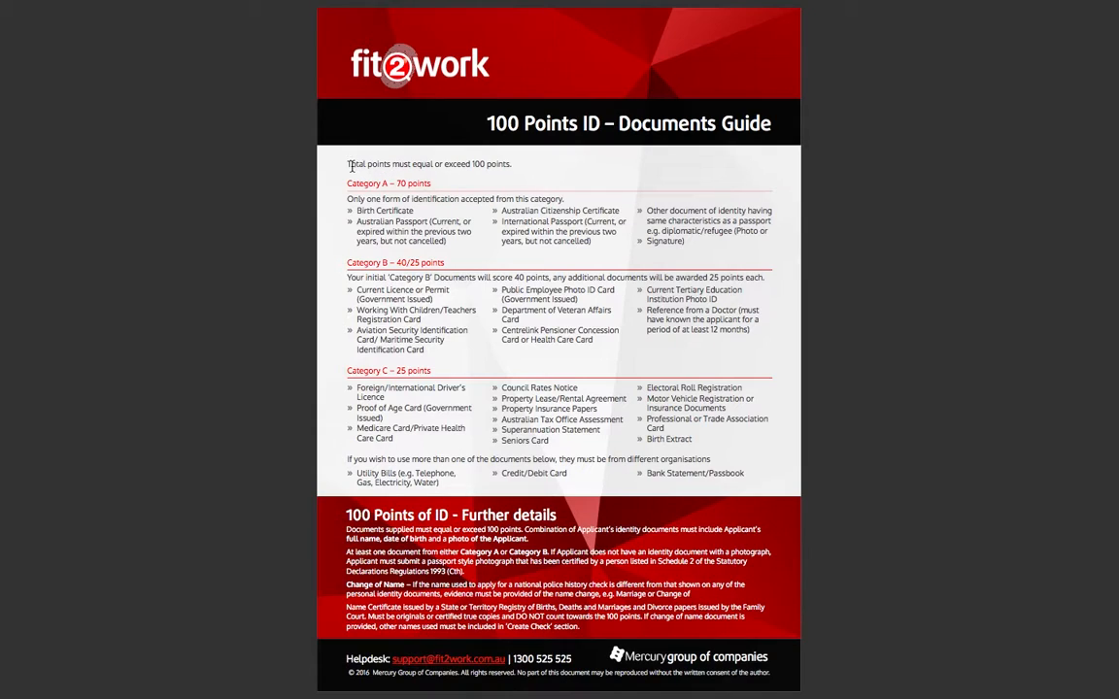
drag(351, 167, 511, 167)
drag(346, 183, 434, 182)
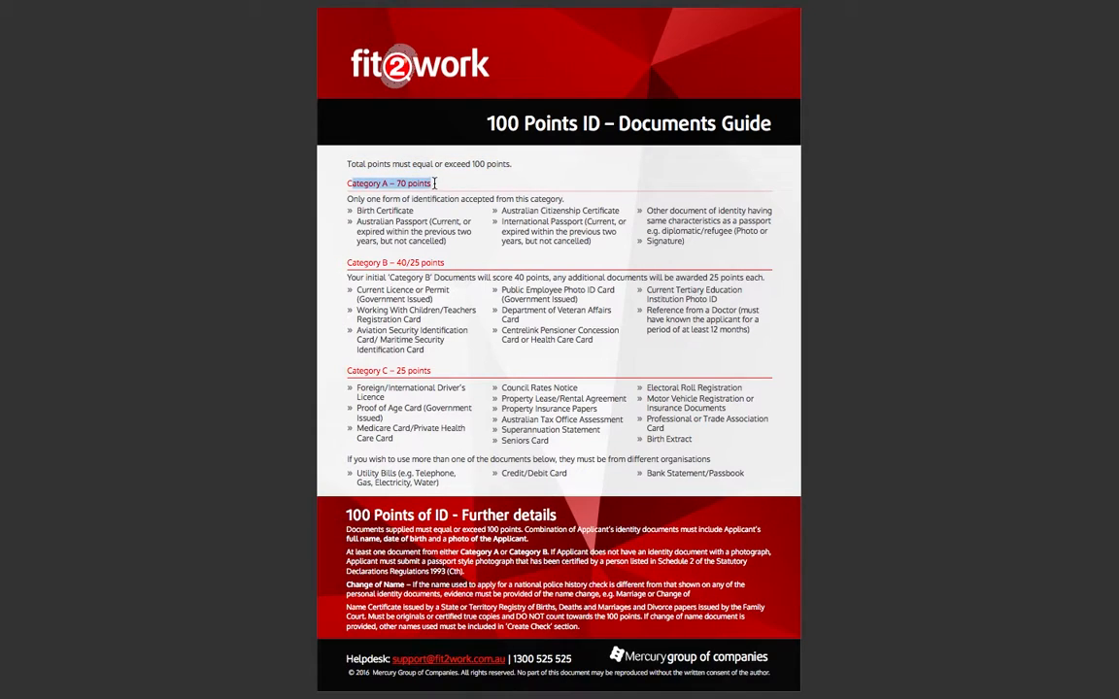
click(359, 222)
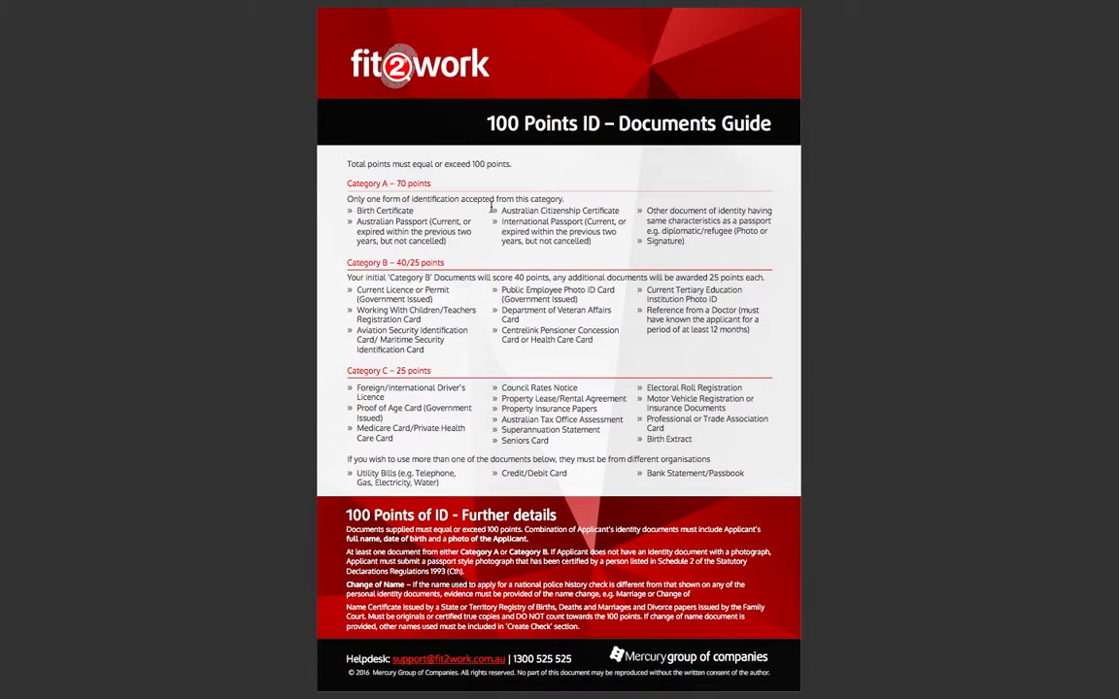